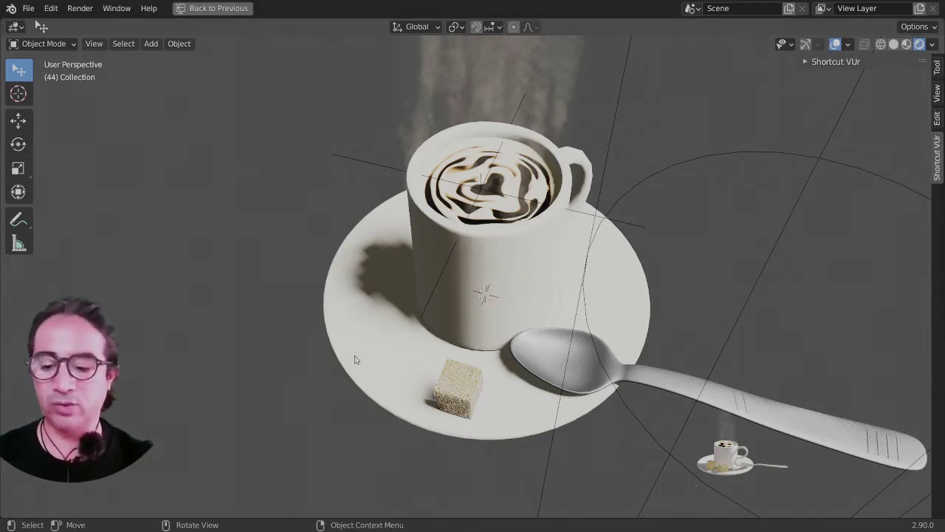
# Widen the image editor and show the reference render ptitdej-demo12.jpg maximized
pyautogui.hotkey('ctrl', 'space')
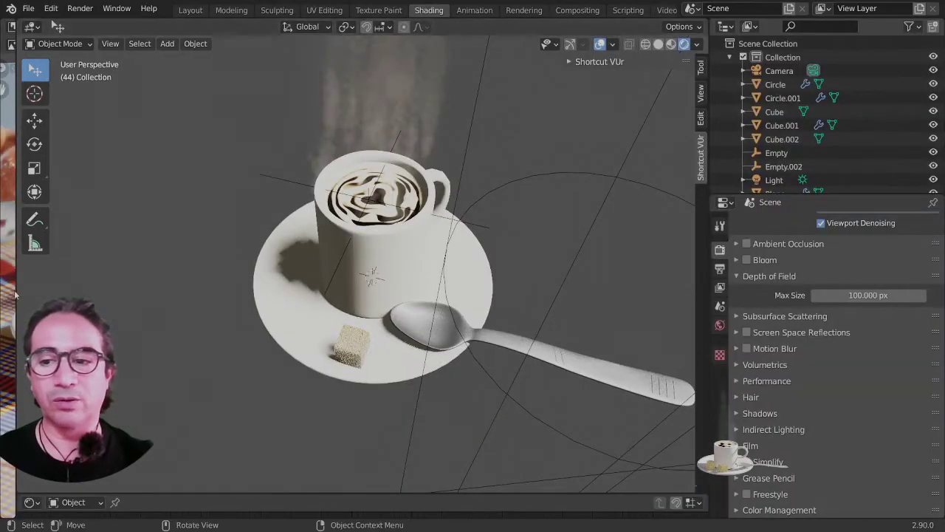
pyautogui.moveTo(17, 290); pyautogui.dragTo(393, 295)
pyautogui.hotkey('ctrl', 'space')
pyautogui.scroll(-2, 333, 304)
pyautogui.scroll(2, 369, 308)
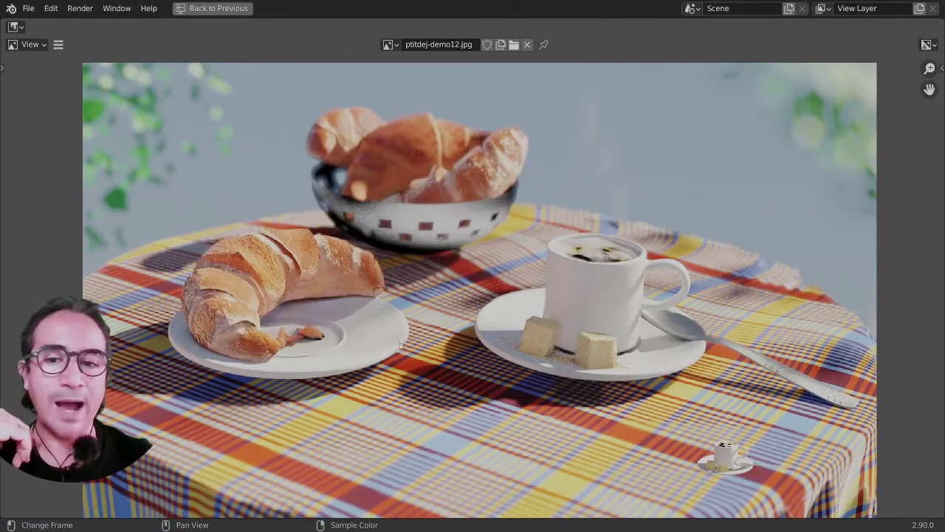
# Examine the croissants, coffee cup and sugar cubes up close in the reference render
pyautogui.scroll(3, 600, 379)
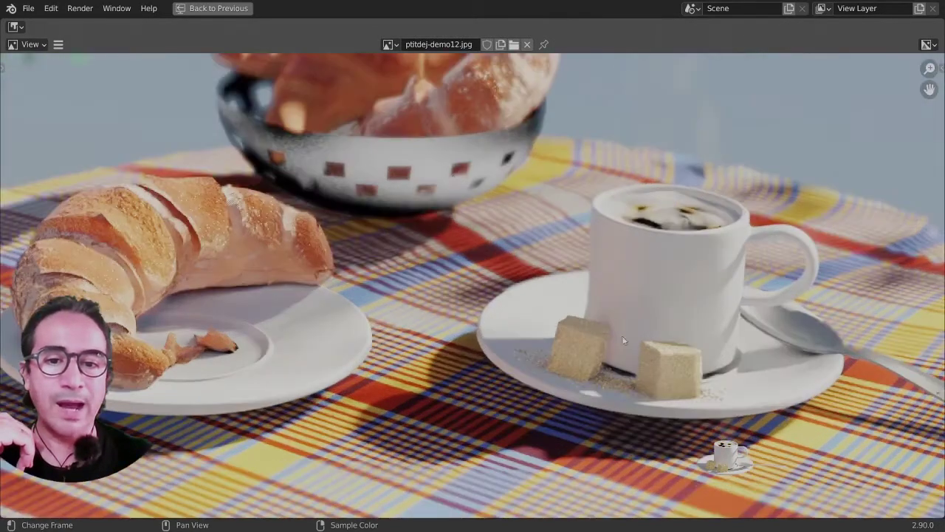
pyautogui.scroll(1, 286, 299)
pyautogui.moveTo(286, 299); pyautogui.dragTo(271, 358, button='middle')
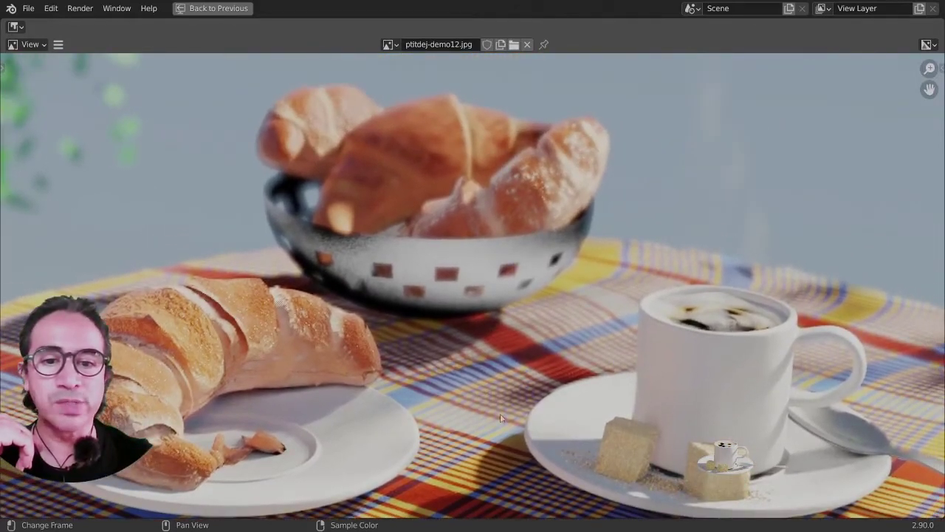
pyautogui.moveTo(500, 418); pyautogui.dragTo(448, 260, button='middle')
pyautogui.scroll(-2, 510, 321)
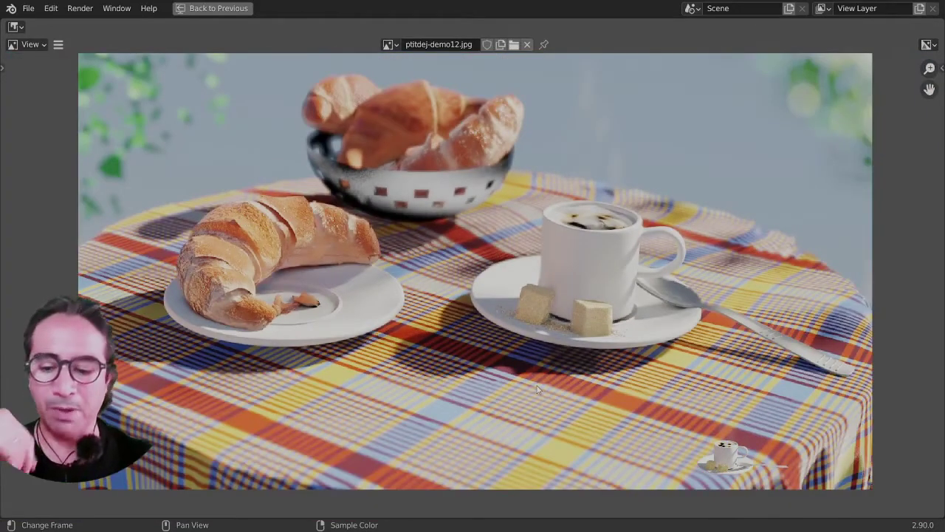
pyautogui.scroll(2, 417, 402)
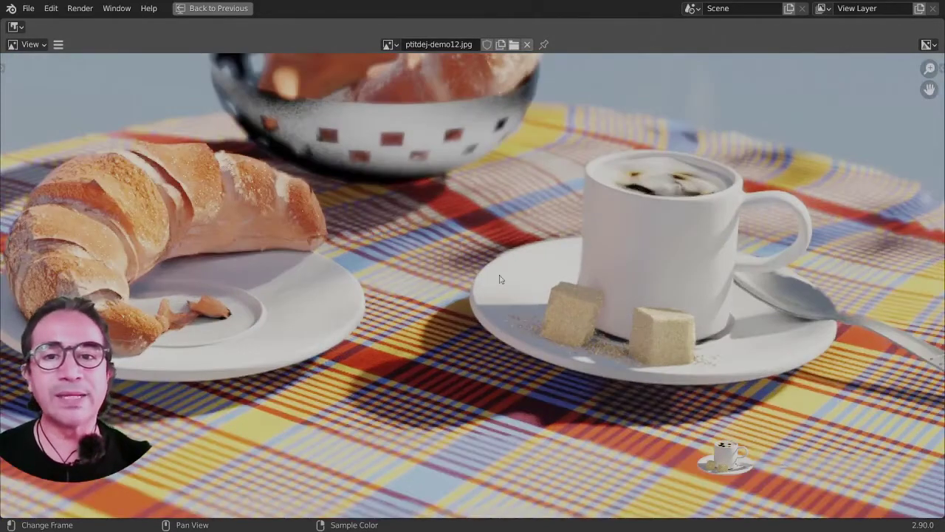
pyautogui.moveTo(358, 265); pyautogui.dragTo(414, 307, button='middle')
pyautogui.scroll(2, 248, 301)
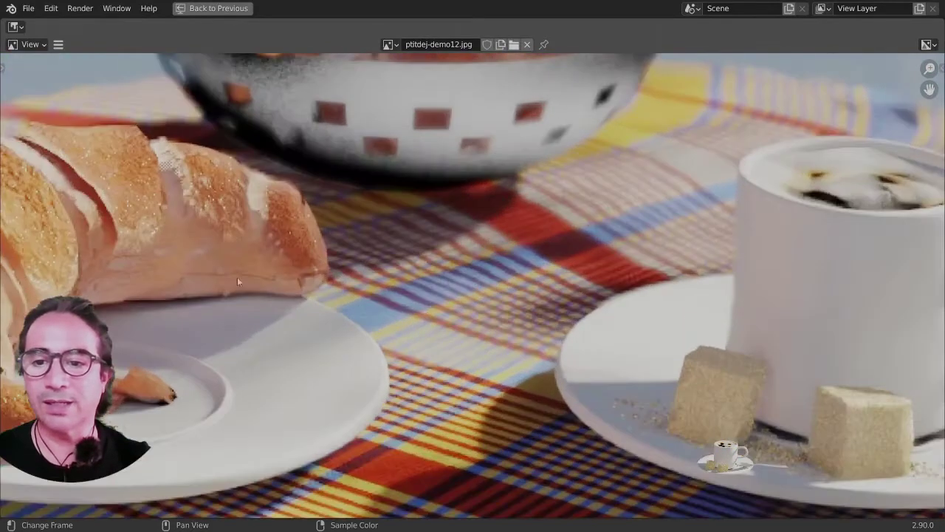
pyautogui.moveTo(193, 258); pyautogui.dragTo(519, 299, button='middle')
pyautogui.scroll(1, 476, 280)
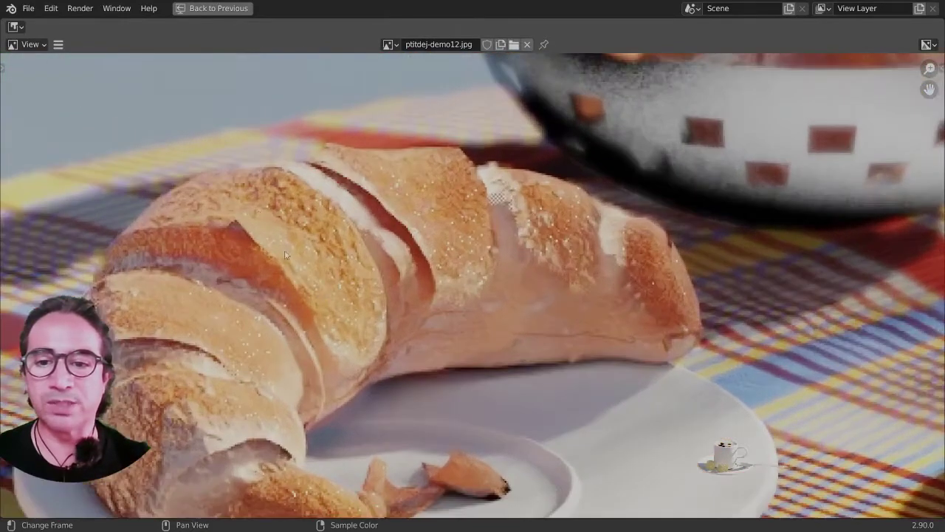
pyautogui.scroll(-6, 408, 194)
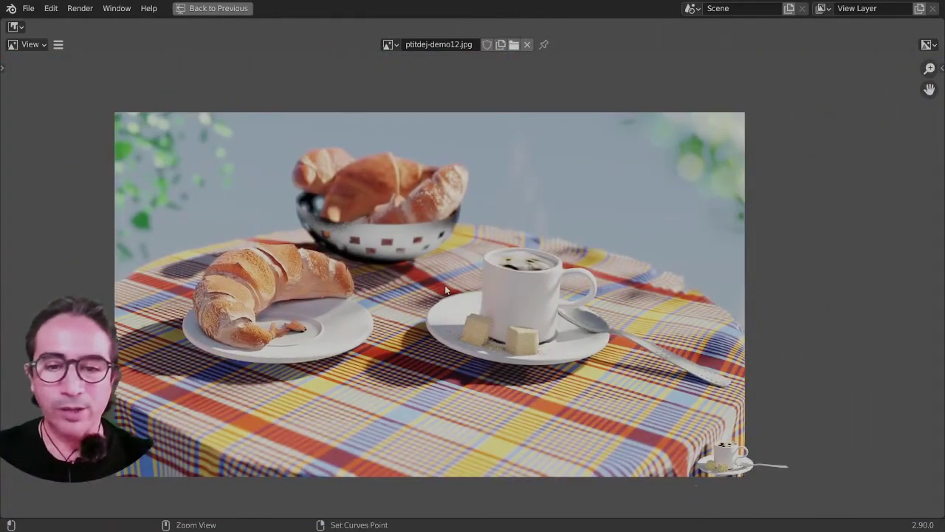
pyautogui.scroll(6, 539, 338)
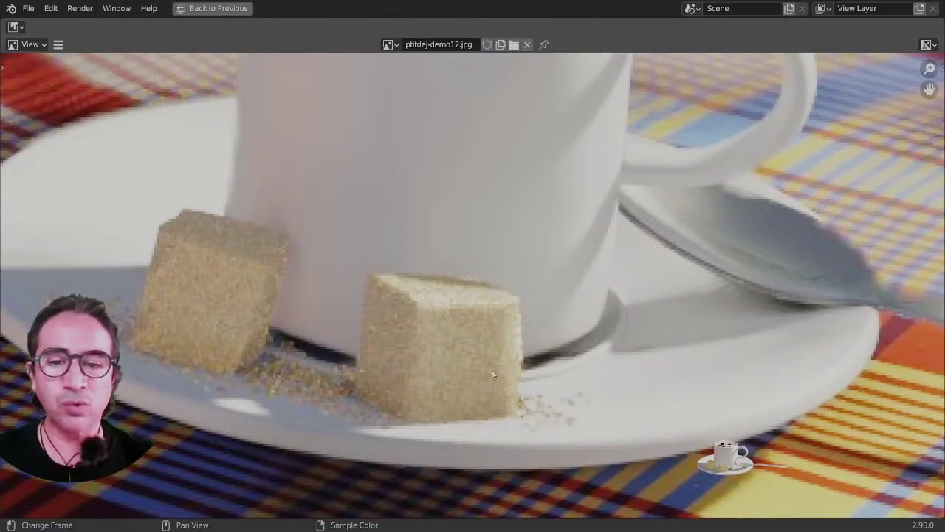
# Return from the reference render to a maximized 3D viewport and select the sugar cube on the saucer
pyautogui.hotkey('ctrl', 'space')
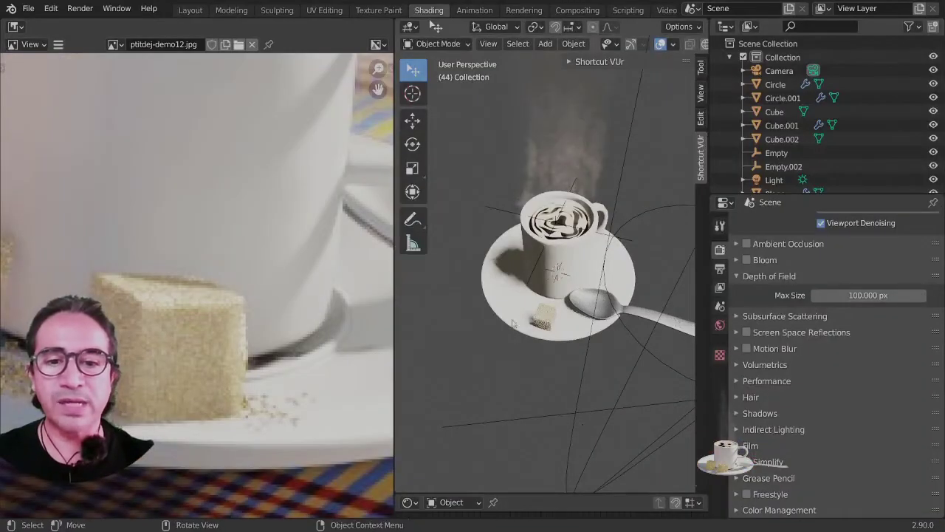
pyautogui.scroll(-3, 180, 377)
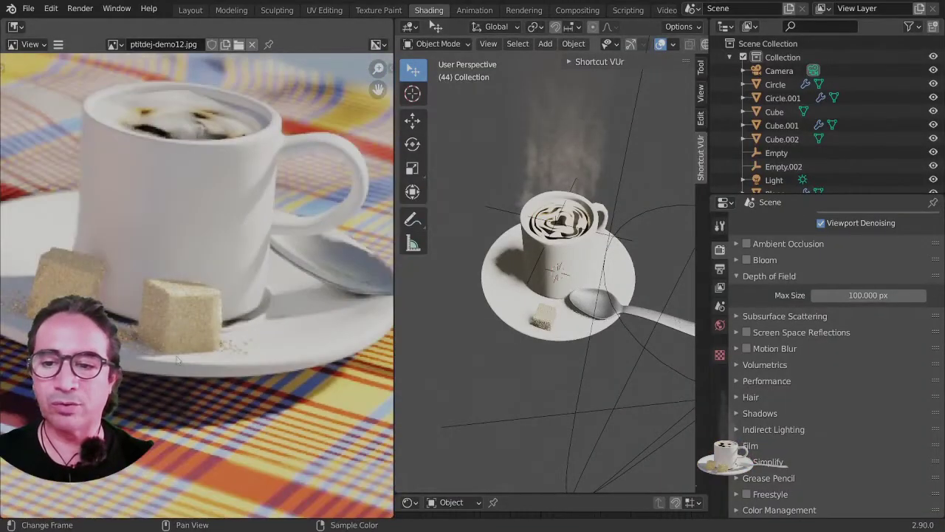
pyautogui.hotkey('ctrl', 'space')
pyautogui.scroll(5, 591, 369)
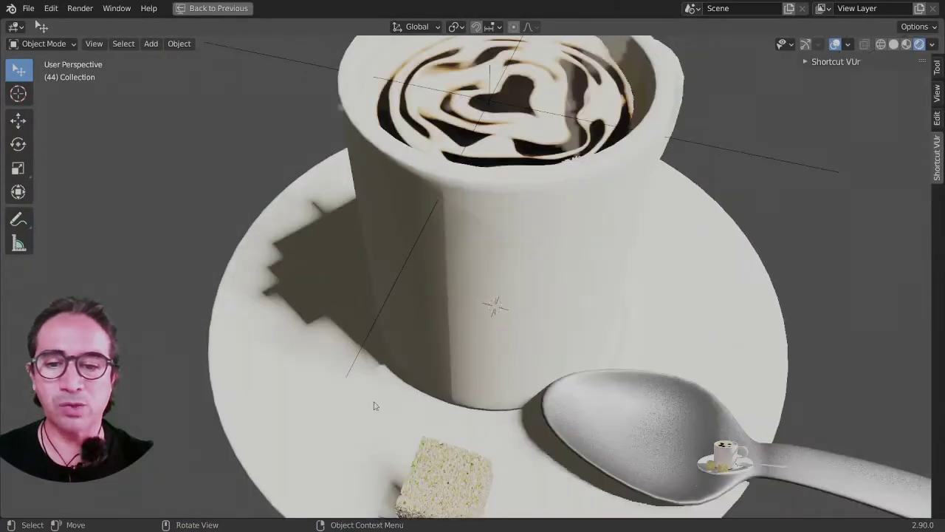
pyautogui.moveTo(375, 405); pyautogui.dragTo(353, 390, button='middle')
pyautogui.keyDown('shift'); pyautogui.moveTo(281, 336); pyautogui.dragTo(437, 264, button='middle'); pyautogui.keyUp('shift')
pyautogui.click(436, 261)
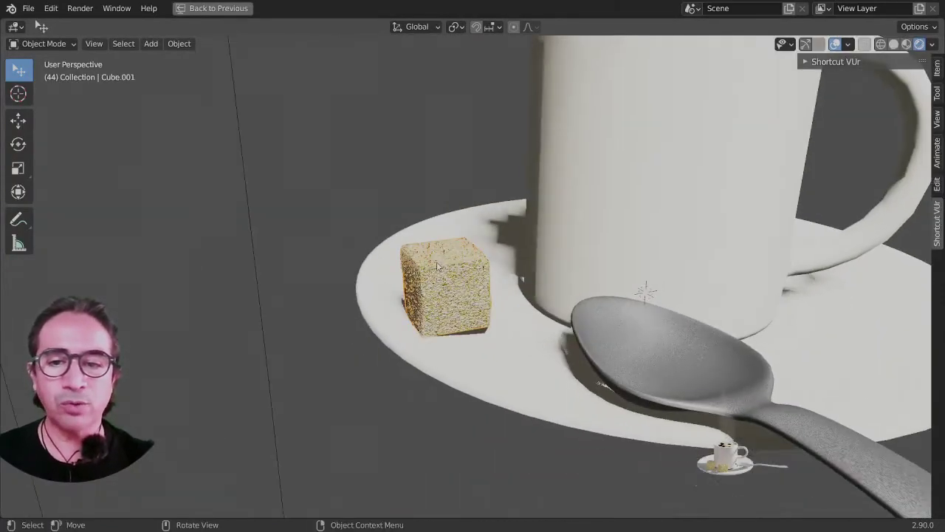
pyautogui.hotkey('ctrl', 'space')
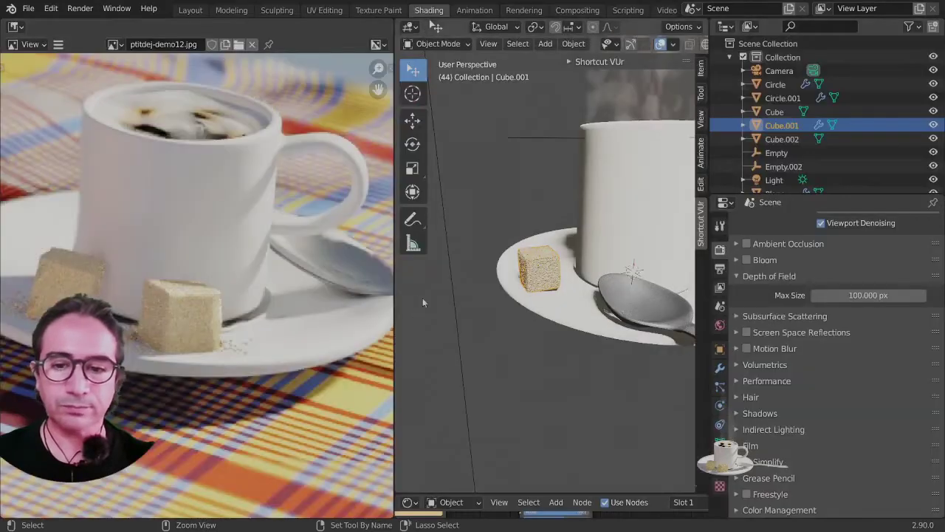
pyautogui.hotkey('ctrl', 'space')
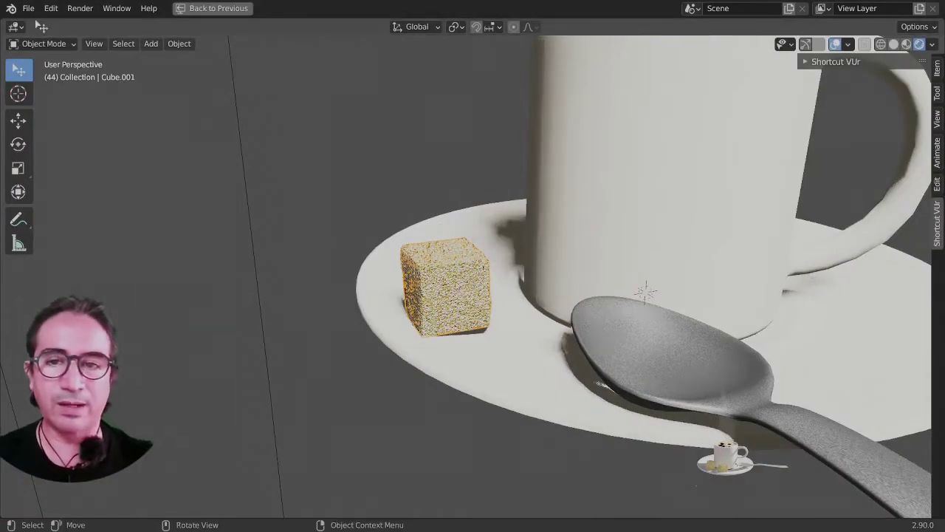
# Start the Shortcut VUr display with an X offset of 1134, and hide the viewport sidebar
pyautogui.click(850, 61)
pyautogui.click(860, 83)
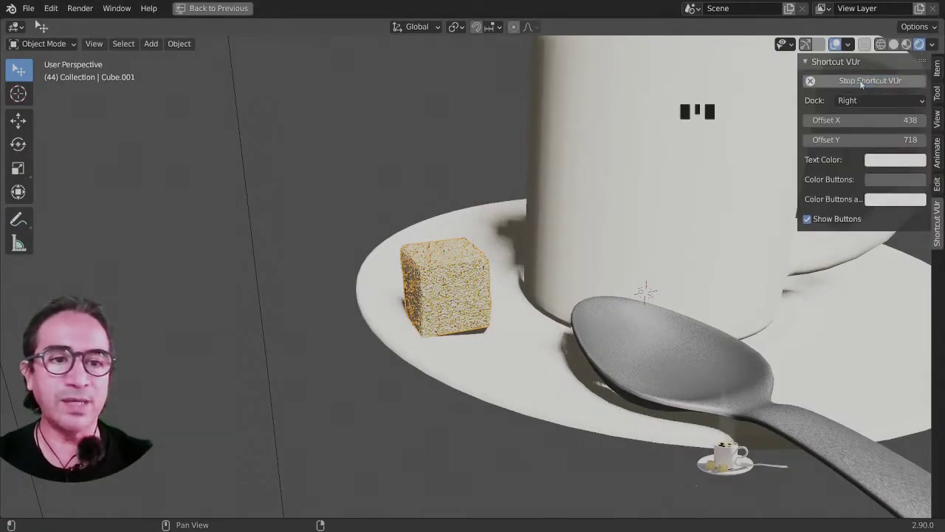
pyautogui.moveTo(860, 119); pyautogui.dragTo(923, 120)
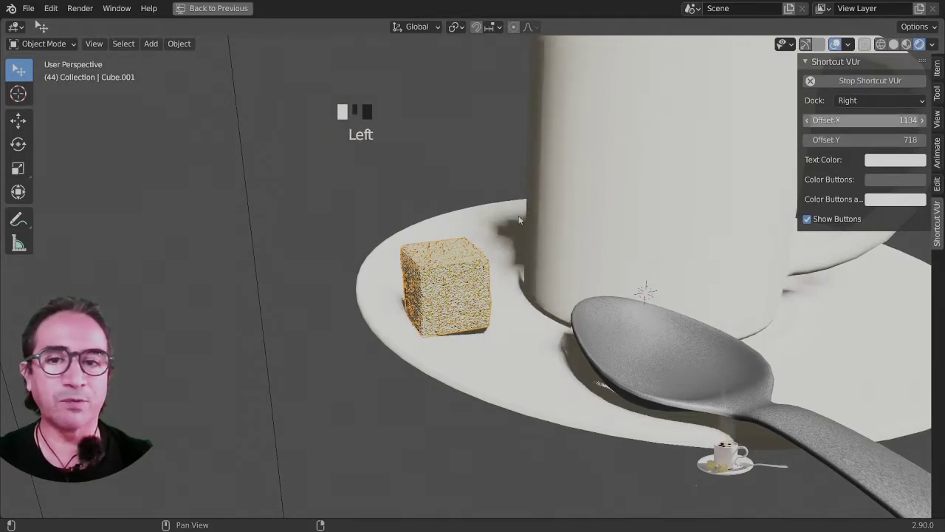
pyautogui.scroll(3, 559, 276)
pyautogui.moveTo(558, 276); pyautogui.dragTo(461, 276, button='middle')
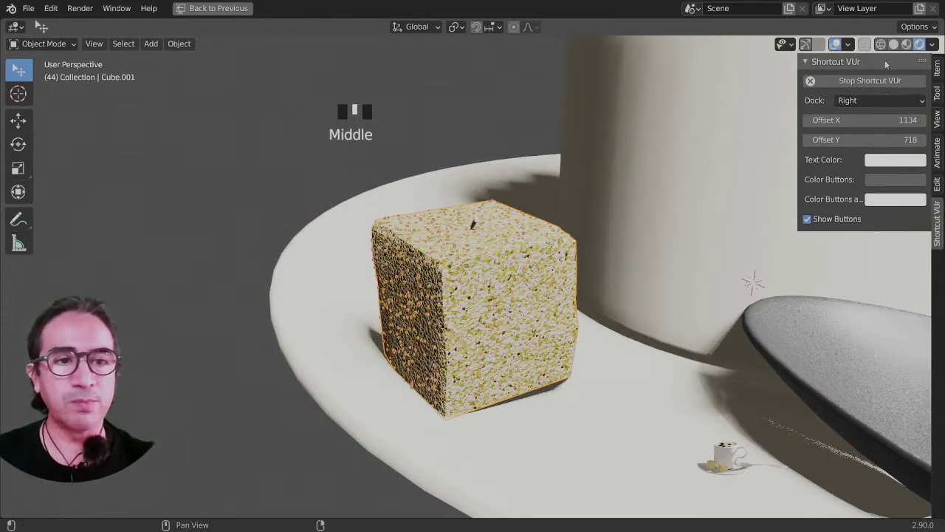
pyautogui.press('n')
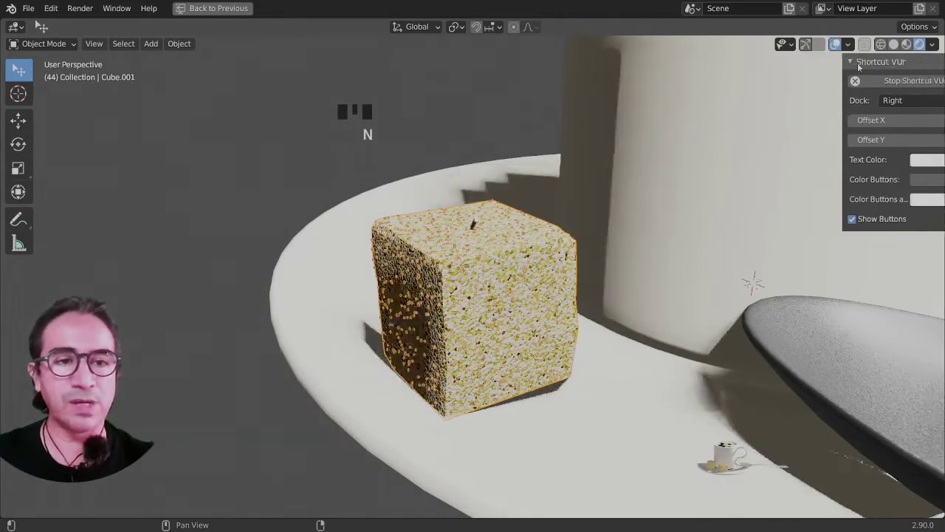
# Switch the viewport to wireframe shading and inspect the sugar cube's mesh and its particles
pyautogui.click(880, 44)
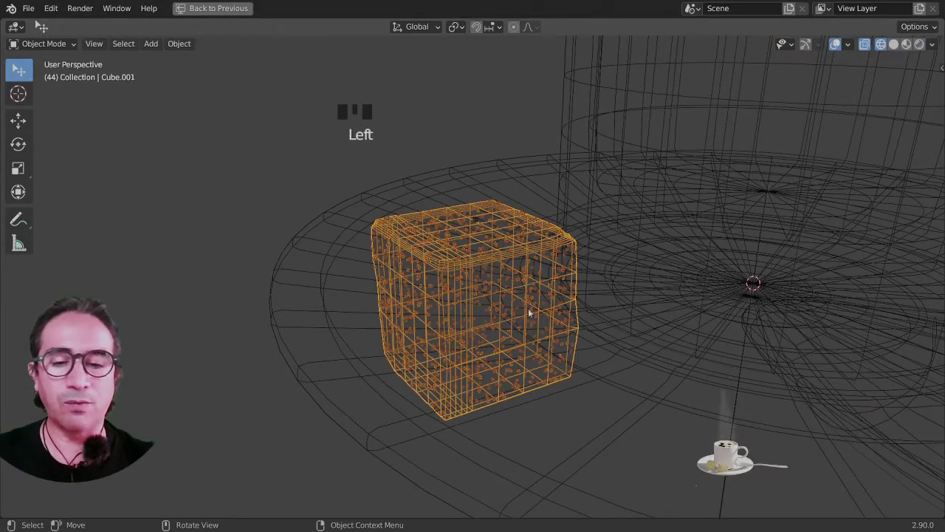
pyautogui.moveTo(529, 314); pyautogui.dragTo(466, 211, button='middle')
pyautogui.scroll(2, 398, 214)
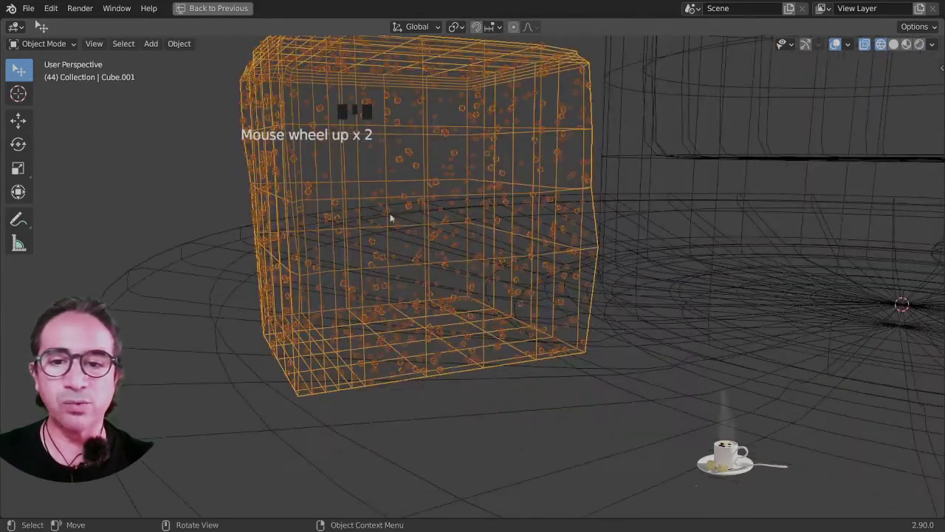
pyautogui.scroll(-1, 439, 189)
pyautogui.scroll(1, 440, 185)
pyautogui.scroll(-2, 591, 203)
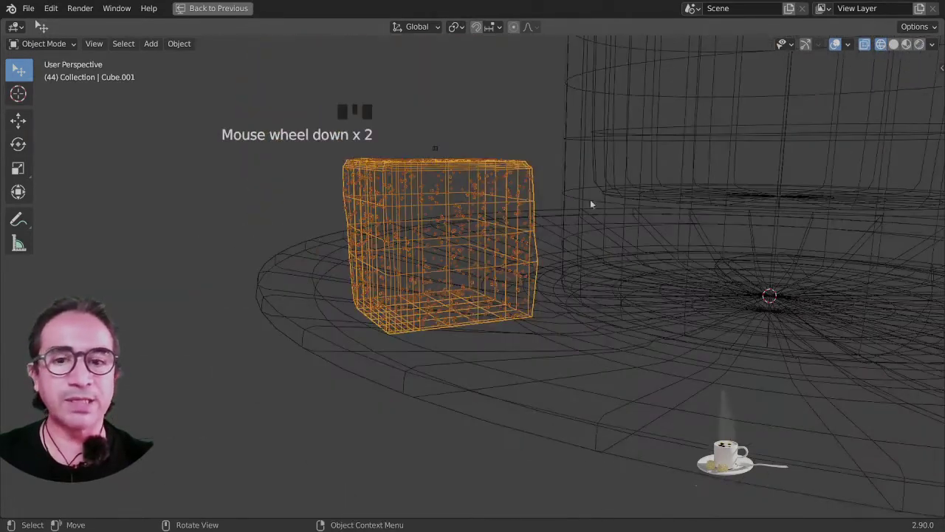
# Switch the viewport to solid shading and show the sugar cube's particle settings in the full layout
pyautogui.click(894, 45)
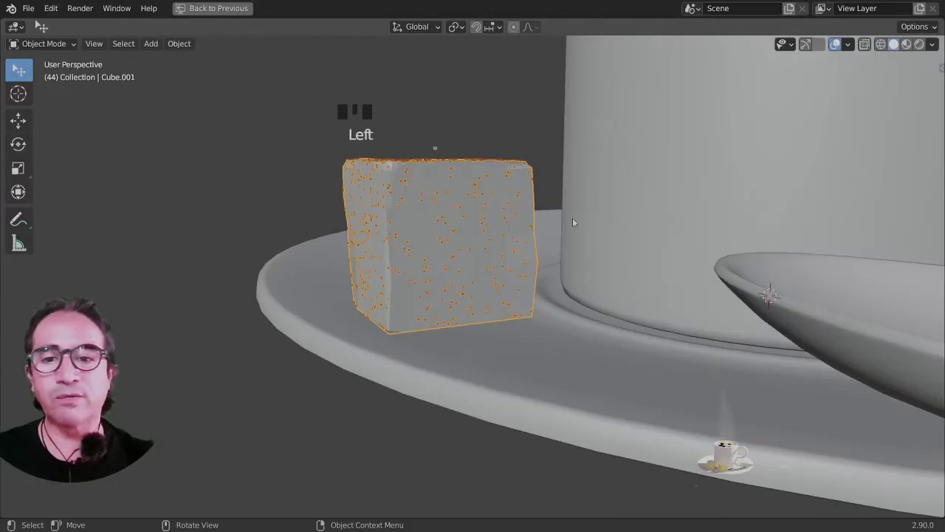
pyautogui.scroll(-2, 572, 222)
pyautogui.moveTo(537, 224); pyautogui.dragTo(632, 231, button='middle')
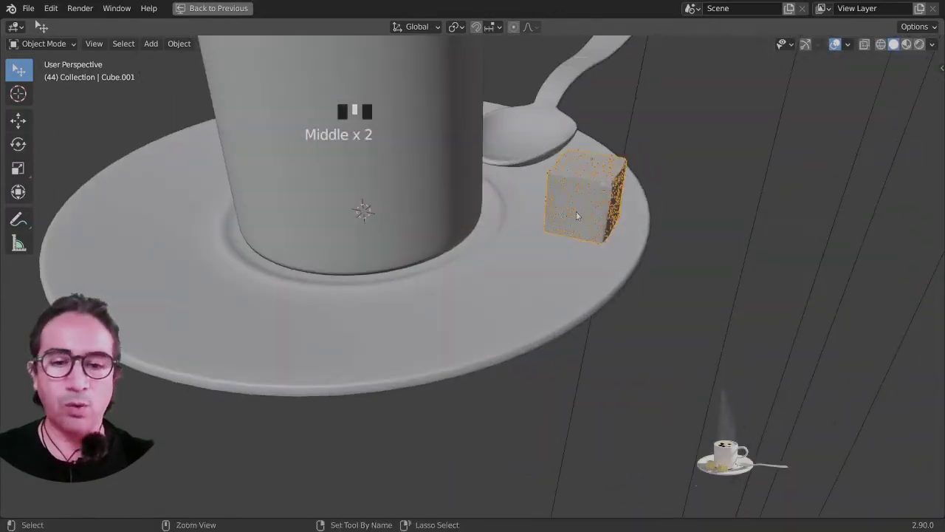
pyautogui.hotkey('ctrl', 'space')
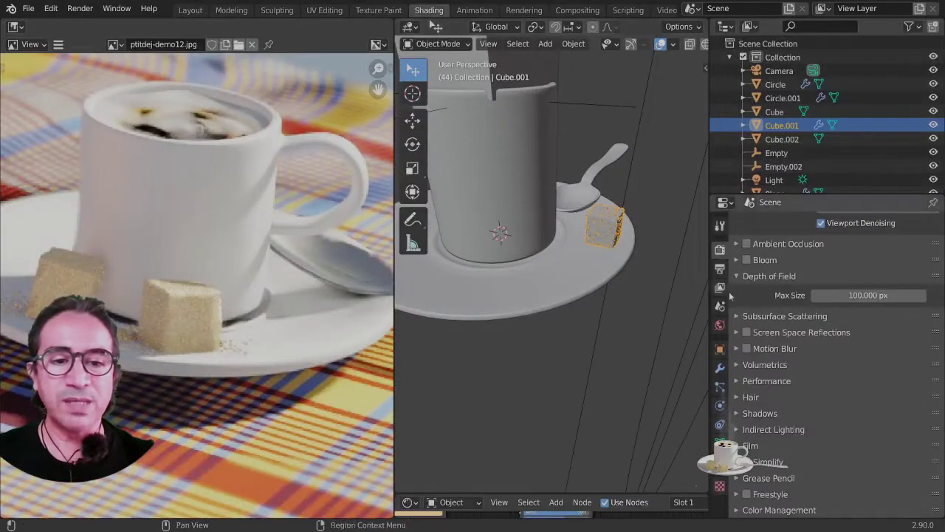
pyautogui.click(720, 387)
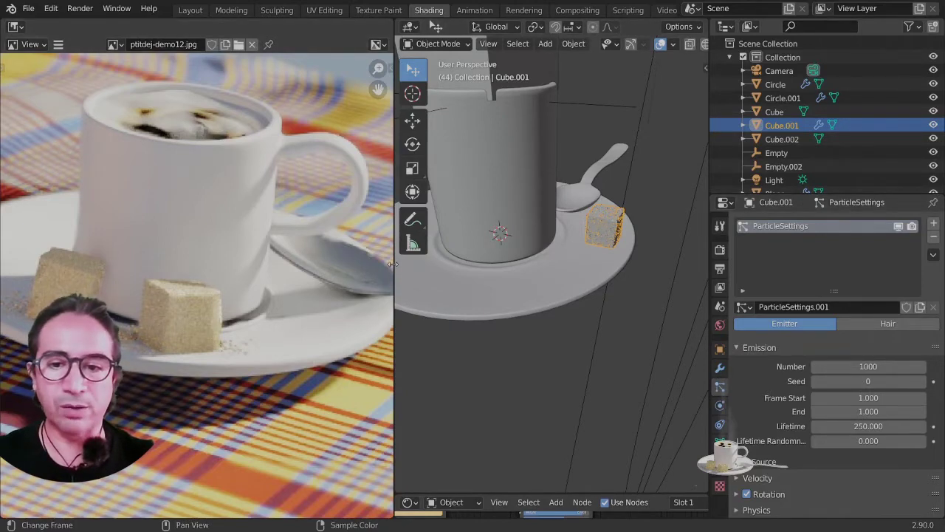
# Widen the 3D viewport and frame the sugar cube closely in the camera view
pyautogui.moveTo(392, 273); pyautogui.dragTo(200, 272)
pyautogui.press('KP_0')
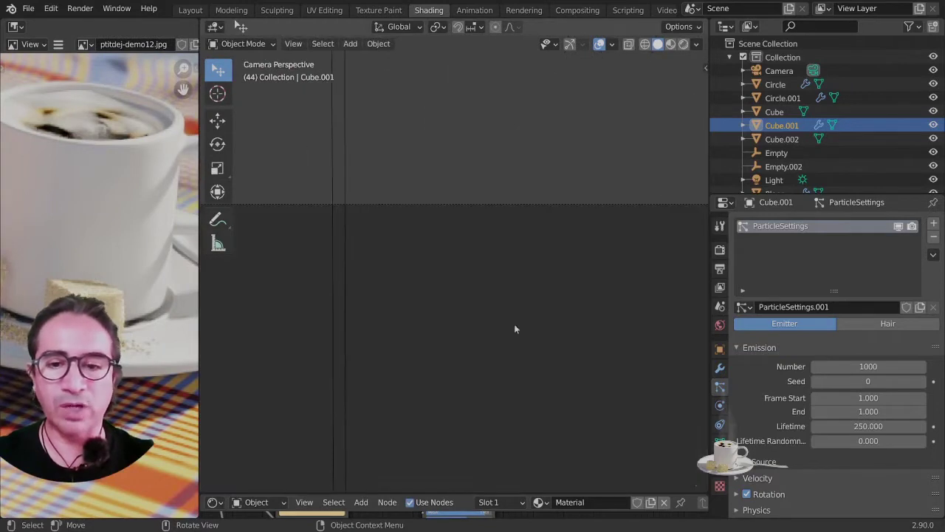
pyautogui.keyDown('shift'); pyautogui.scroll(8, 471, 222); pyautogui.keyUp('shift')
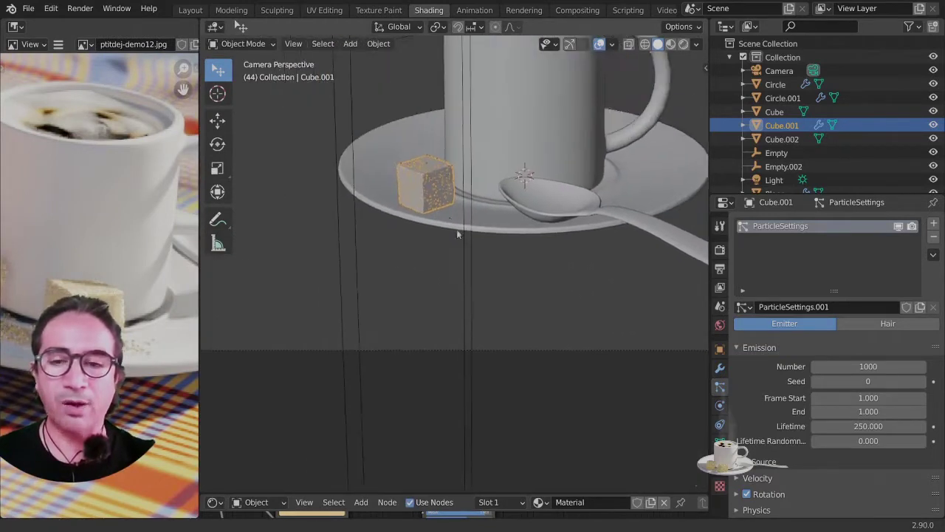
pyautogui.scroll(5, 501, 256)
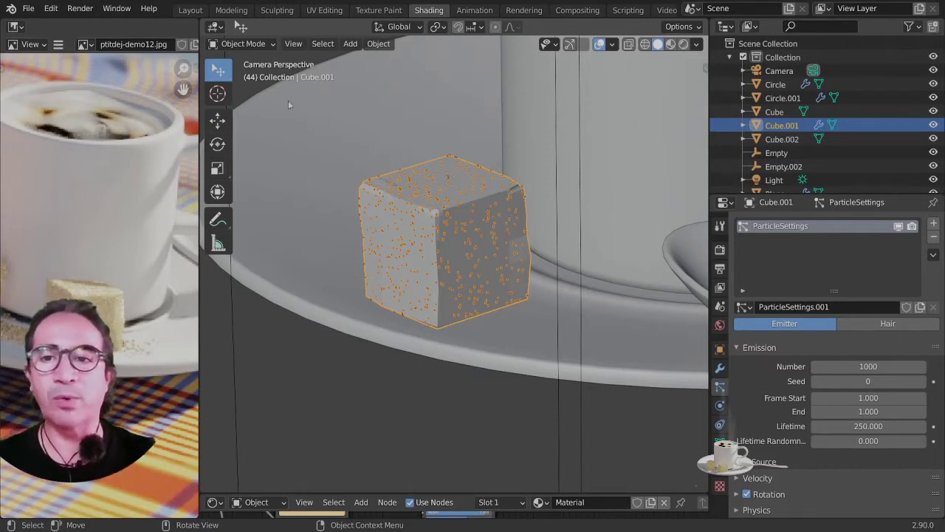
pyautogui.click(453, 217)
pyautogui.click(425, 233)
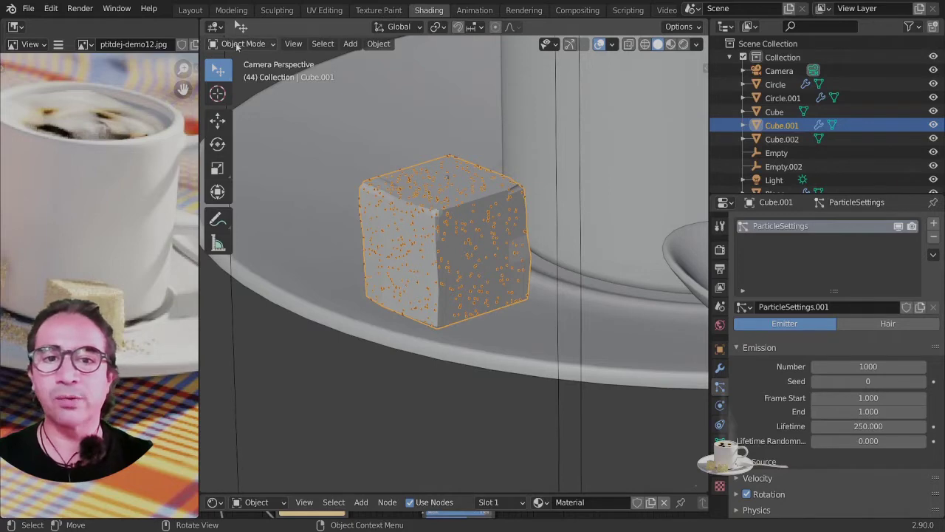
# Extend the 3D viewport over most of the reference image area and frame the sugar cube with its saucer
pyautogui.moveTo(199, 88); pyautogui.dragTo(16, 79)
pyautogui.scroll(-2, 413, 225)
pyautogui.keyDown('shift'); pyautogui.moveTo(414, 225); pyautogui.dragTo(368, 202, button='middle'); pyautogui.keyUp('shift')
pyautogui.scroll(-2, 419, 188)
pyautogui.scroll(2, 419, 188)
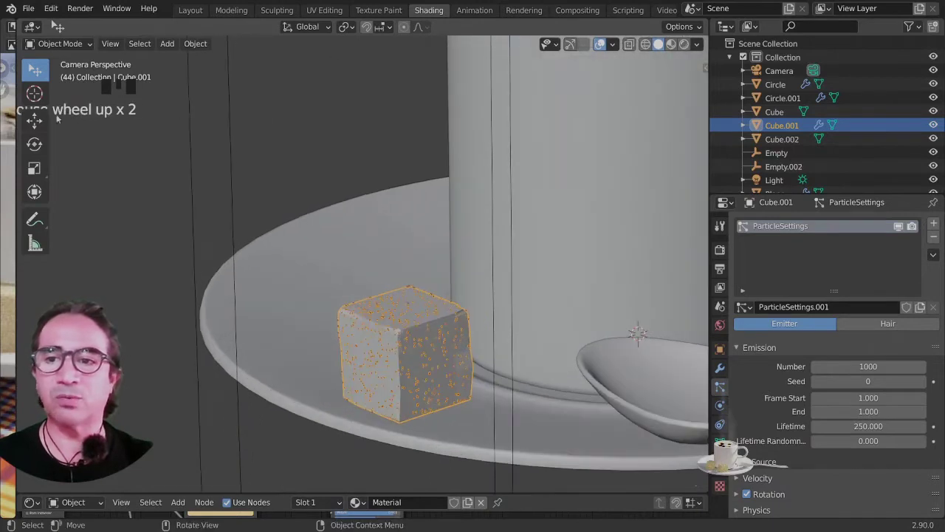
# Reopen the sidebar, set the Shortcut VUr X offset to 672, and select the saucer
pyautogui.click(703, 67)
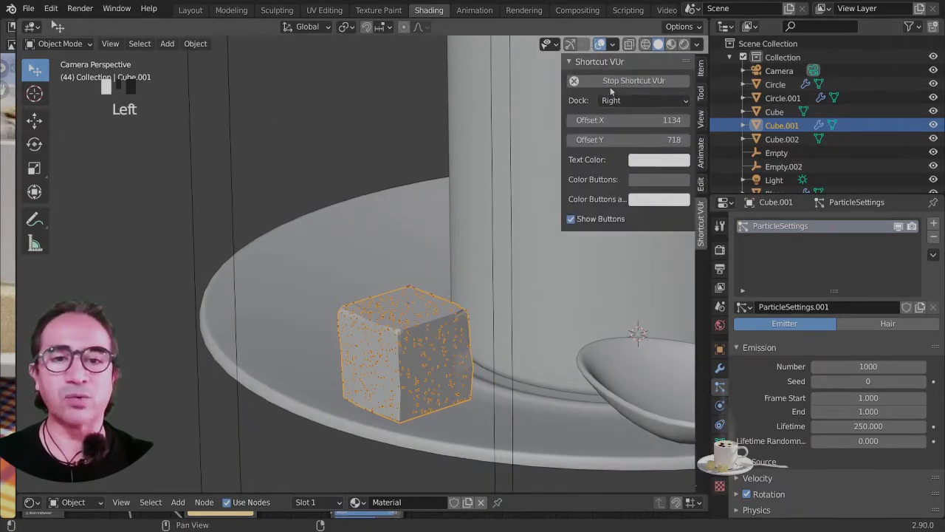
pyautogui.moveTo(613, 120); pyautogui.dragTo(524, 120)
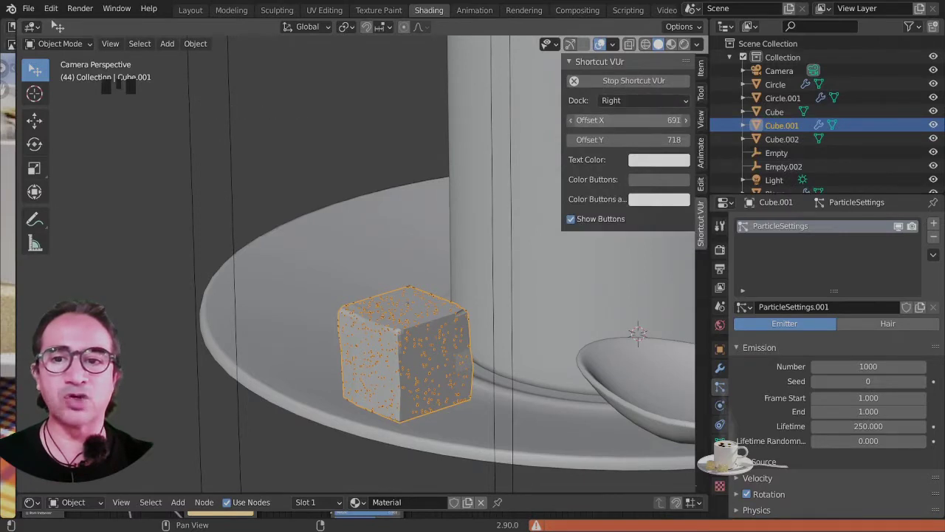
pyautogui.moveTo(642, 121); pyautogui.dragTo(627, 121)
pyautogui.click(319, 209)
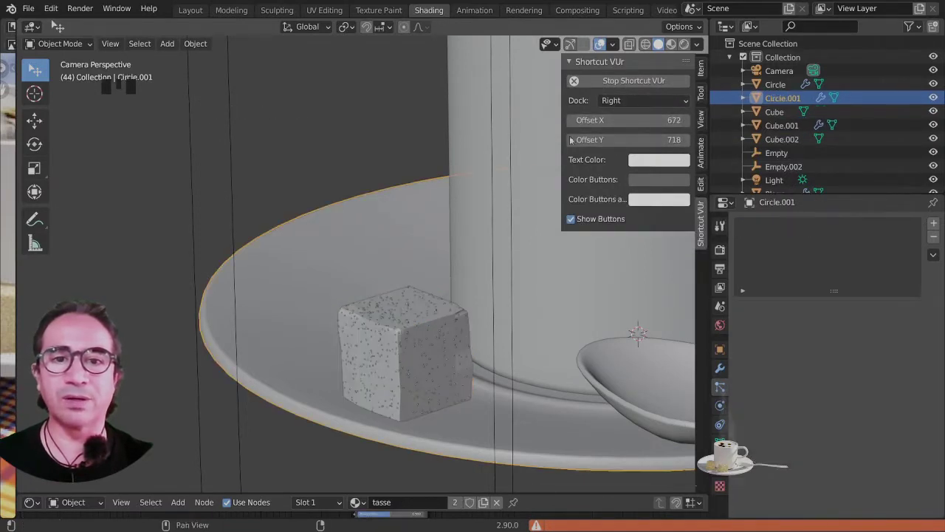
# Select the sugar cube on the saucer and frame it closely in the camera view
pyautogui.click(644, 81)
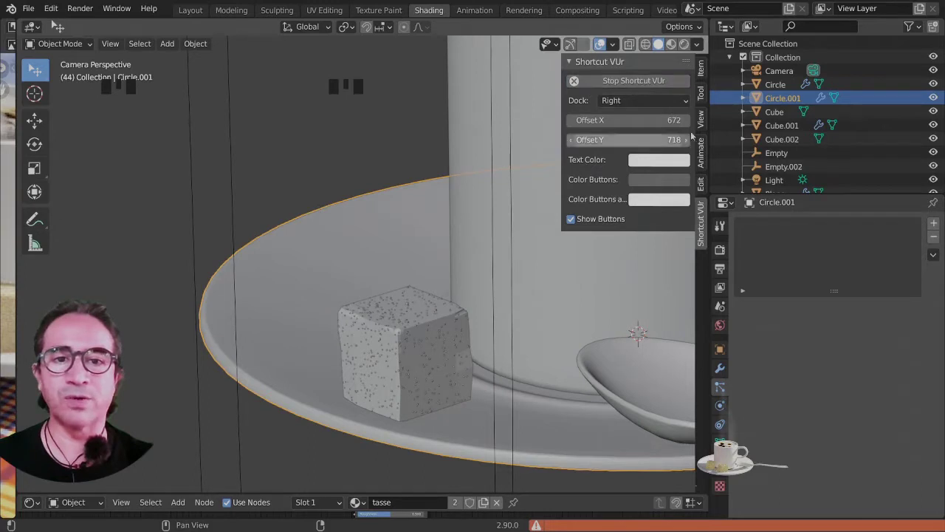
pyautogui.click(315, 134)
pyautogui.rightClick(315, 134)
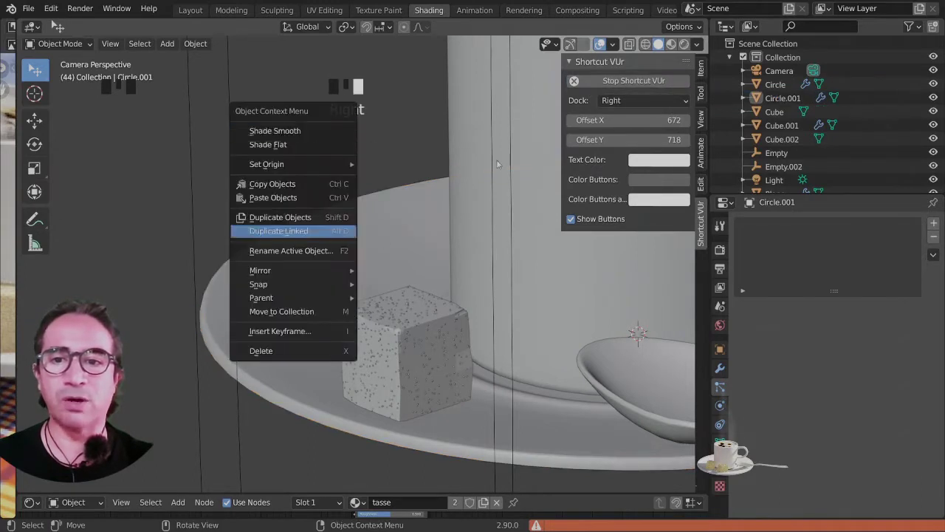
pyautogui.click(401, 354)
pyautogui.scroll(2, 421, 425)
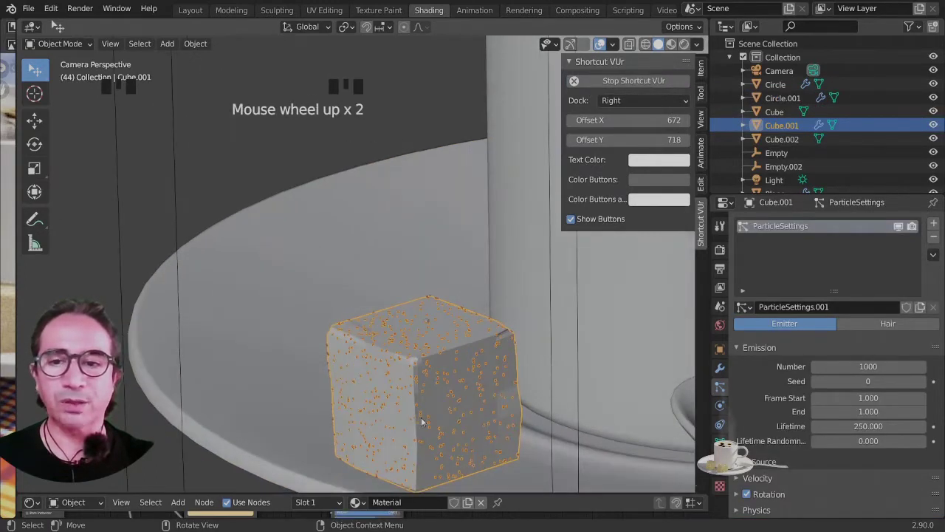
pyautogui.scroll(-1, 421, 425)
pyautogui.keyDown('shift'); pyautogui.moveTo(368, 405); pyautogui.dragTo(372, 428, button='middle'); pyautogui.keyUp('shift')
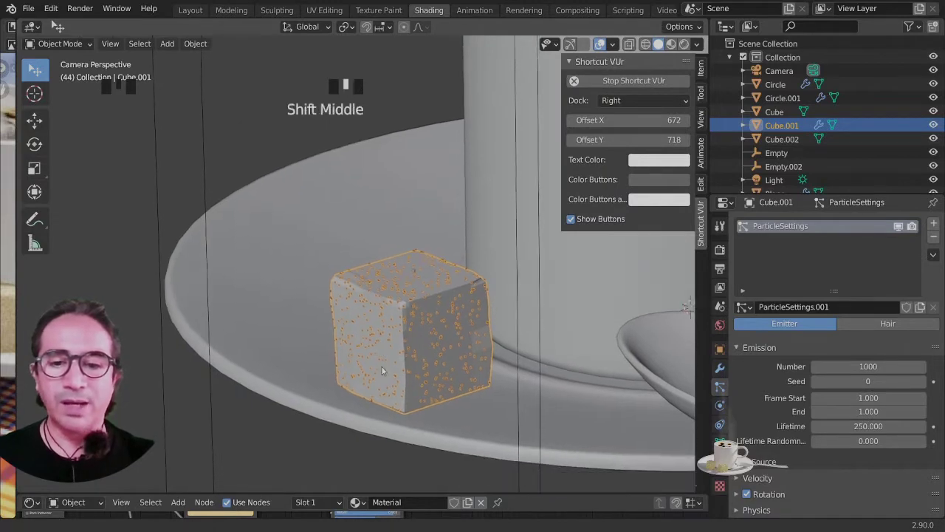
pyautogui.scroll(1, 449, 362)
pyautogui.scroll(-13, 476, 332)
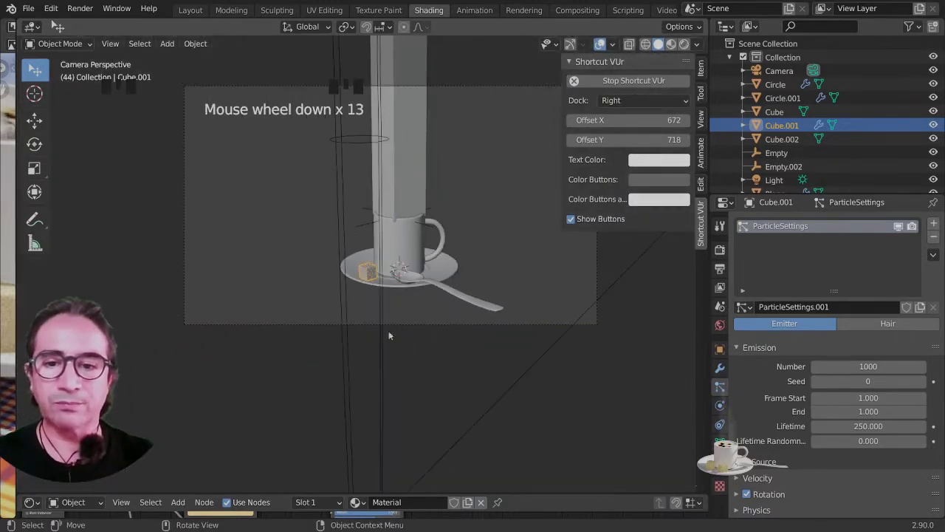
pyautogui.scroll(10, 389, 336)
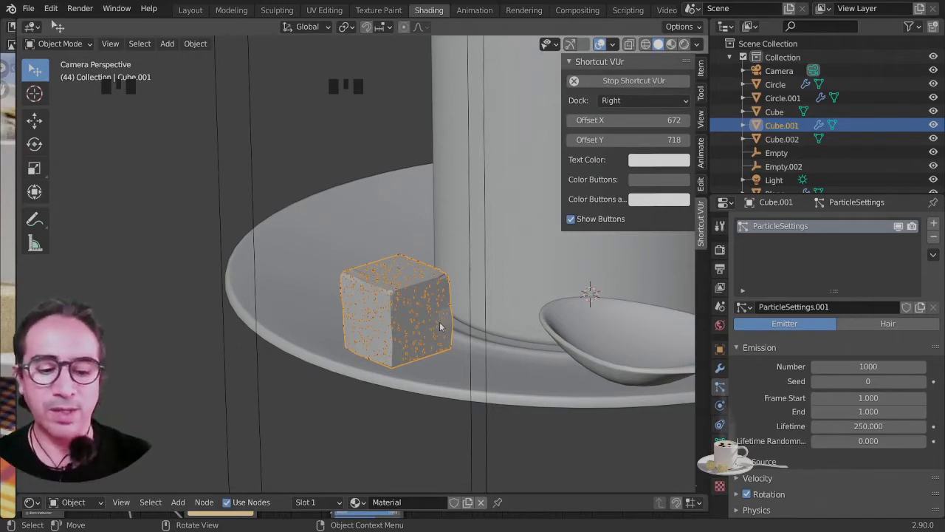
# Switch the sugar cube from Object Mode to Weight Paint mode
pyautogui.click(71, 44)
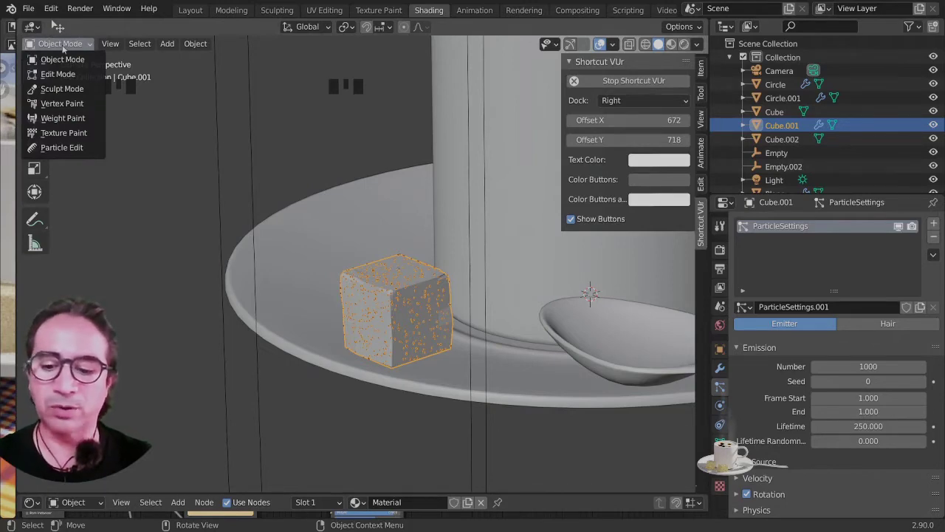
pyautogui.click(63, 118)
pyautogui.click(42, 44)
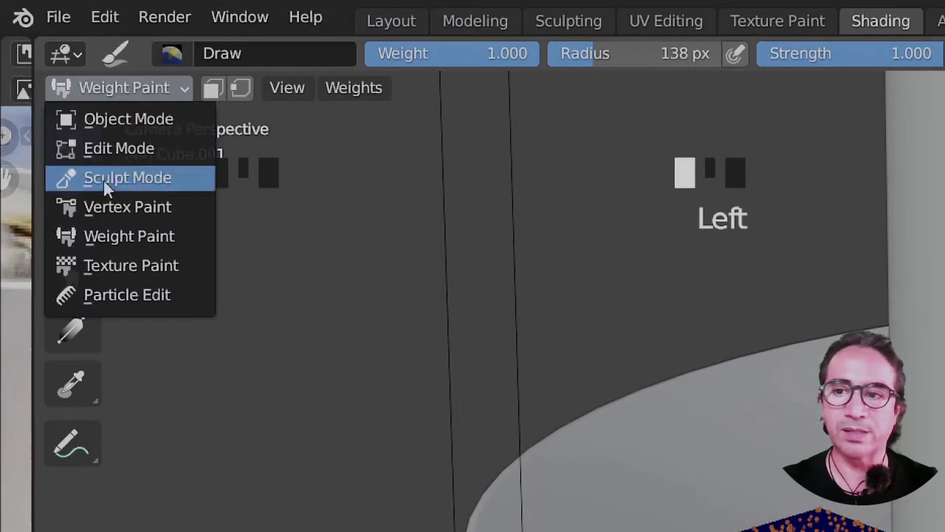
pyautogui.click(119, 239)
pyautogui.click(144, 84)
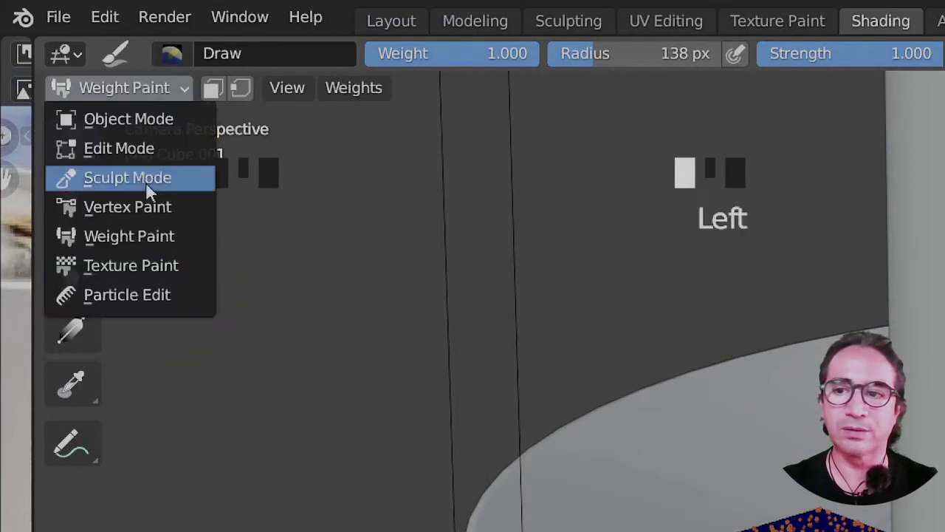
pyautogui.click(141, 240)
pyautogui.press('1')
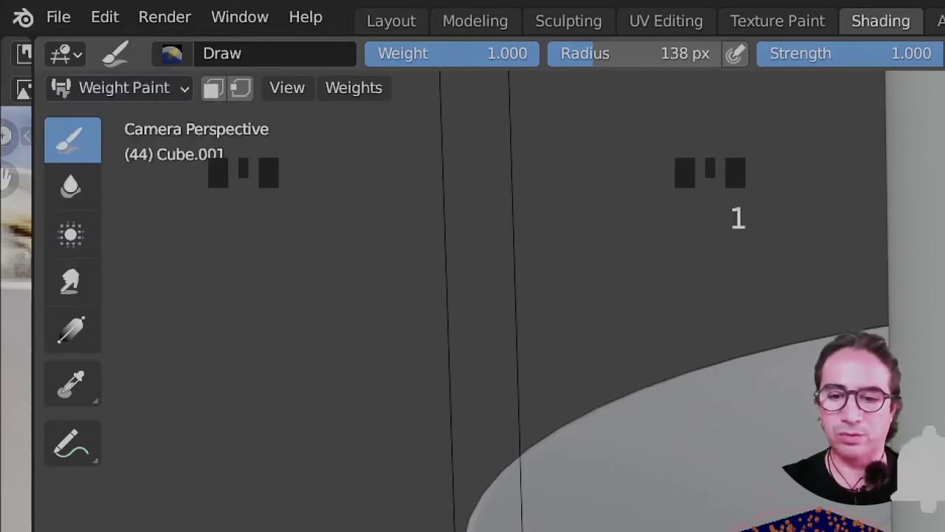
# Paint weight 1.000 around the upper part of the sugar cube's front corner with the Draw brush at 138 px radius
pyautogui.scroll(-2, 379, 337)
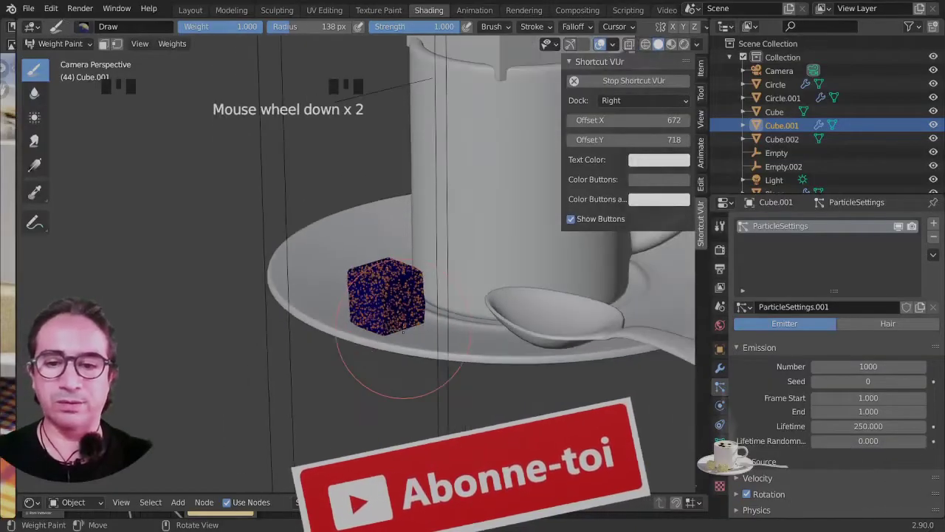
pyautogui.scroll(4, 409, 327)
pyautogui.scroll(4, 410, 327)
pyautogui.keyDown('shift'); pyautogui.moveTo(410, 327); pyautogui.dragTo(418, 360, button='middle'); pyautogui.keyUp('shift')
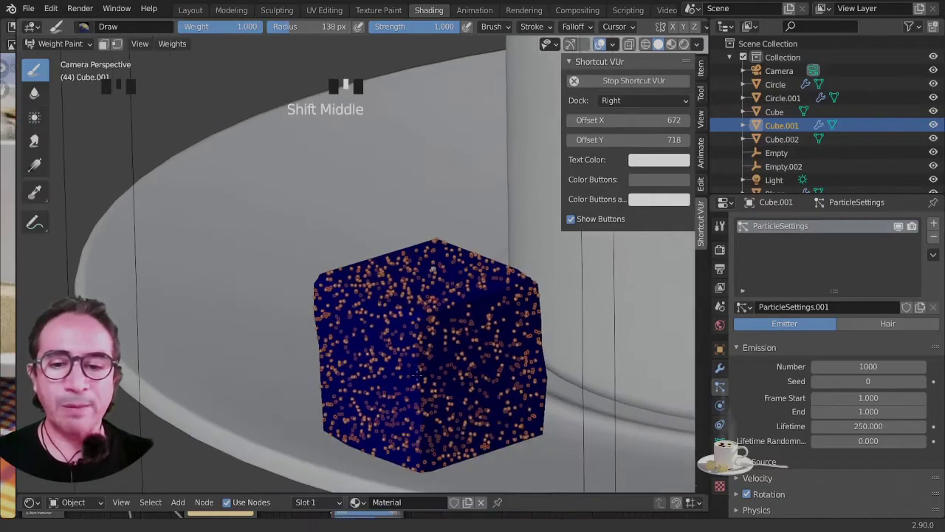
pyautogui.scroll(1, 419, 360)
pyautogui.click(436, 336)
pyautogui.click(440, 340)
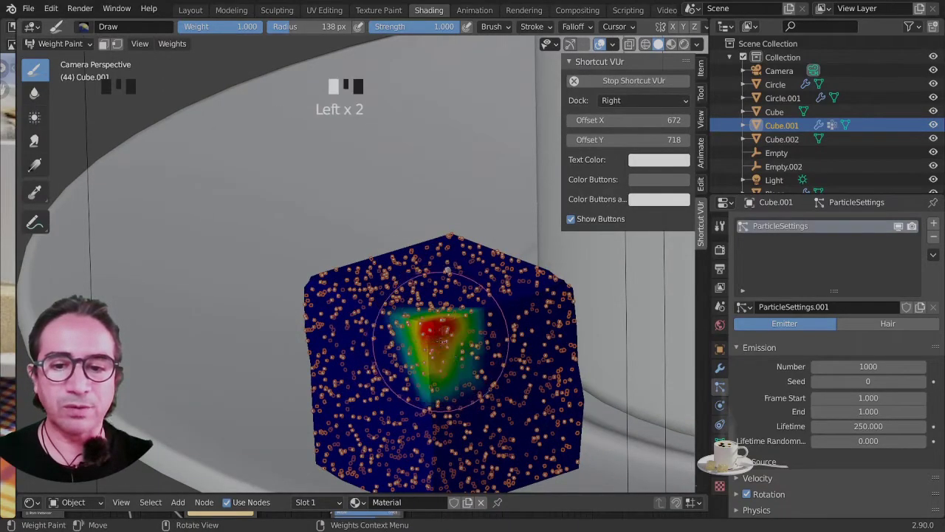
pyautogui.click(451, 347)
pyautogui.click(461, 333)
pyautogui.click(443, 313)
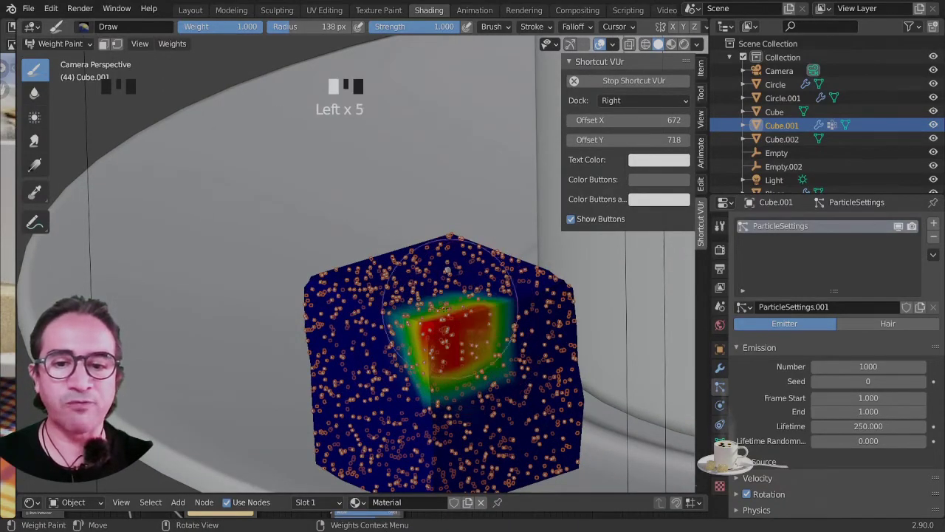
pyautogui.click(424, 313)
pyautogui.click(373, 332)
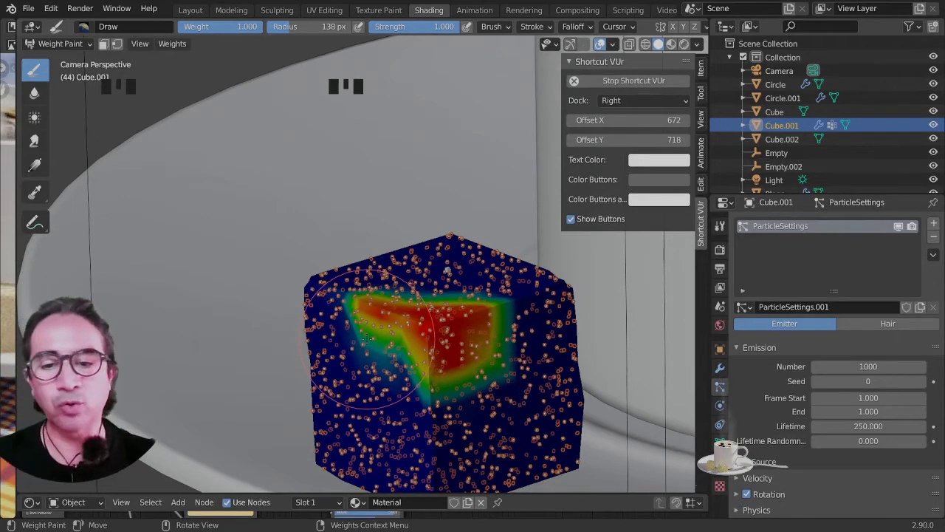
pyautogui.press('Tab')
pyautogui.press('Tab')
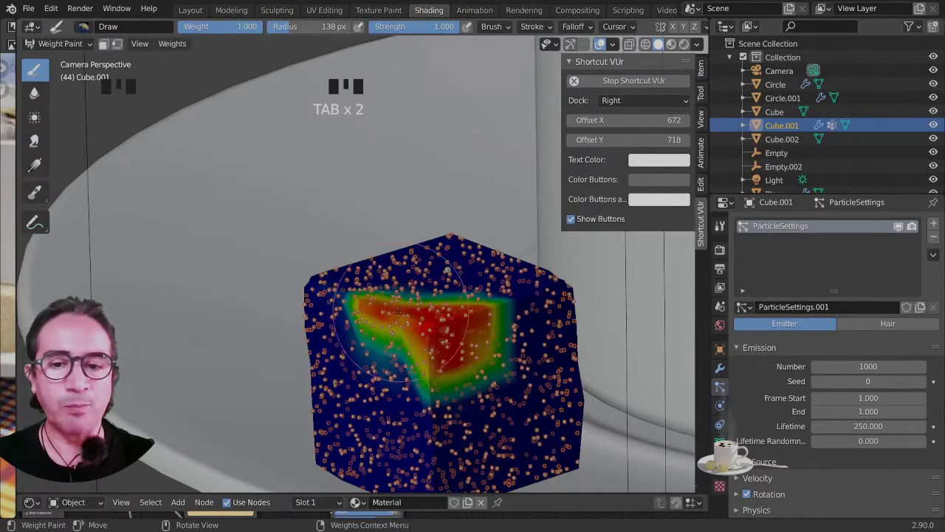
# Paint weight 1.000 over the sugar cube's left camera-facing side, from its upper edge down to the base and along its outer edge
pyautogui.click(354, 332)
pyautogui.click(341, 330)
pyautogui.click(334, 338)
pyautogui.click(336, 362)
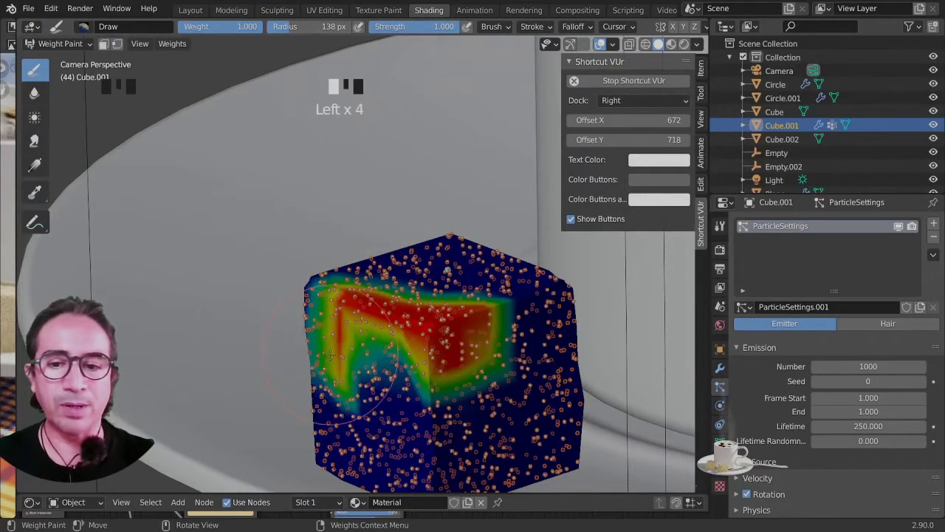
pyautogui.click(336, 392)
pyautogui.click(344, 417)
pyautogui.keyDown('shift'); pyautogui.moveTo(343, 417); pyautogui.dragTo(291, 347, button='middle'); pyautogui.keyUp('shift')
pyautogui.scroll(2, 325, 345)
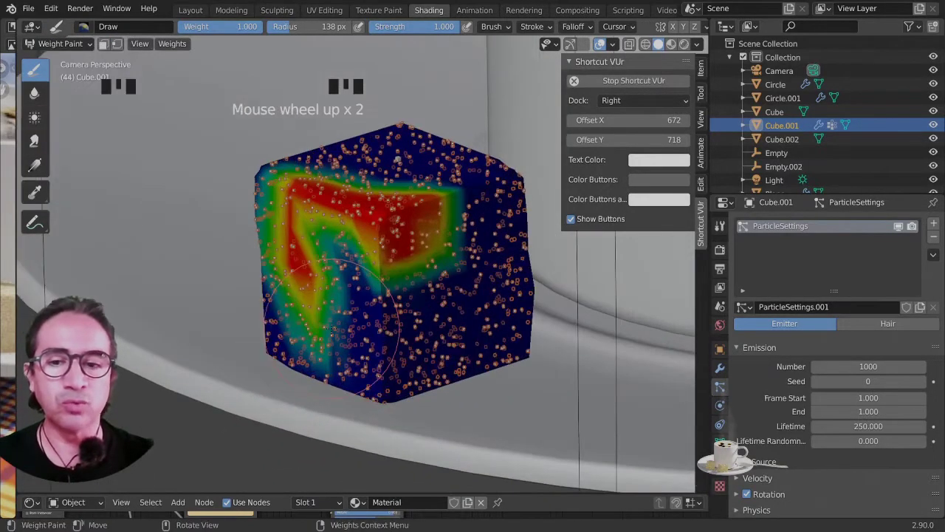
pyautogui.click(347, 288)
pyautogui.click(354, 276)
pyautogui.click(343, 244)
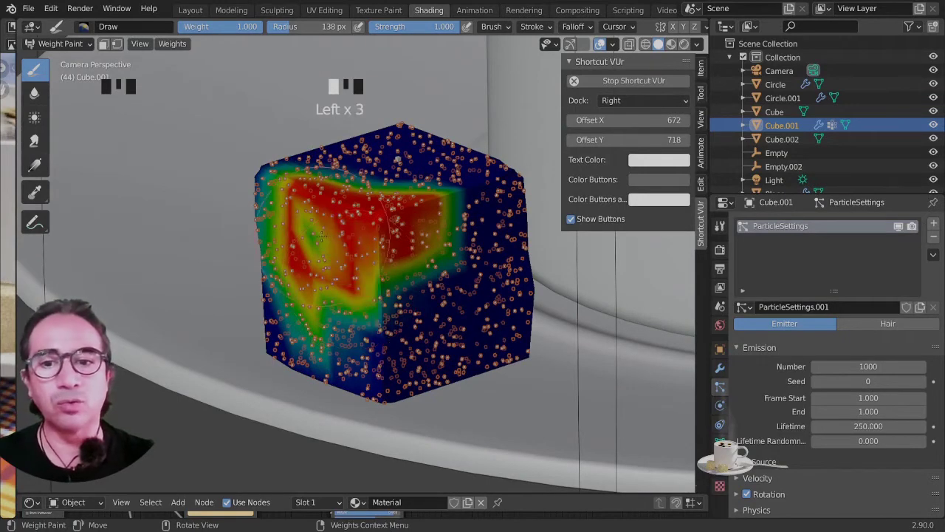
pyautogui.click(319, 233)
pyautogui.click(297, 302)
pyautogui.click(291, 310)
pyautogui.click(277, 343)
pyautogui.click(277, 329)
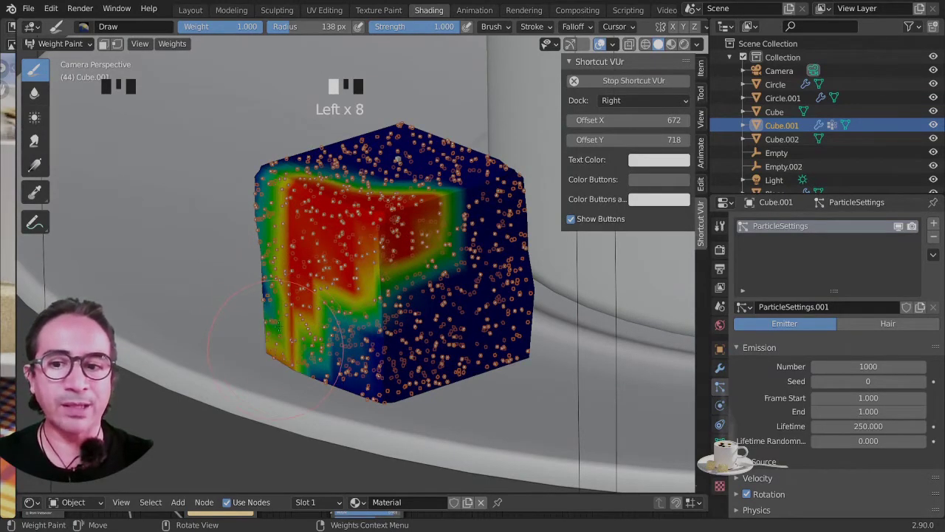
pyautogui.click(275, 303)
pyautogui.click(273, 273)
pyautogui.click(272, 229)
pyautogui.click(271, 192)
# Extend the weight 1.000 painting across the sugar cube's top face and its right camera-facing side
pyautogui.click(310, 158)
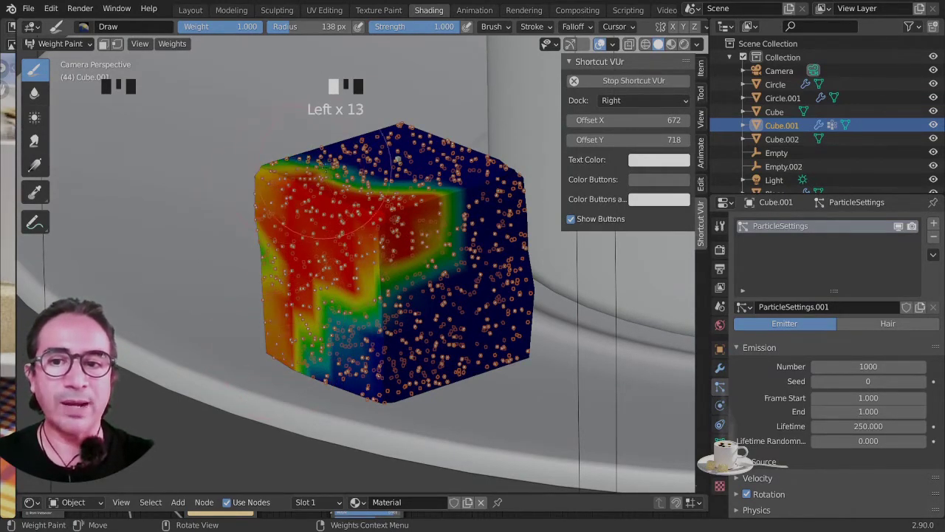
pyautogui.click(336, 155)
pyautogui.click(362, 152)
pyautogui.click(380, 151)
pyautogui.click(399, 151)
pyautogui.click(414, 155)
pyautogui.click(435, 159)
pyautogui.click(450, 170)
pyautogui.click(447, 164)
pyautogui.moveTo(451, 166)
pyautogui.mouseDown()
pyautogui.moveTo(391, 147)
pyautogui.moveTo(389, 172)
pyautogui.moveTo(439, 166)
pyautogui.moveTo(529, 236)
pyautogui.mouseUp()
pyautogui.moveTo(432, 279)
pyautogui.mouseDown()
pyautogui.moveTo(442, 310)
pyautogui.moveTo(413, 355)
pyautogui.moveTo(347, 310)
pyautogui.moveTo(443, 241)
pyautogui.moveTo(465, 162)
pyautogui.moveTo(318, 281)
pyautogui.moveTo(281, 324)
pyautogui.moveTo(385, 388)
pyautogui.moveTo(462, 316)
pyautogui.moveTo(460, 273)
pyautogui.mouseUp()
pyautogui.click(479, 232)
# Examine the painted weights on the sugar cube's rear sides, which face away from the camera
pyautogui.moveTo(210, 304); pyautogui.dragTo(414, 337, button='middle')
pyautogui.scroll(7, 434, 341)
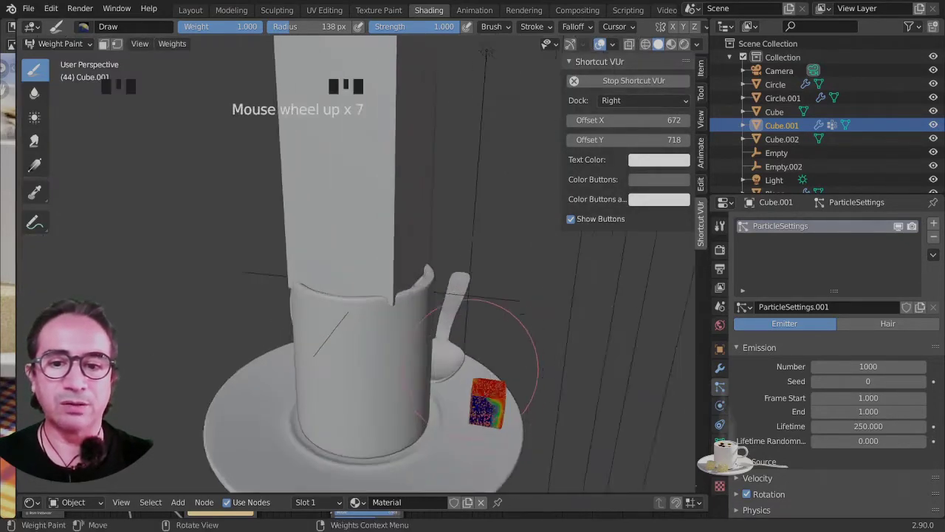
pyautogui.keyDown('shift'); pyautogui.moveTo(443, 251); pyautogui.dragTo(309, 290, button='middle'); pyautogui.keyUp('shift')
pyautogui.scroll(5, 318, 236)
pyautogui.scroll(4, 307, 234)
pyautogui.scroll(3, 408, 240)
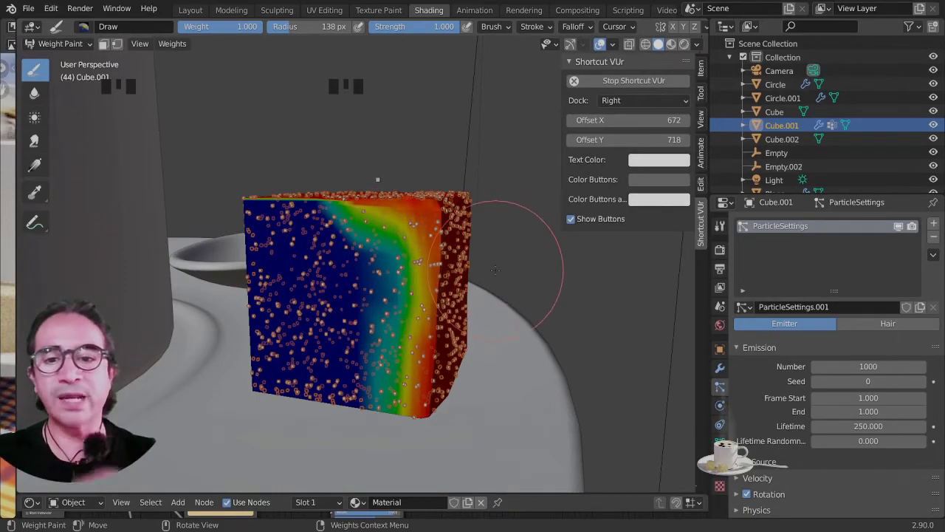
pyautogui.moveTo(494, 270); pyautogui.dragTo(468, 245, button='middle')
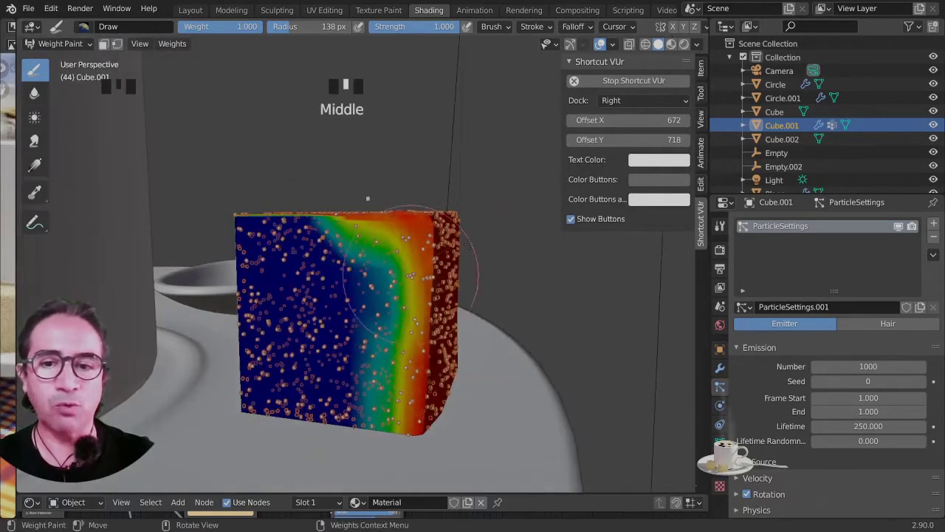
pyautogui.keyDown('shift'); pyautogui.moveTo(480, 399); pyautogui.dragTo(357, 283, button='middle'); pyautogui.keyUp('shift')
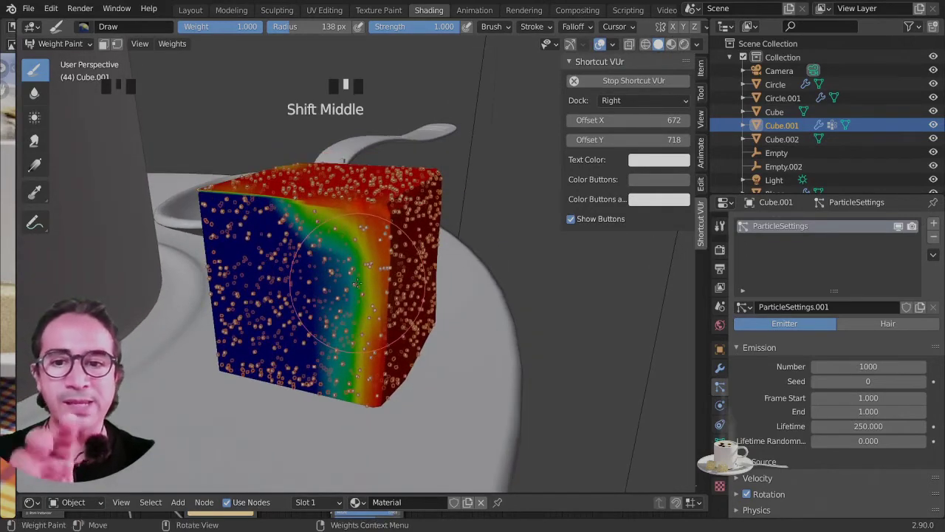
# Look through the Vertex Groups and Field Weights settings of the sugar cube's particle system
pyautogui.scroll(-14, 815, 390)
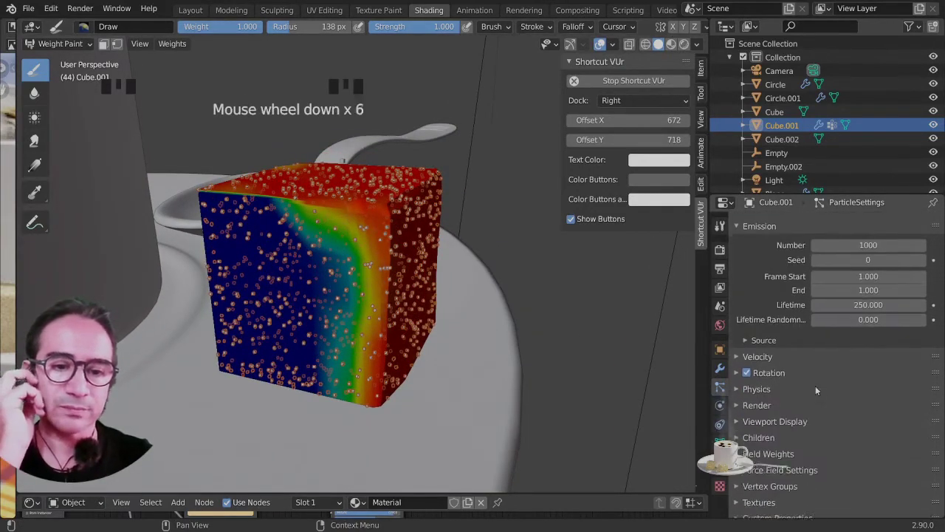
pyautogui.click(768, 478)
pyautogui.scroll(-7, 815, 449)
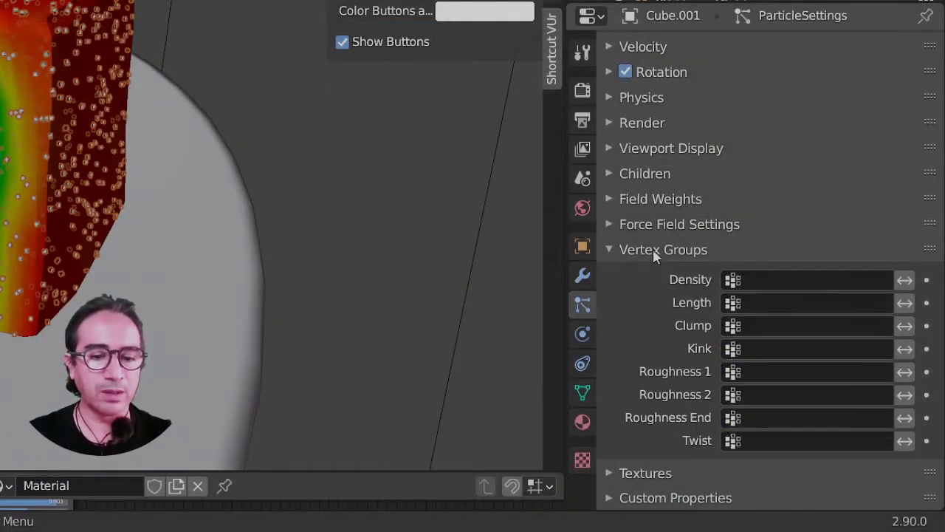
pyautogui.click(652, 249)
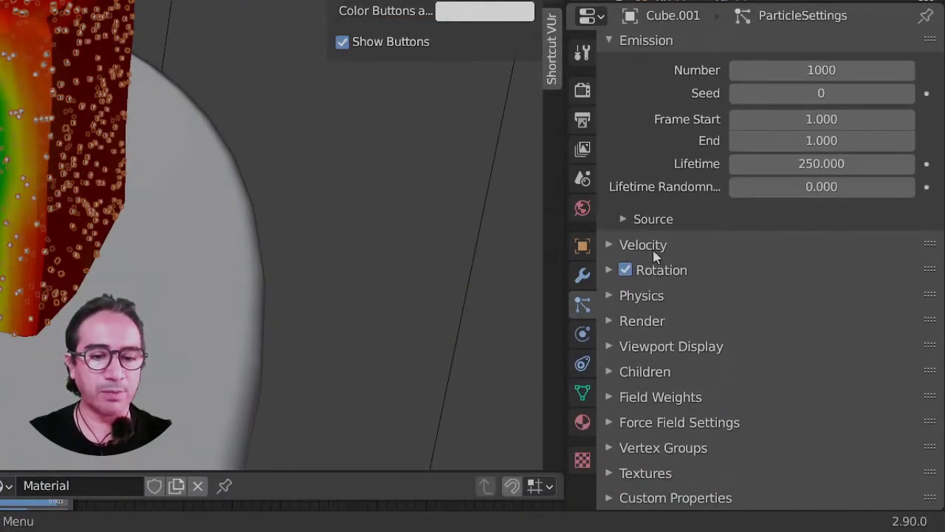
pyautogui.click(674, 399)
pyautogui.scroll(-3, 677, 404)
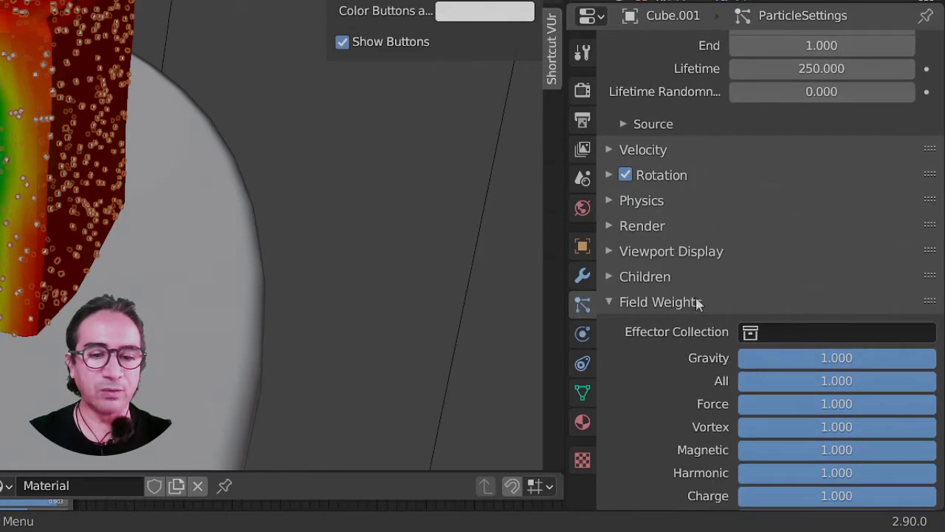
pyautogui.scroll(-2, 694, 318)
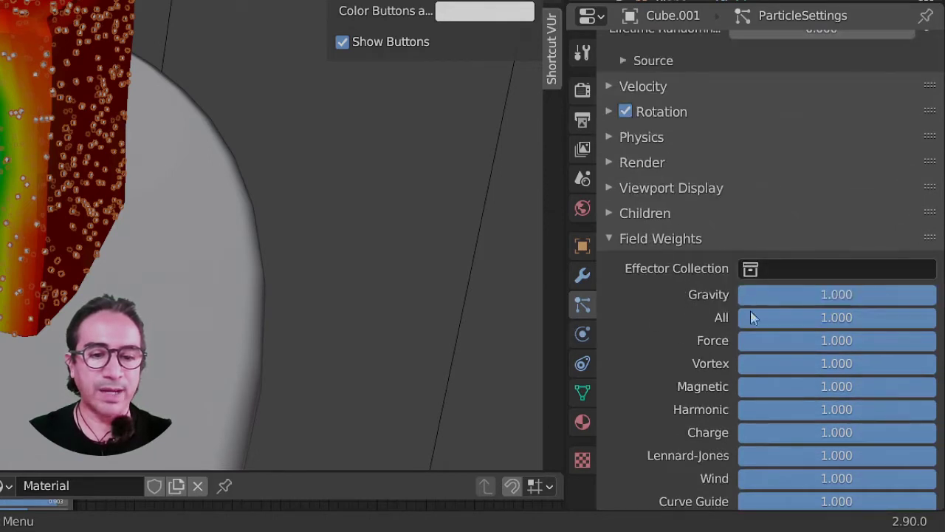
pyautogui.click(654, 240)
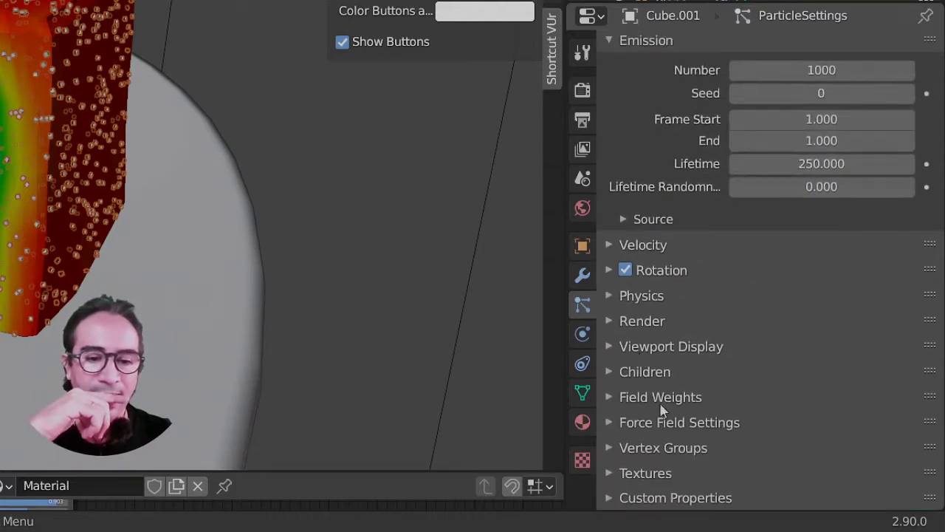
# Assign the painted vertex group "Group" to the Density of the sugar cube's particle system and check the particle distribution
pyautogui.click(642, 451)
pyautogui.scroll(-6, 696, 387)
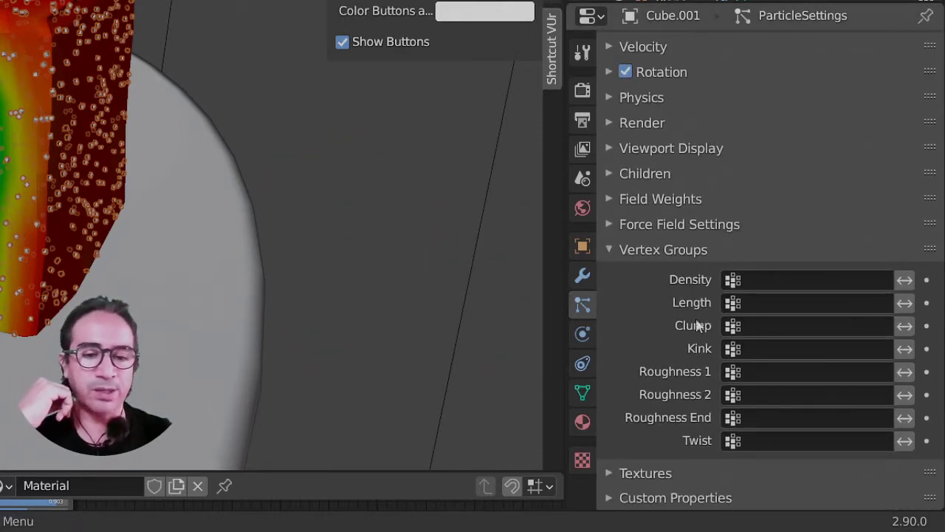
pyautogui.click(734, 283)
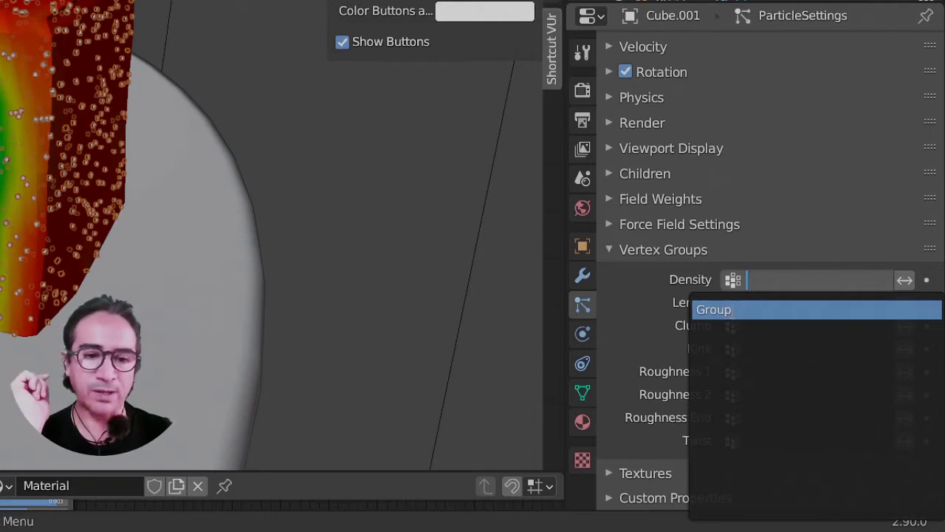
pyautogui.click(727, 310)
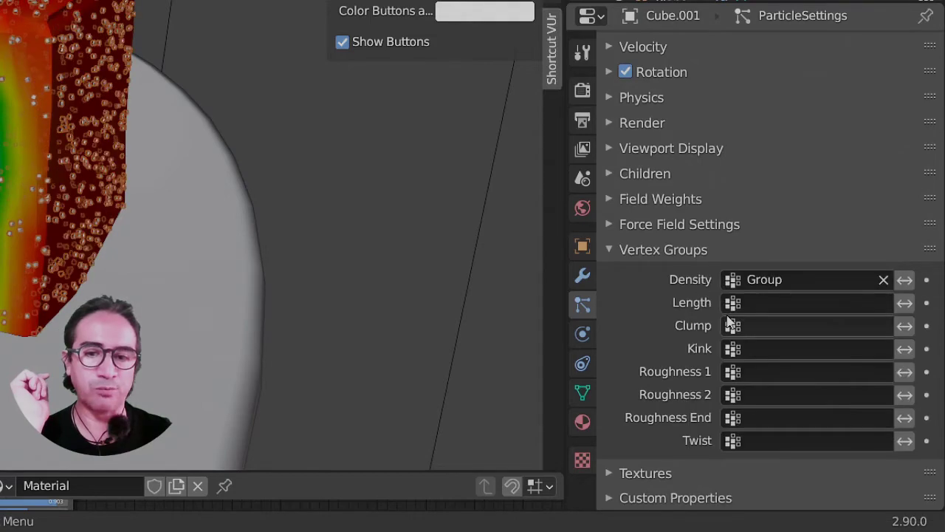
pyautogui.moveTo(439, 316)
pyautogui.mouseDown(button='middle')
pyautogui.moveTo(298, 277)
pyautogui.moveTo(175, 270)
pyautogui.moveTo(221, 244)
pyautogui.moveTo(317, 269)
pyautogui.mouseUp(button='middle')
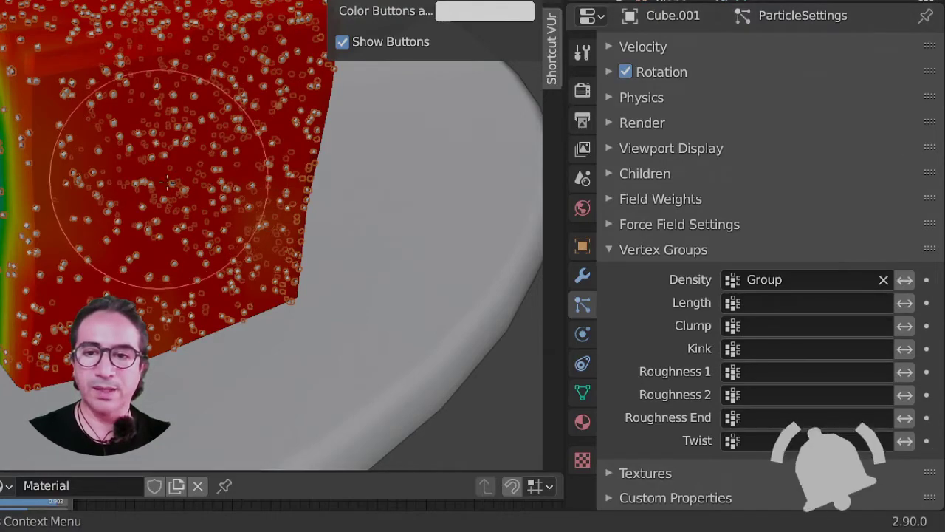
# Switch the sugar cube from Weight Paint back to Object Mode
pyautogui.scroll(-2, 168, 183)
pyautogui.scroll(-4, 178, 226)
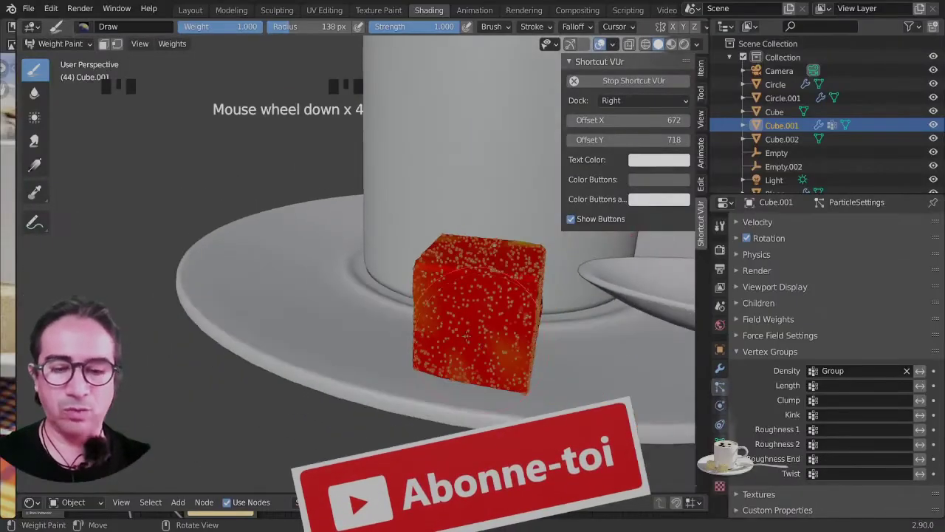
pyautogui.scroll(4, 467, 336)
pyautogui.moveTo(467, 336)
pyautogui.keyDown('shift'); pyautogui.mouseDown(button='middle')
pyautogui.moveTo(222, 199)
pyautogui.moveTo(352, 158)
pyautogui.moveTo(313, 215)
pyautogui.moveTo(337, 353)
pyautogui.moveTo(263, 247)
pyautogui.moveTo(290, 219)
pyautogui.moveTo(152, 317)
pyautogui.moveTo(133, 280)
pyautogui.mouseUp(button='middle'); pyautogui.keyUp('shift')
pyautogui.scroll(-3, 336, 177)
pyautogui.click(76, 46)
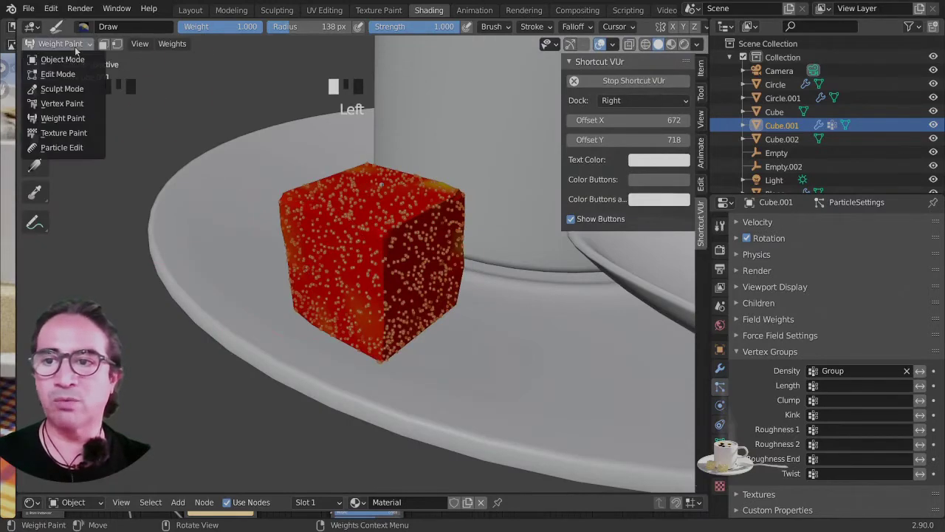
pyautogui.click(77, 59)
# Set the particle emission Number of the sugar cube to 1500
pyautogui.moveTo(496, 284)
pyautogui.mouseDown(button='middle')
pyautogui.moveTo(393, 307)
pyautogui.moveTo(431, 265)
pyautogui.moveTo(425, 439)
pyautogui.moveTo(439, 302)
pyautogui.mouseUp(button='middle')
pyautogui.scroll(4, 438, 301)
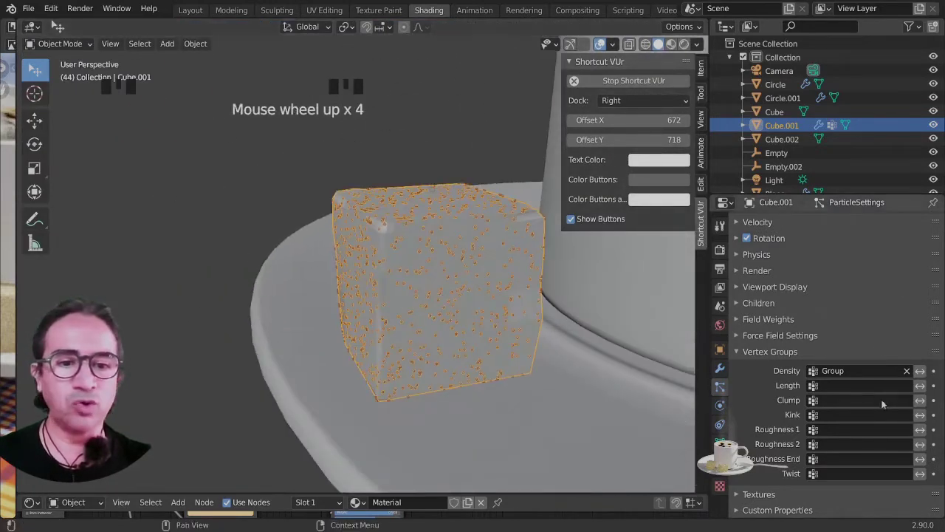
pyautogui.scroll(9, 781, 288)
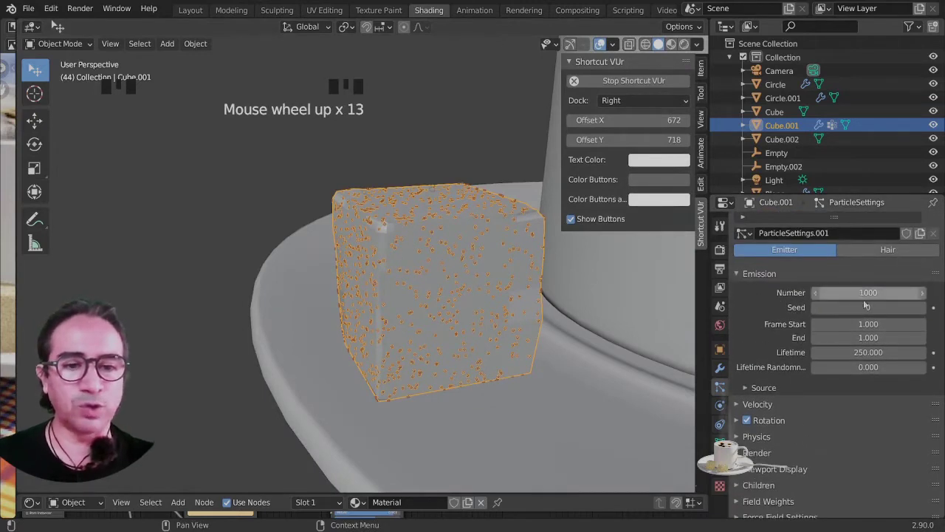
pyautogui.click(866, 293)
pyautogui.write('1500')
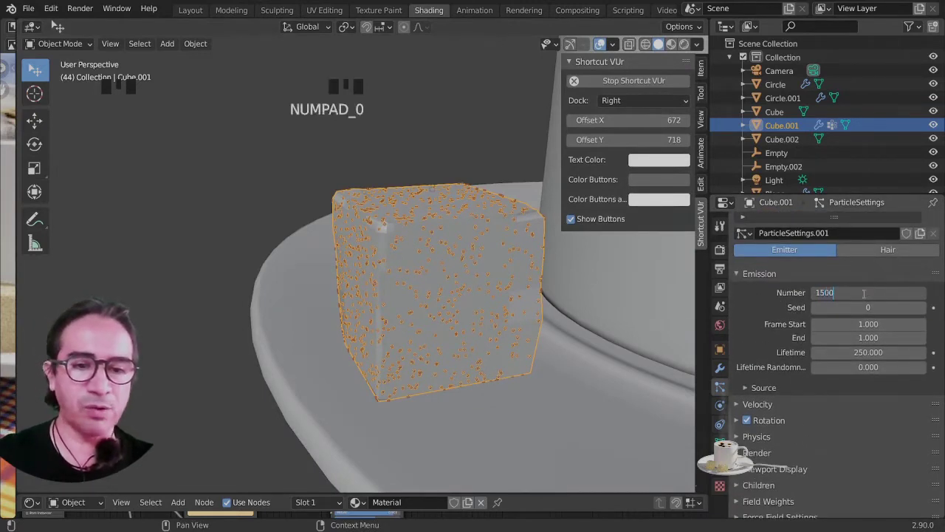
pyautogui.press('Return')
pyautogui.scroll(-1, 563, 330)
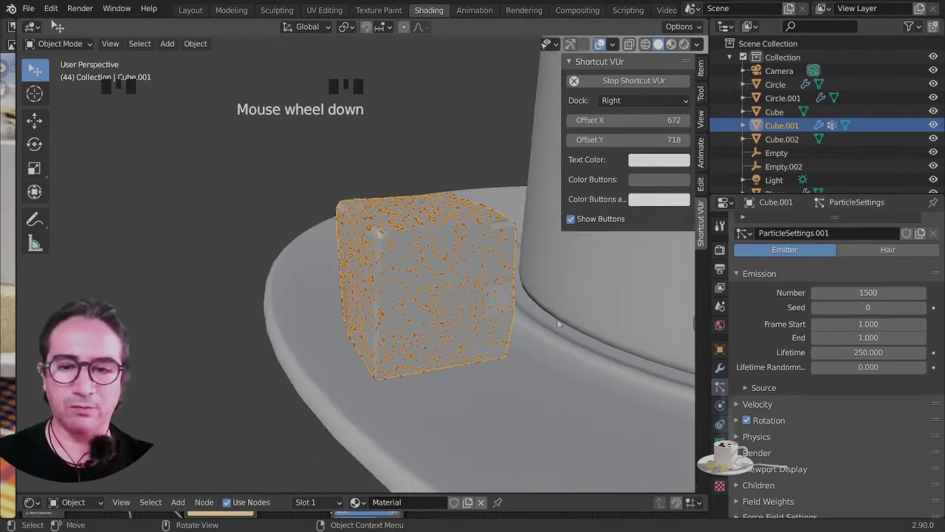
# Examine the sugar cube's grains up close in Material Preview and Rendered shading, with the cube deselected
pyautogui.click(671, 44)
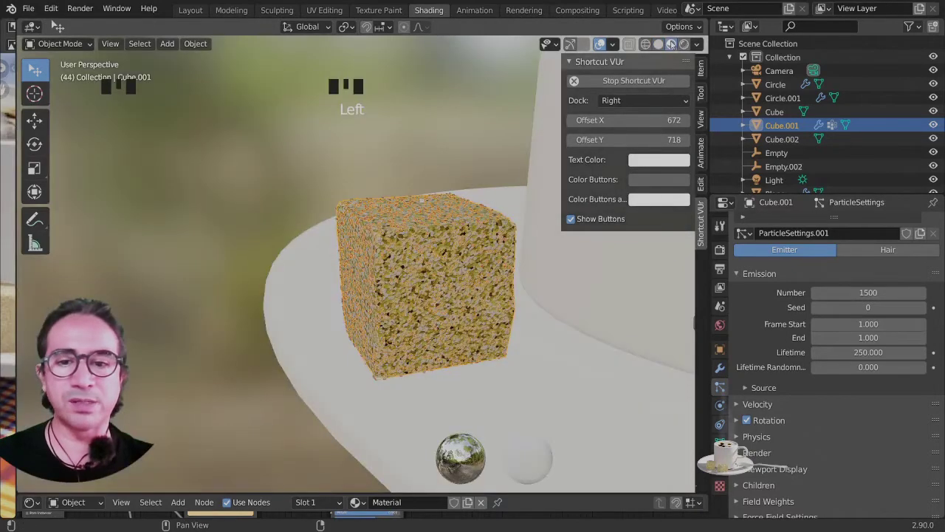
pyautogui.scroll(2, 365, 350)
pyautogui.moveTo(365, 350)
pyautogui.mouseDown(button='middle')
pyautogui.moveTo(458, 346)
pyautogui.moveTo(474, 358)
pyautogui.mouseUp(button='middle')
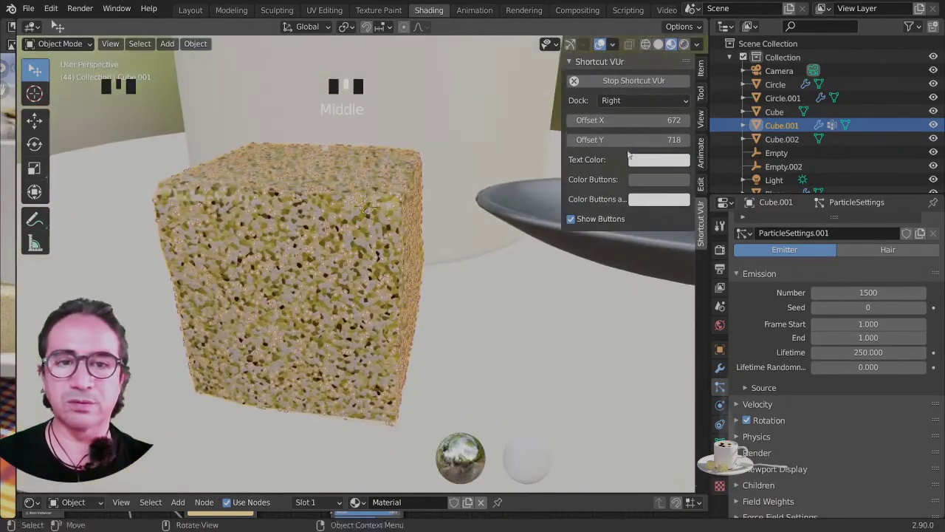
pyautogui.click(684, 43)
pyautogui.scroll(-5, 530, 329)
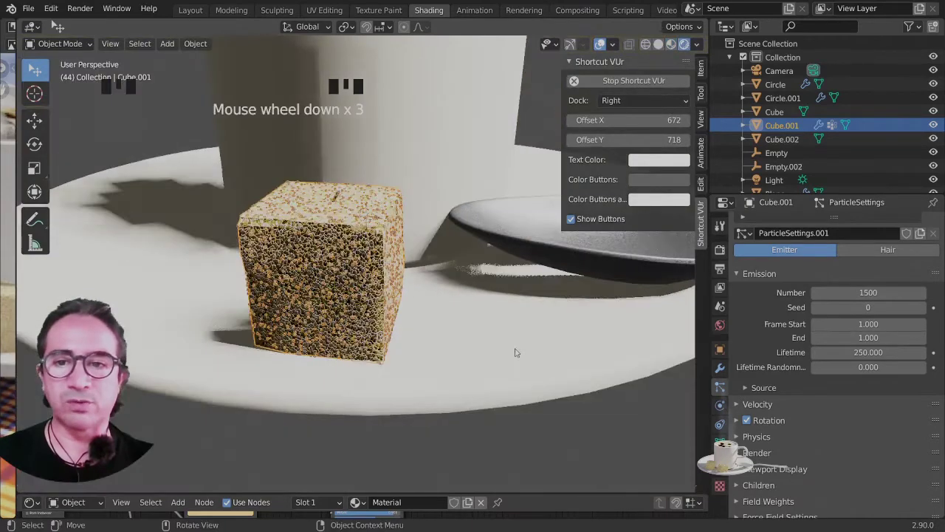
pyautogui.moveTo(530, 329); pyautogui.dragTo(532, 255, button='middle')
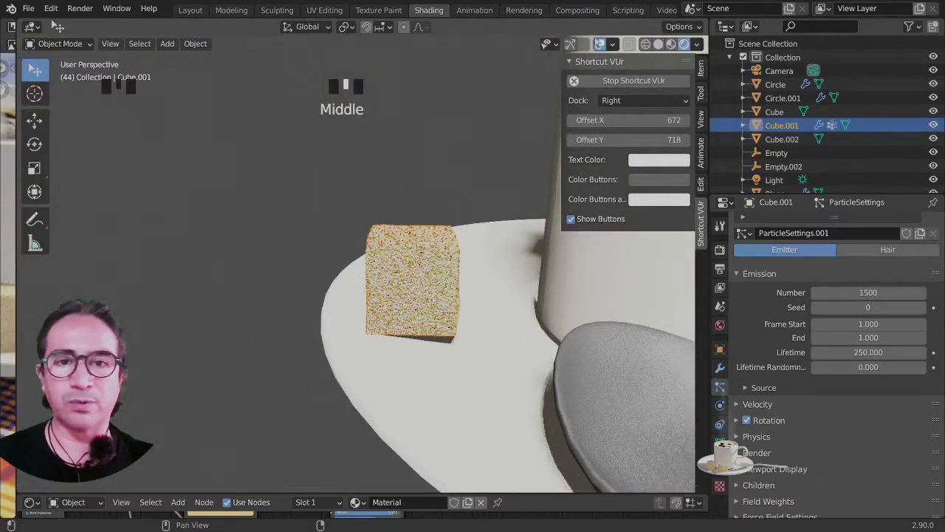
pyautogui.click(468, 401)
pyautogui.scroll(2, 468, 401)
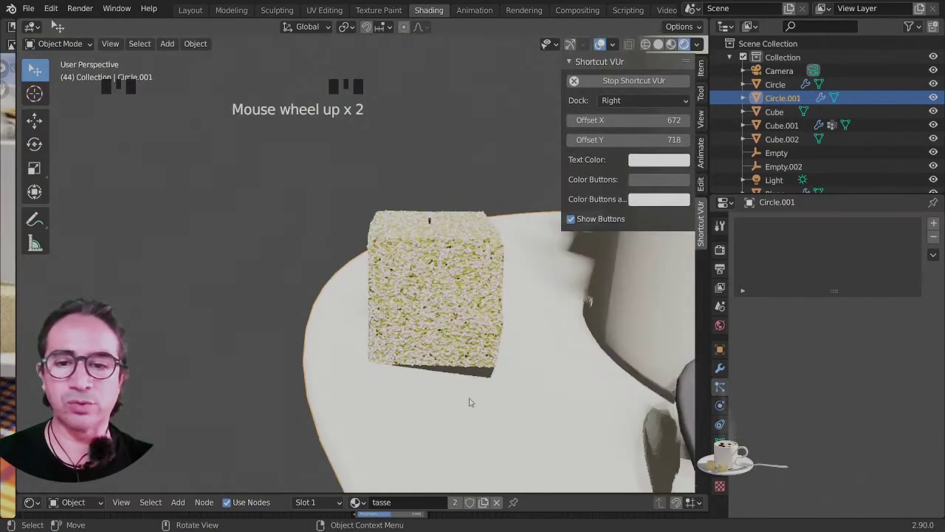
pyautogui.scroll(-3, 431, 337)
pyautogui.scroll(3, 430, 338)
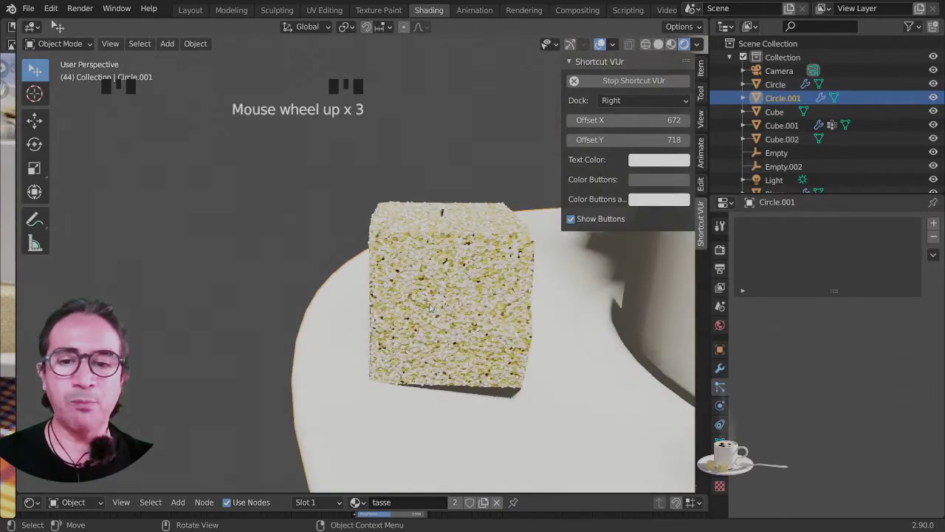
pyautogui.scroll(2, 430, 307)
pyautogui.keyDown('shift'); pyautogui.moveTo(429, 307); pyautogui.dragTo(260, 277, button='middle'); pyautogui.keyUp('shift')
pyautogui.scroll(2, 259, 277)
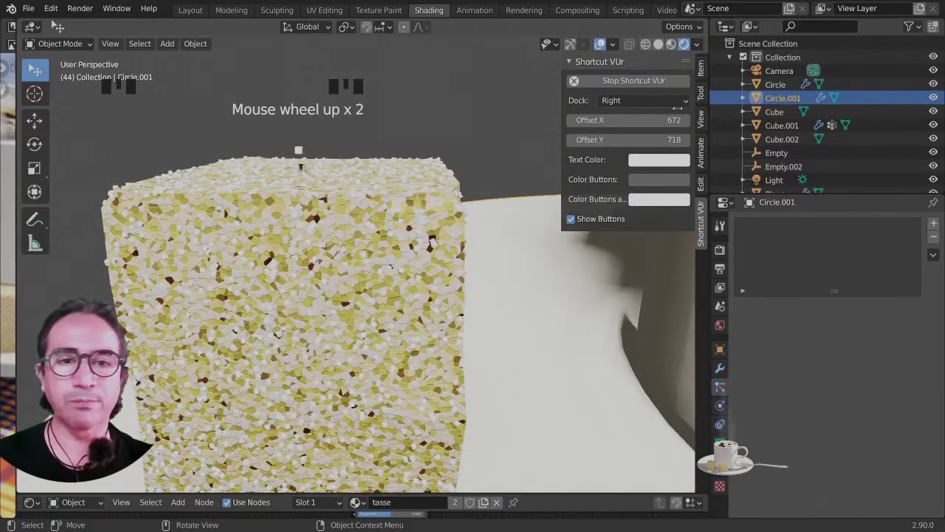
# Return the viewport to Material Preview shading and select the tiny grain cube Cube.002 above the sugar cube
pyautogui.click(671, 43)
pyautogui.scroll(4, 350, 257)
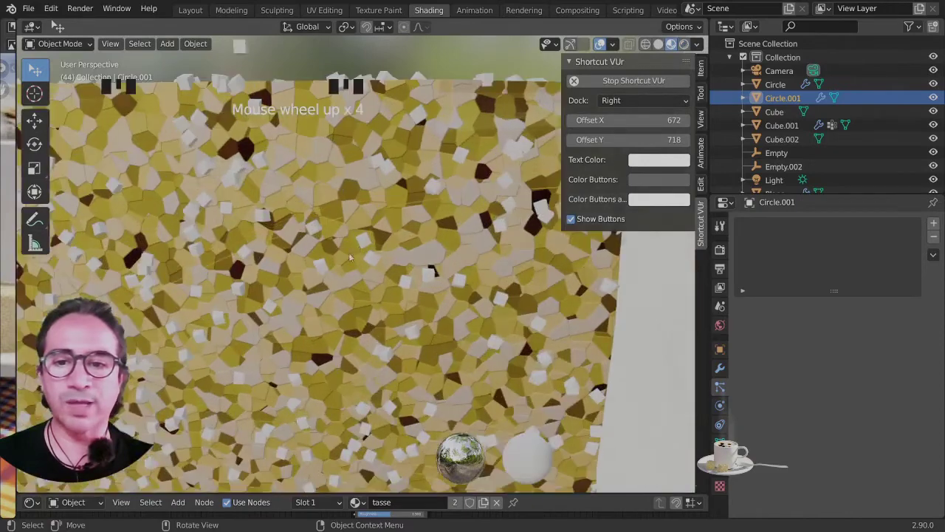
pyautogui.scroll(-2, 277, 153)
pyautogui.click(278, 118)
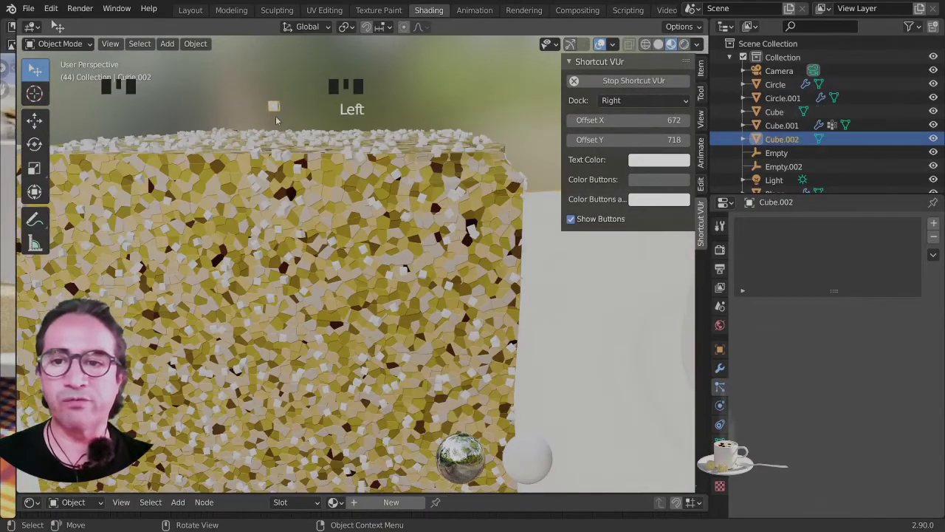
pyautogui.moveTo(260, 177); pyautogui.dragTo(281, 153, button='middle')
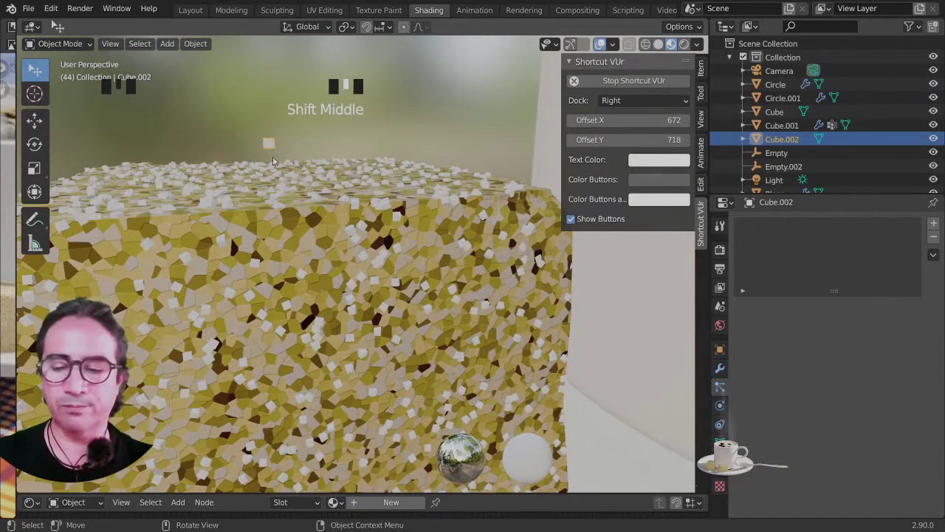
pyautogui.press('g')
pyautogui.rightClick(272, 153)
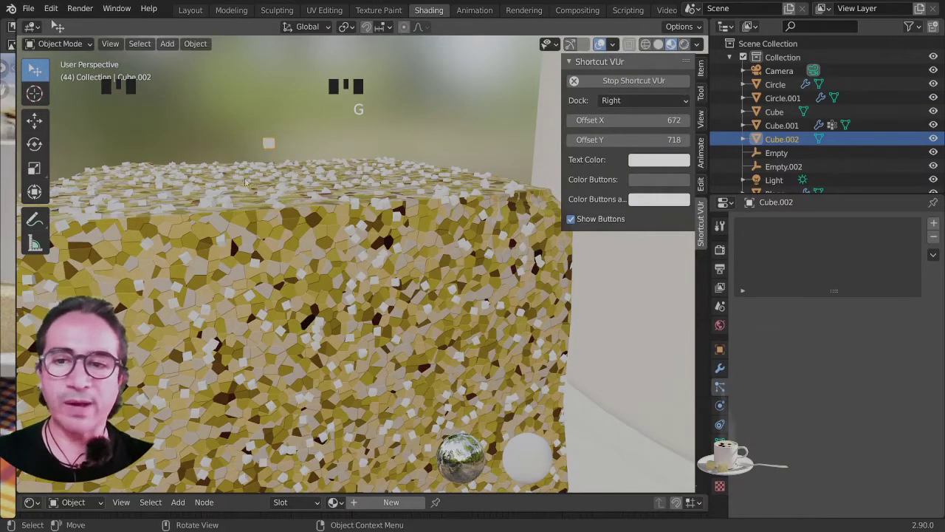
# Enlarge the shader editor to about half the height of the area it shares with the 3D viewport
pyautogui.hotkey('ctrl', 'space')
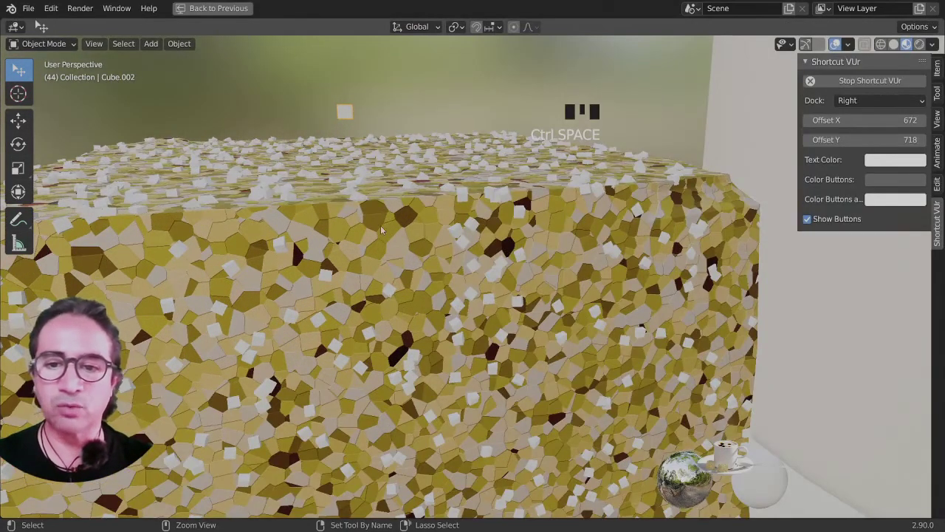
pyautogui.hotkey('ctrl', 'space')
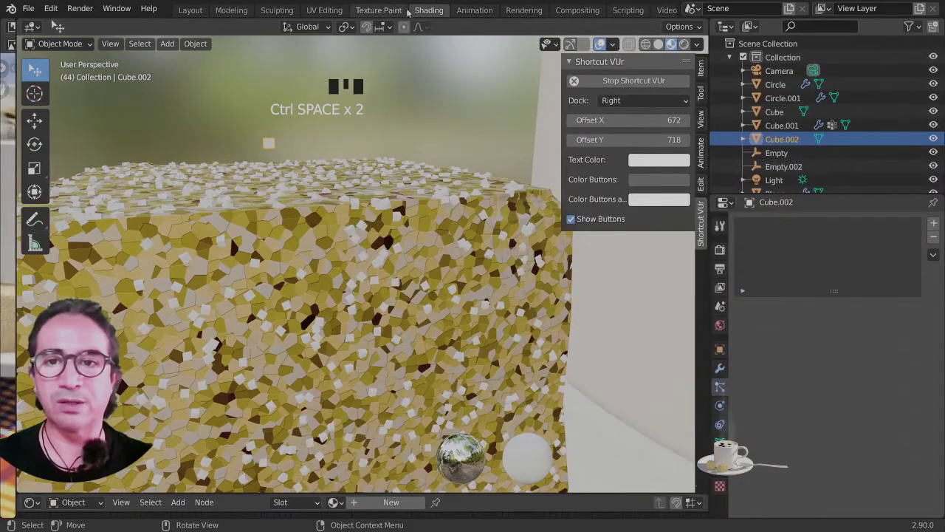
pyautogui.moveTo(410, 492); pyautogui.dragTo(410, 270)
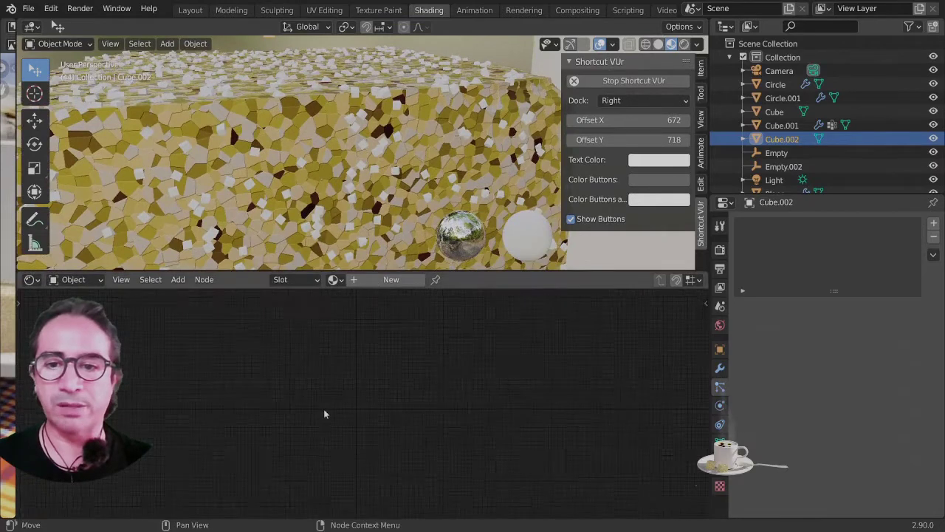
pyautogui.click(384, 280)
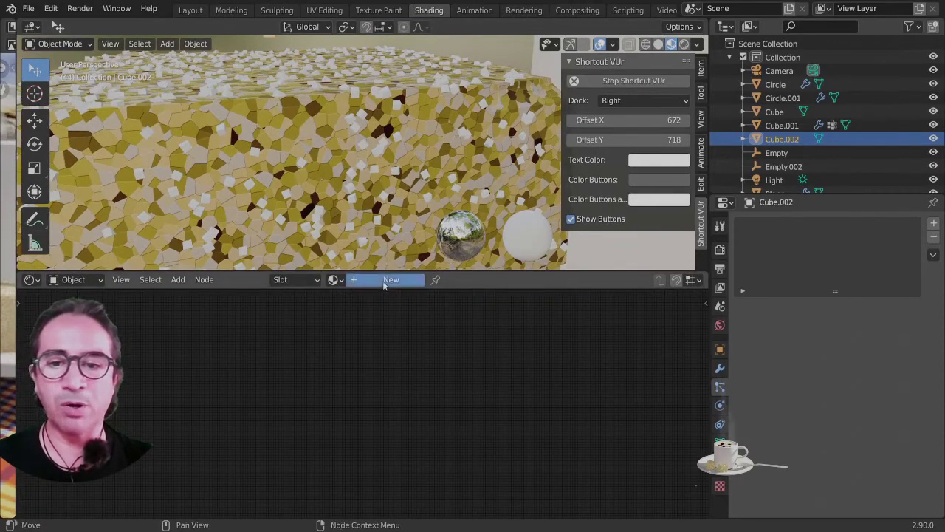
pyautogui.click(357, 280)
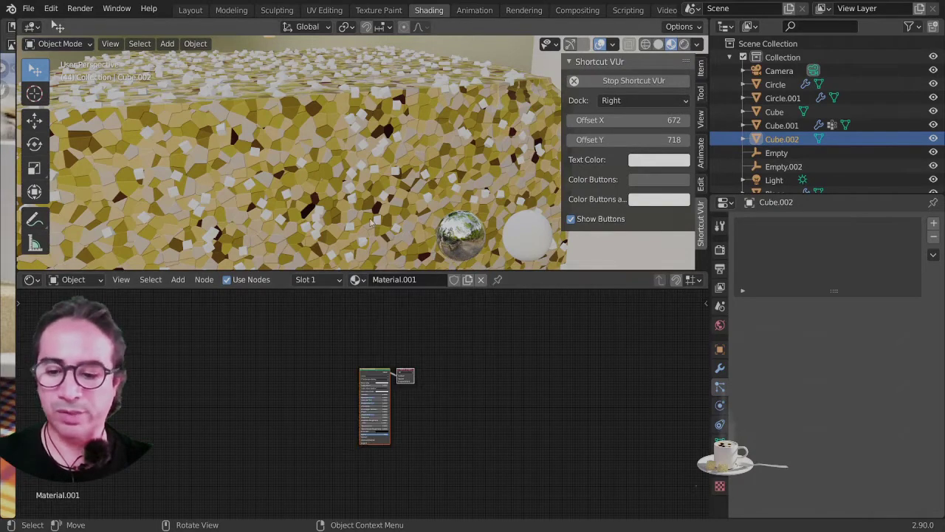
pyautogui.hotkey('ctrl', 'z')
pyautogui.click(333, 279)
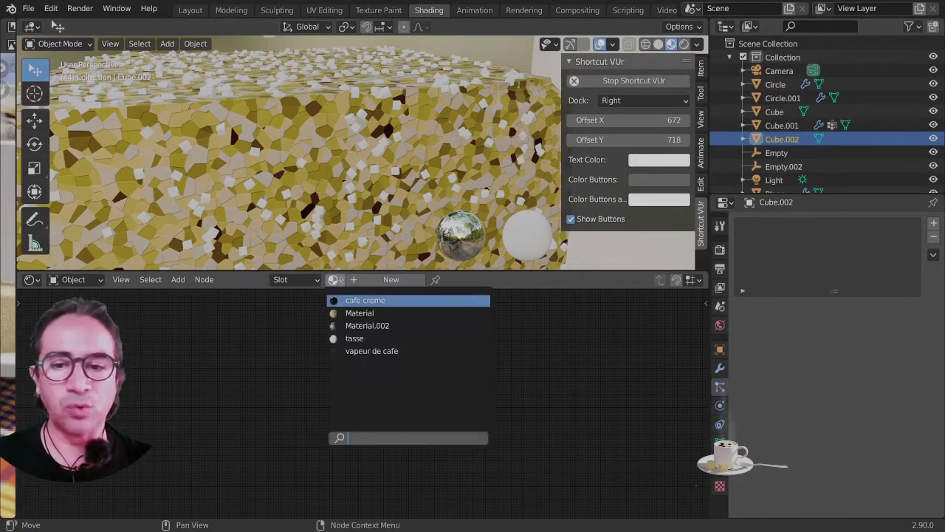
pyautogui.press('Down')
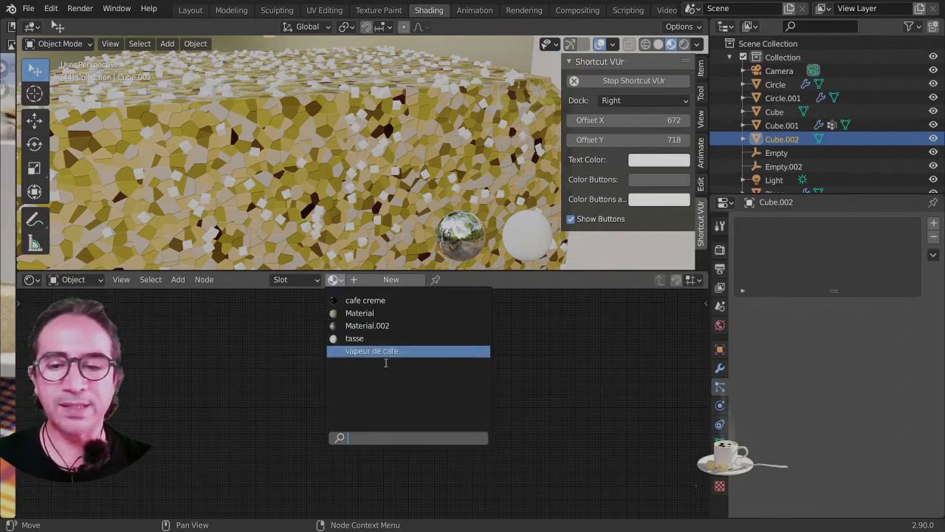
# Rename the material of the large sugar cube Cube.001 to "sucre"
pyautogui.click(307, 134)
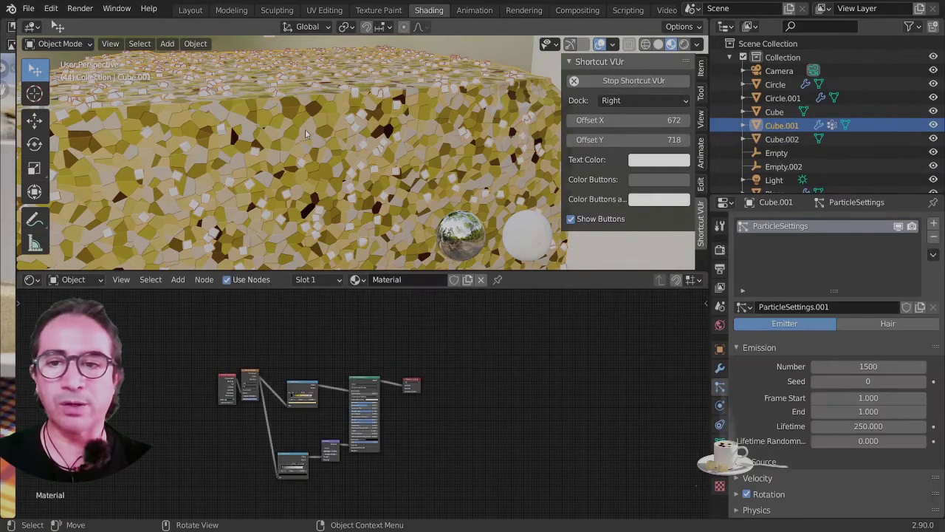
pyautogui.scroll(1, 384, 323)
pyautogui.click(386, 279)
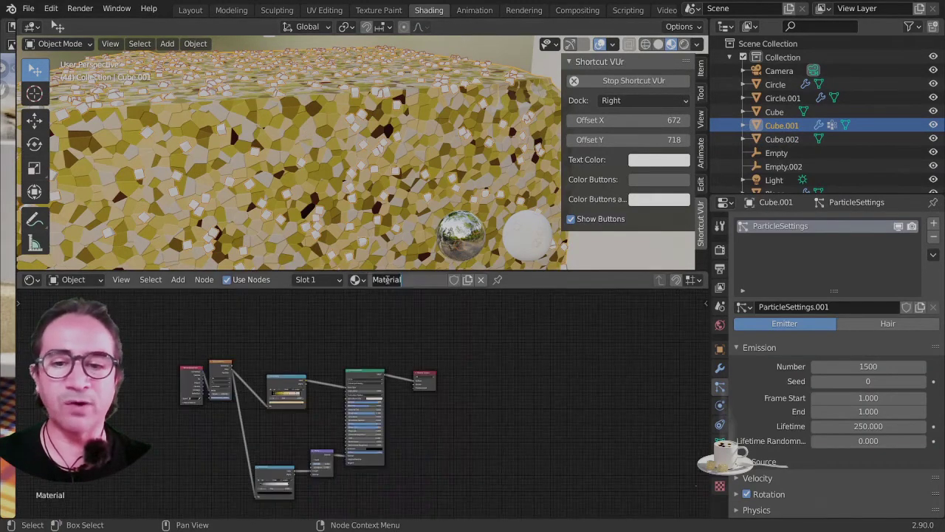
pyautogui.write('sucre')
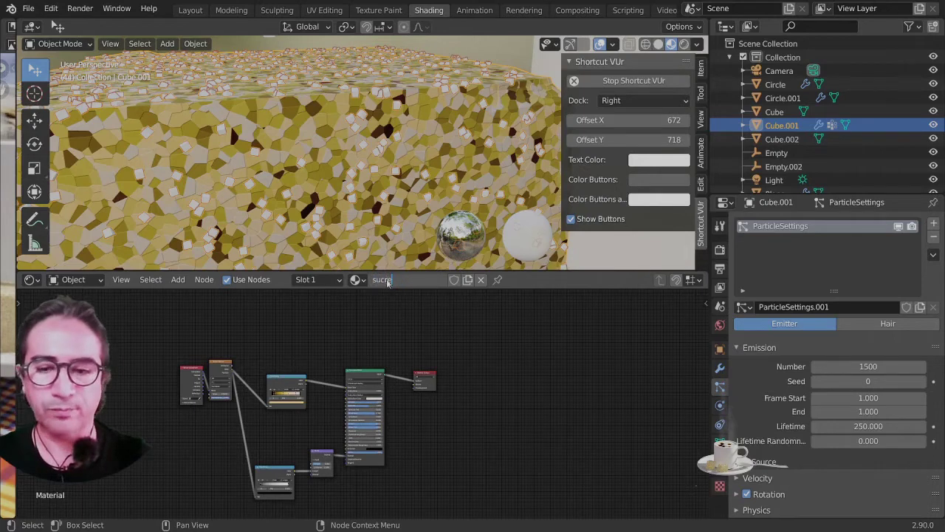
pyautogui.press('Return')
# Assign the existing "sucre" material to the tiny grain cube Cube.002 and check the grains on the sugar cube
pyautogui.moveTo(380, 187); pyautogui.dragTo(308, 106, button='middle')
pyautogui.click(283, 55)
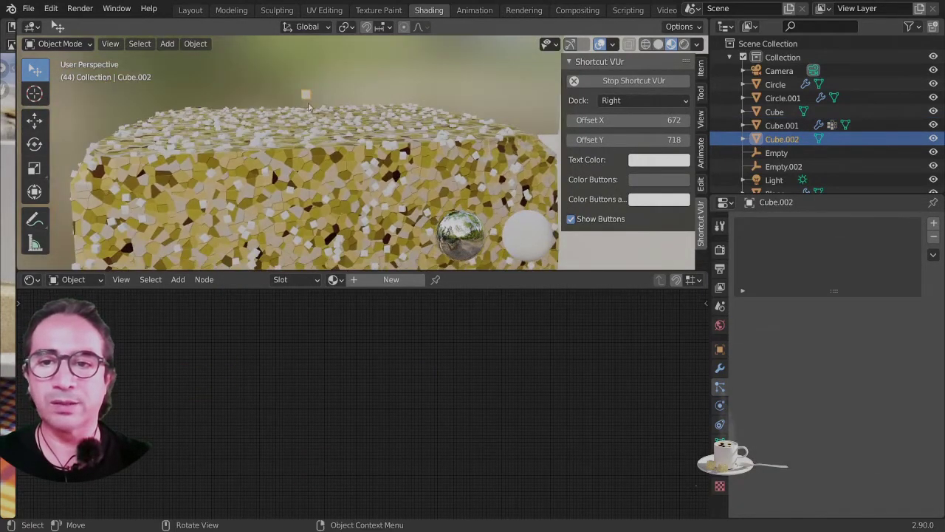
pyautogui.click(333, 279)
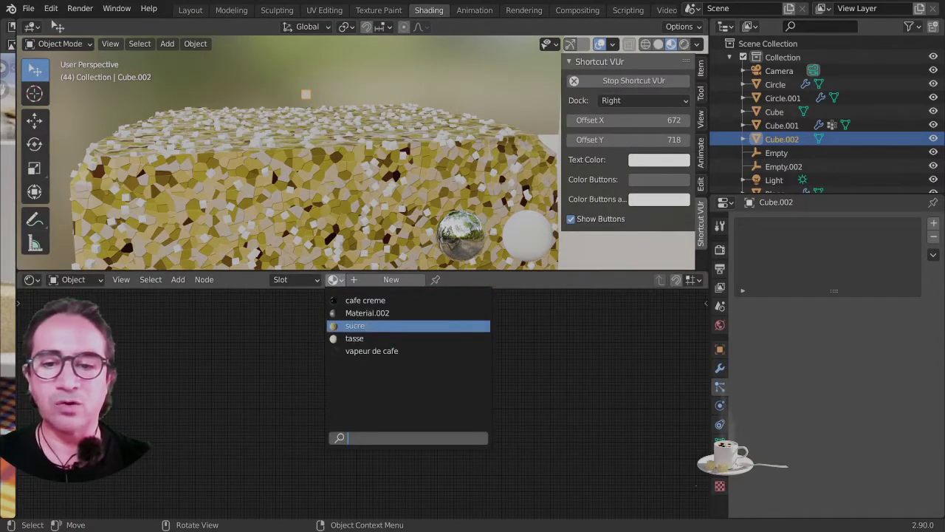
pyautogui.click(363, 326)
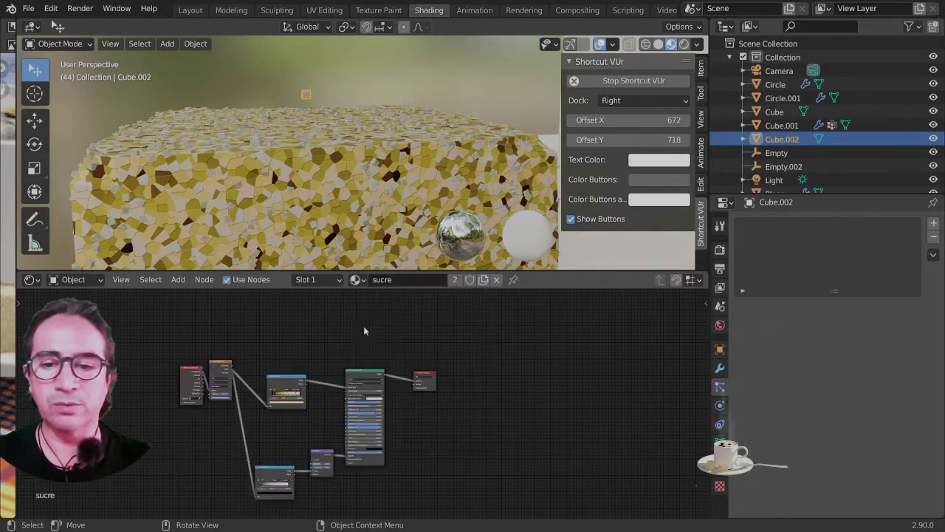
pyautogui.scroll(3, 362, 369)
pyautogui.moveTo(367, 161); pyautogui.dragTo(313, 210, button='middle')
pyautogui.scroll(-3, 357, 196)
pyautogui.scroll(8, 355, 376)
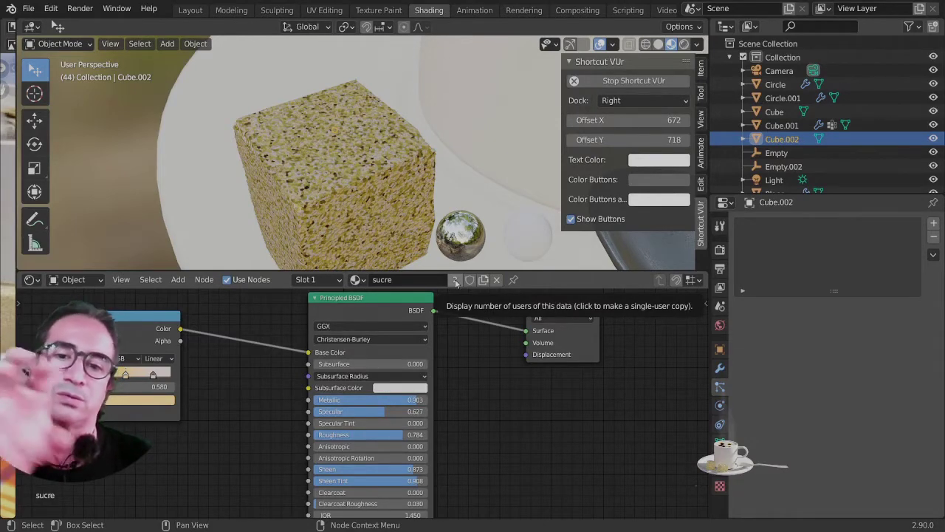
# Make the grain cube's "sucre" material a single-user copy and rename it "sucre.grain"
pyautogui.click(456, 280)
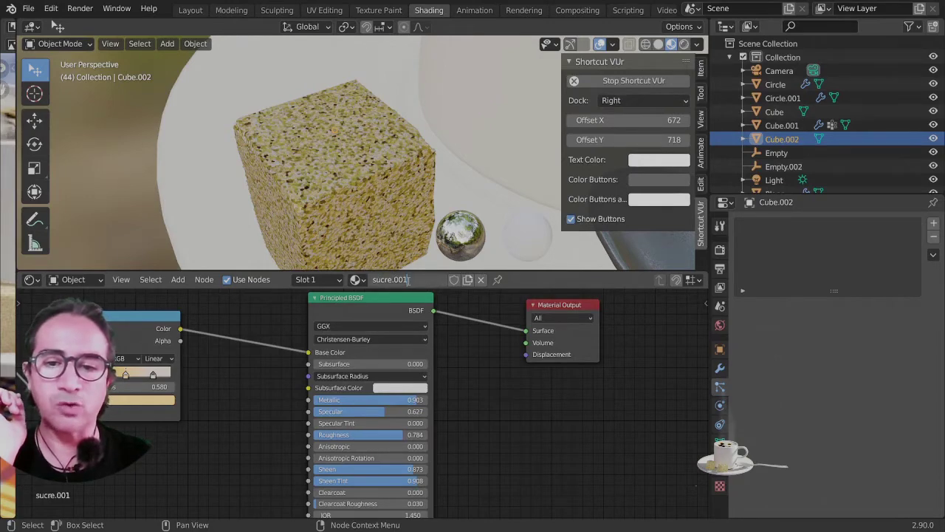
pyautogui.moveTo(394, 279); pyautogui.dragTo(426, 279)
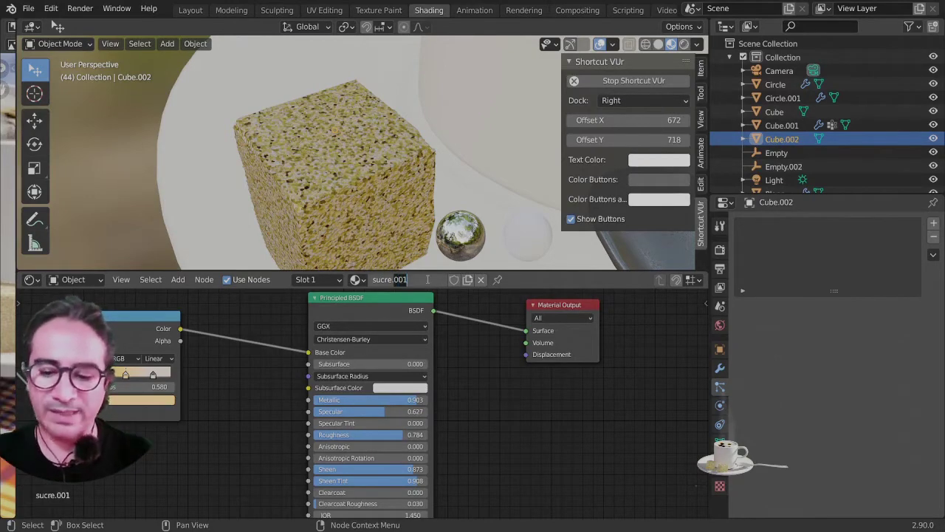
pyautogui.write('grain')
pyautogui.press('Return')
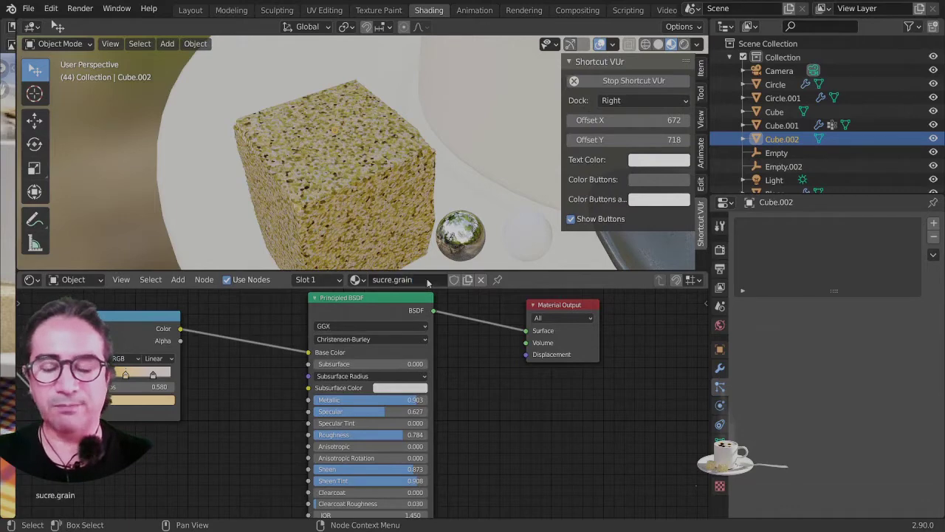
pyautogui.moveTo(232, 421); pyautogui.dragTo(404, 405, button='middle')
pyautogui.scroll(-3, 404, 406)
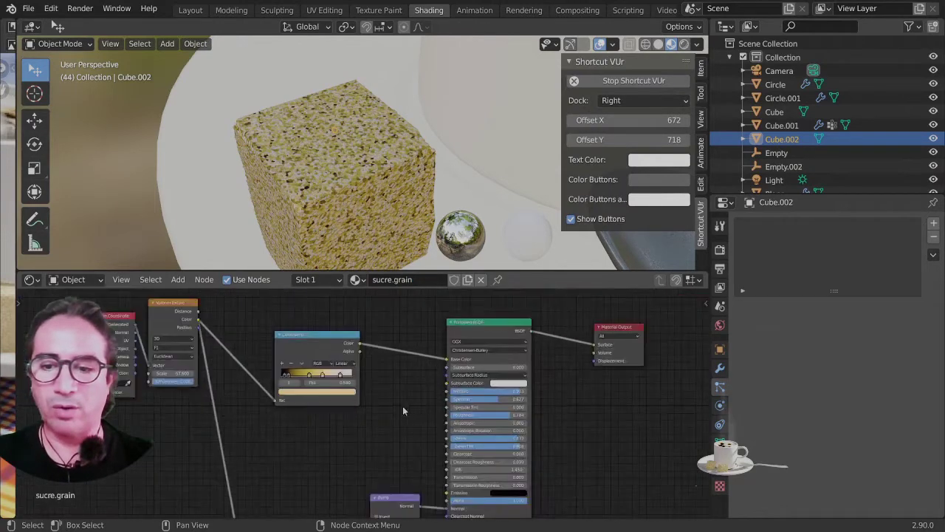
# Delete the two darkest stops, black and dark red, from the ColorRamp of the "sucre.grain" material
pyautogui.scroll(5, 302, 394)
pyautogui.scroll(8, 376, 155)
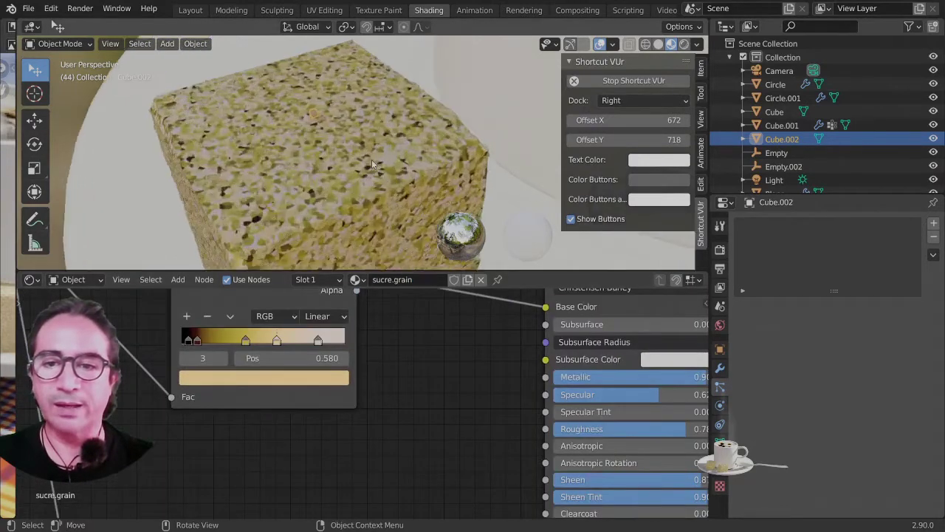
pyautogui.moveTo(207, 369); pyautogui.dragTo(268, 395, button='middle')
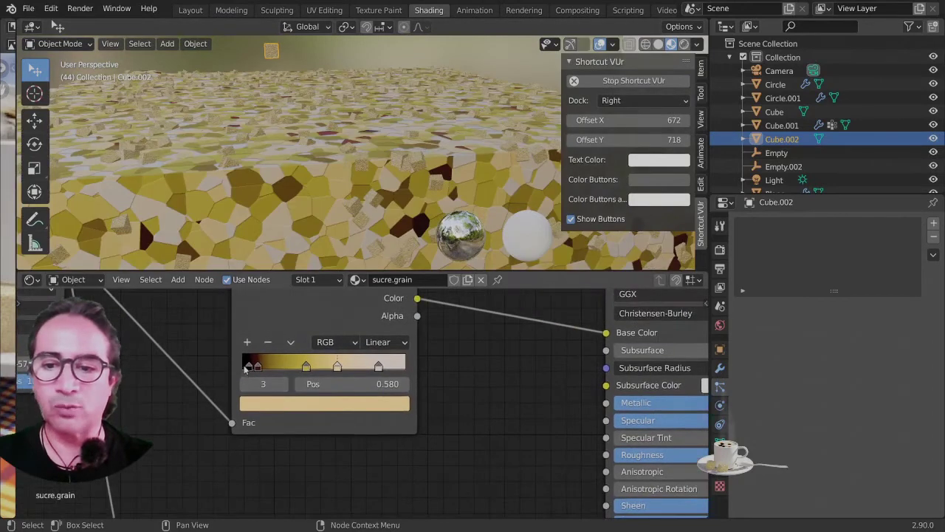
pyautogui.click(249, 365)
pyautogui.click(268, 343)
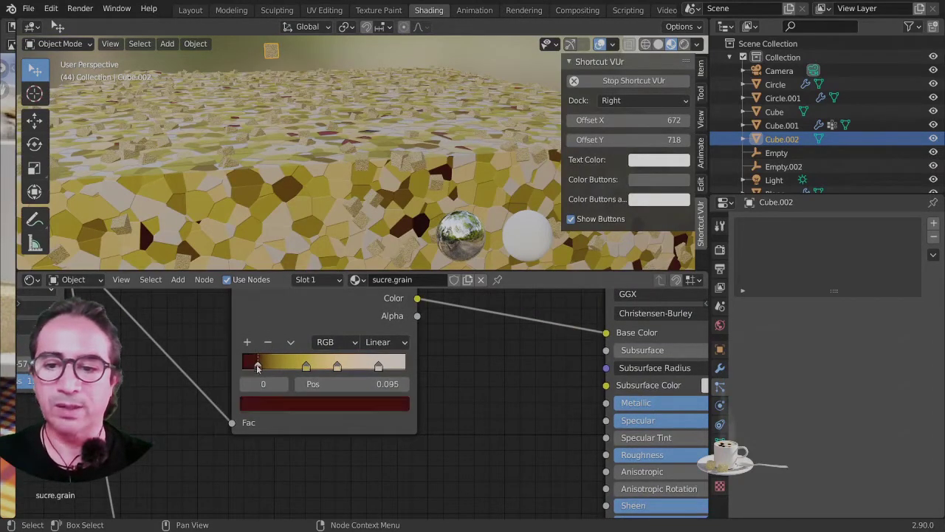
pyautogui.click(268, 343)
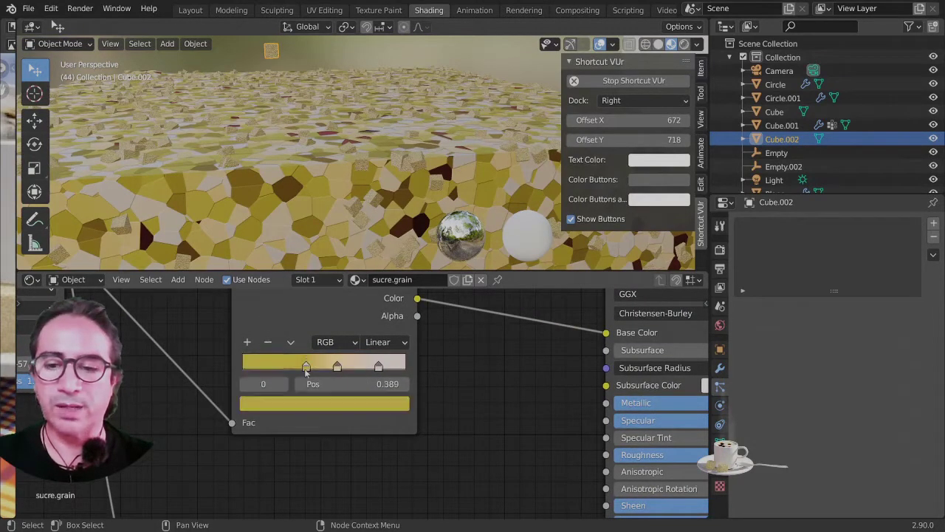
# Shift the grain ColorRamp's three remaining stops towards the start, with the middle one at 0.343 and the palest at 0.525
pyautogui.moveTo(306, 365); pyautogui.dragTo(251, 365)
pyautogui.moveTo(336, 367); pyautogui.dragTo(311, 367)
pyautogui.click(390, 341)
pyautogui.scroll(-3, 354, 157)
pyautogui.scroll(-3, 353, 157)
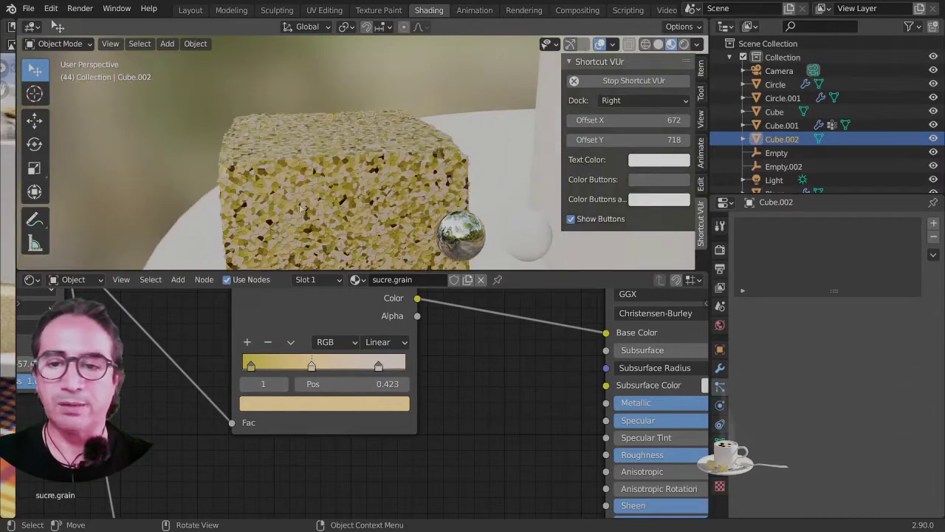
pyautogui.moveTo(354, 156); pyautogui.dragTo(364, 90, button='middle')
pyautogui.moveTo(379, 371); pyautogui.dragTo(241, 367)
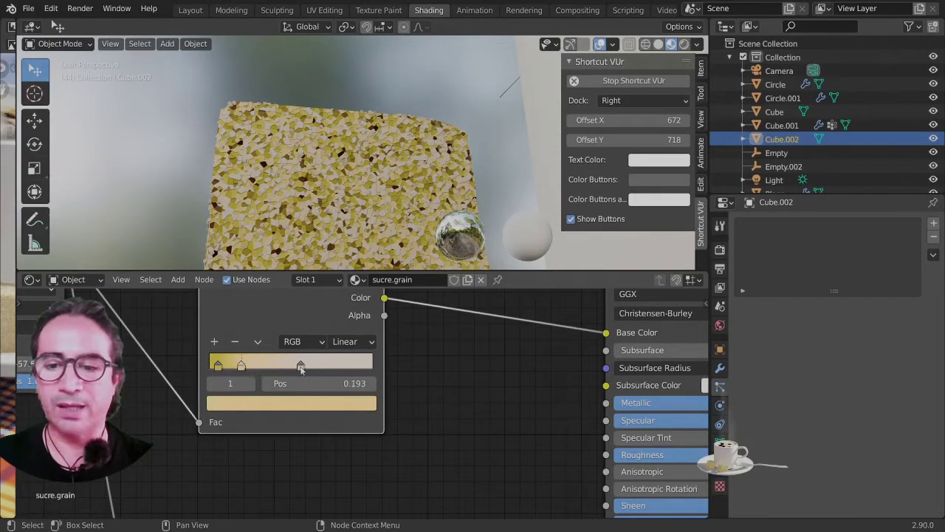
pyautogui.moveTo(300, 369); pyautogui.dragTo(266, 369)
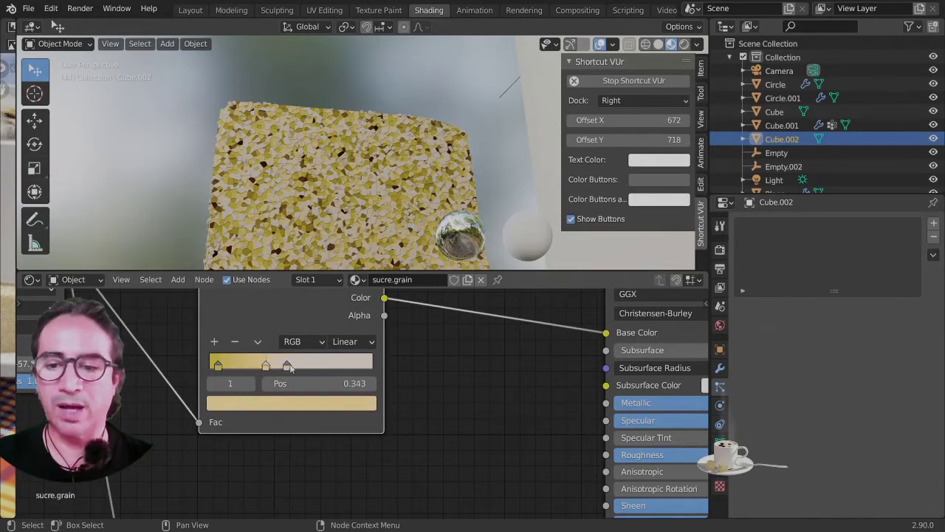
# Change the palest ColorRamp stop of the grain material to a slightly more yellowish cream
pyautogui.click(214, 406)
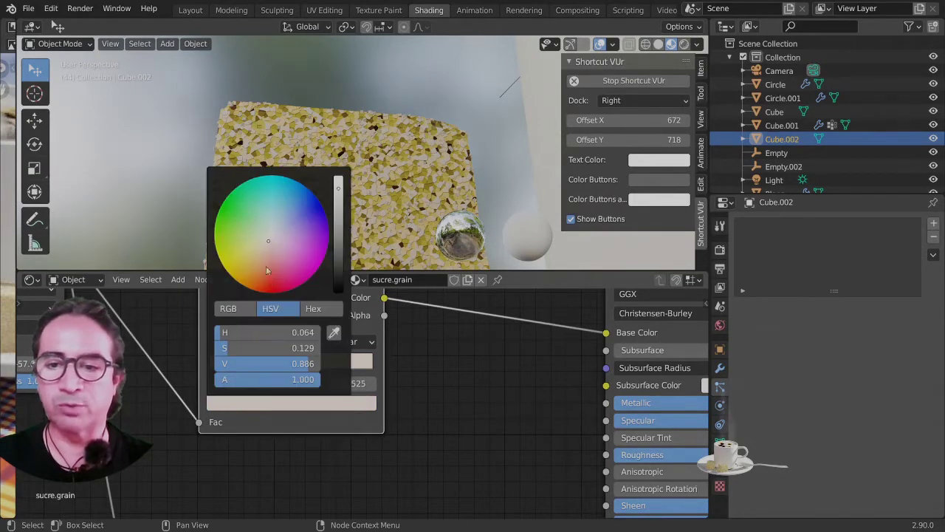
pyautogui.click(259, 245)
pyautogui.moveTo(259, 244); pyautogui.dragTo(263, 247)
pyautogui.moveTo(310, 141); pyautogui.dragTo(325, 229, button='middle')
# Set the grain material's Principled BSDF to Sheen Tint 0.413, Sheen 0.164 and Roughness 0.253
pyautogui.scroll(-10, 317, 378)
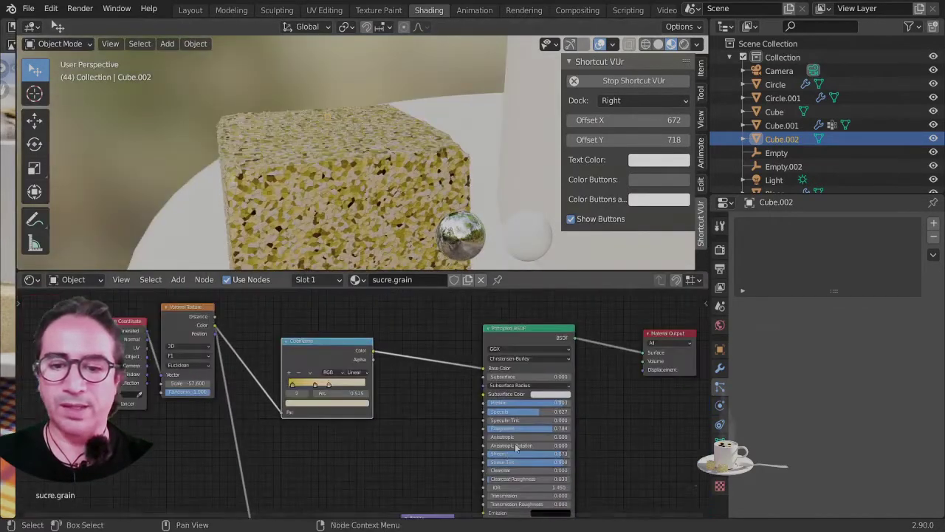
pyautogui.moveTo(507, 439); pyautogui.dragTo(443, 384, button='middle')
pyautogui.scroll(5, 442, 385)
pyautogui.moveTo(440, 387); pyautogui.dragTo(377, 386, button='middle')
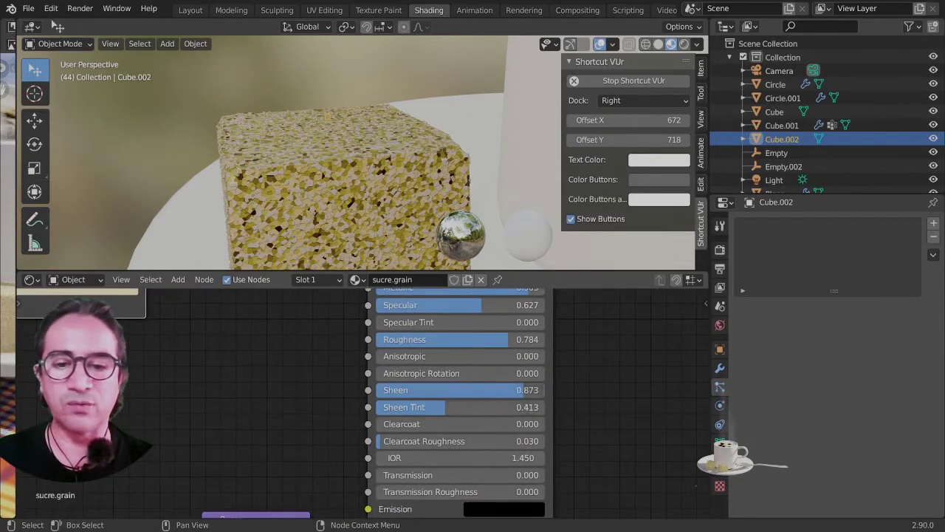
pyautogui.moveTo(414, 390); pyautogui.dragTo(393, 390)
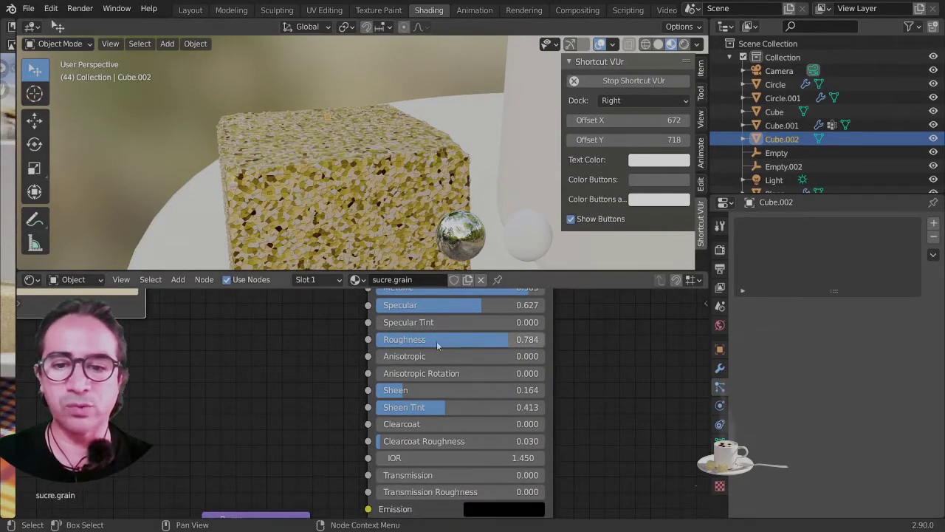
pyautogui.moveTo(423, 375); pyautogui.dragTo(402, 438, button='middle')
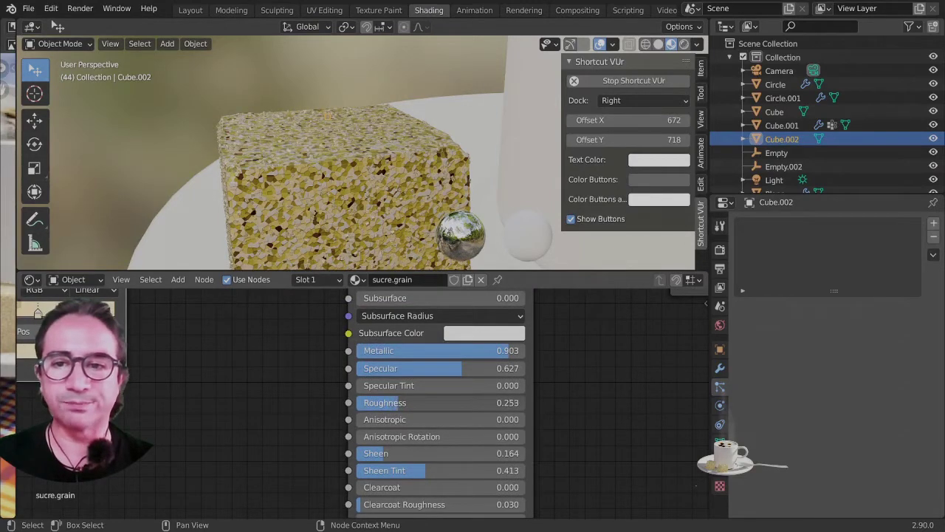
# Examine the sugar cube from a distance and the Texture Coordinate and Voronoi nodes of the "sucre.grain" material
pyautogui.scroll(-4, 365, 181)
pyautogui.moveTo(376, 222); pyautogui.dragTo(367, 192, button='middle')
pyautogui.scroll(-4, 367, 192)
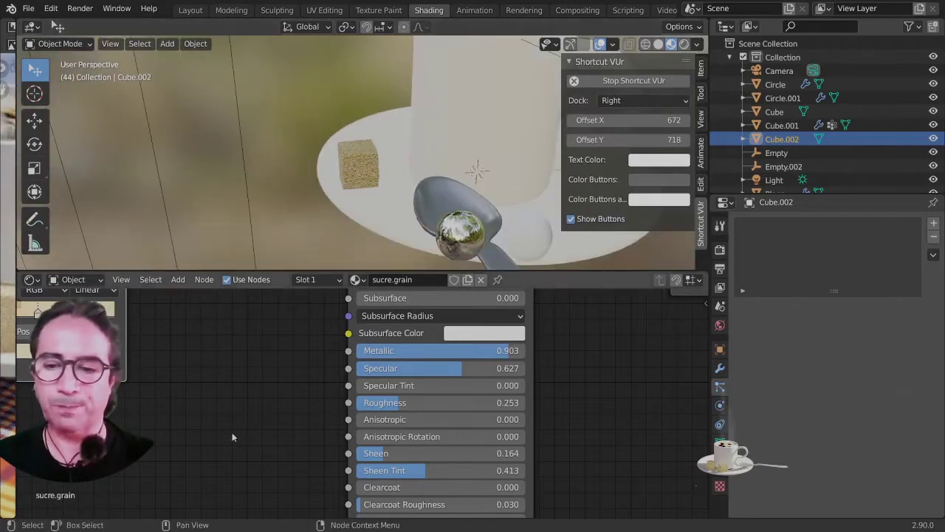
pyautogui.scroll(-7, 223, 419)
pyautogui.moveTo(258, 397); pyautogui.dragTo(378, 460, button='middle')
pyautogui.scroll(1, 259, 410)
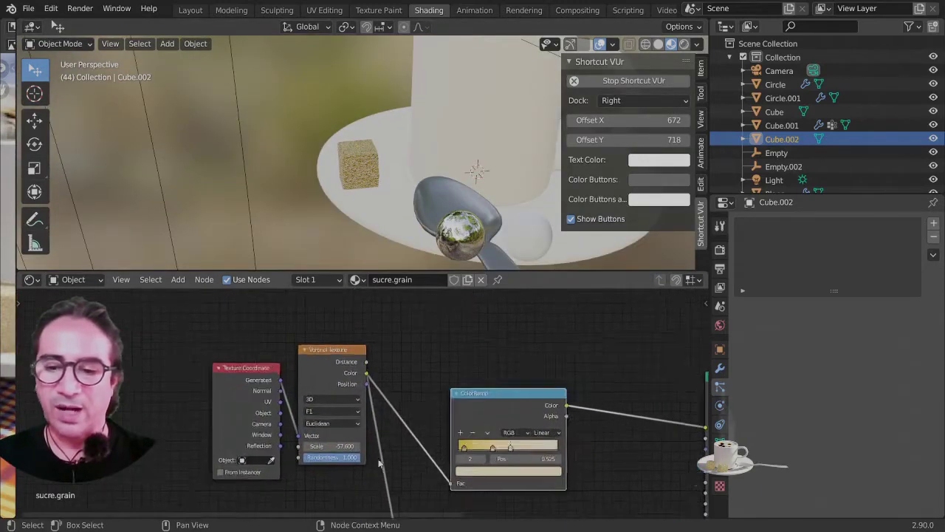
pyautogui.scroll(3, 378, 463)
pyautogui.click(189, 350)
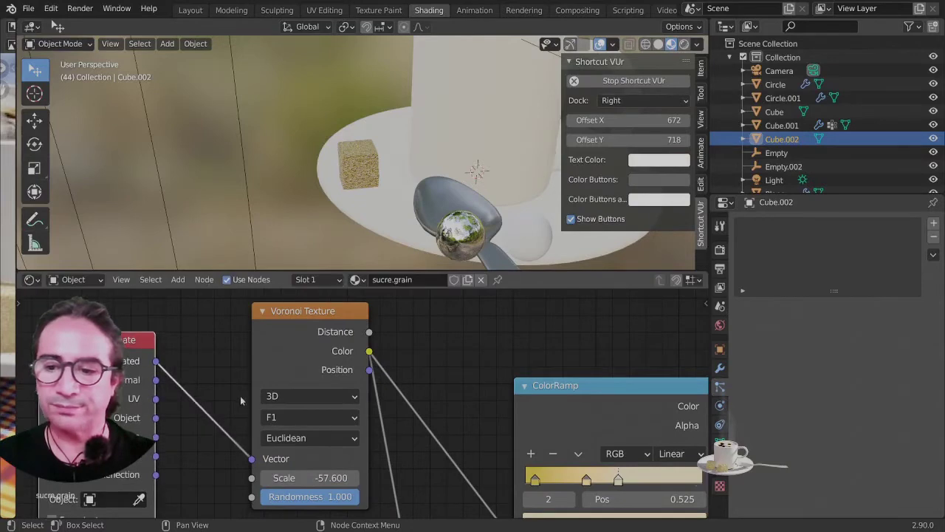
pyautogui.scroll(-1, 240, 395)
pyautogui.scroll(3, 373, 150)
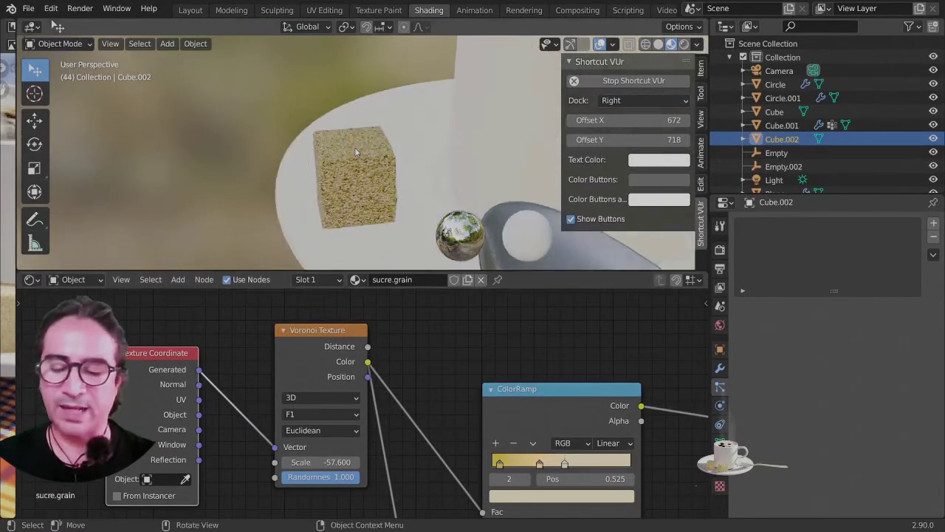
# Select the large sugar cube, hide the viewport overlays and show it close up in rendered shading in a maximised 3D view
pyautogui.click(356, 172)
pyautogui.click(599, 44)
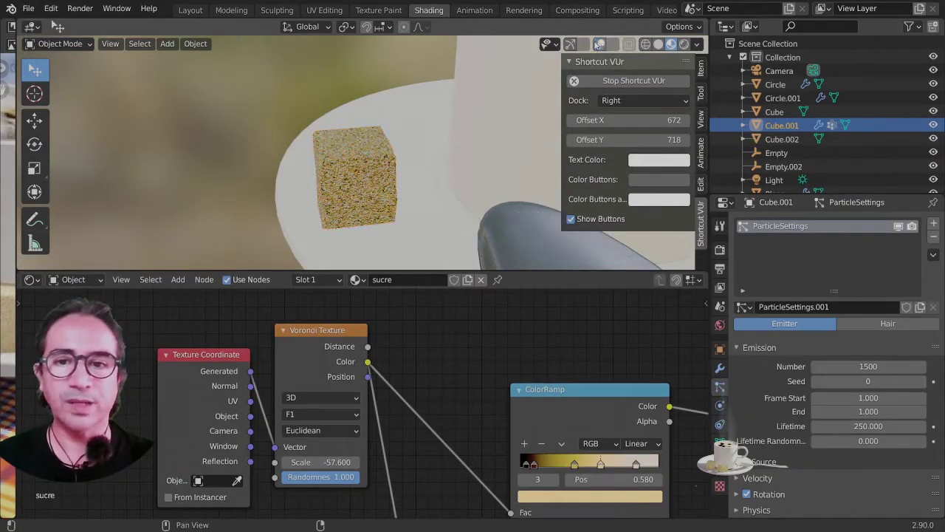
pyautogui.click(684, 44)
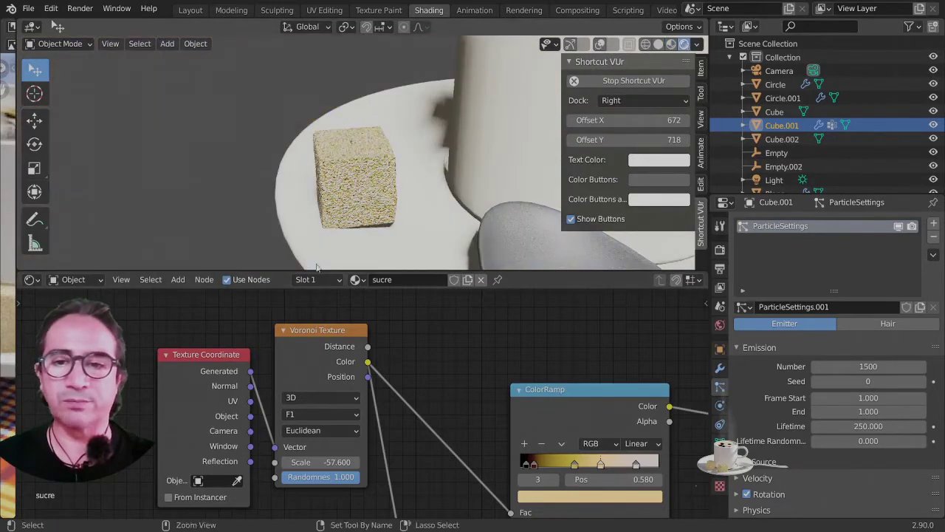
pyautogui.hotkey('ctrl', 'space')
pyautogui.scroll(5, 466, 384)
pyautogui.keyDown('shift'); pyautogui.moveTo(517, 402); pyautogui.dragTo(413, 314, button='middle'); pyautogui.keyUp('shift')
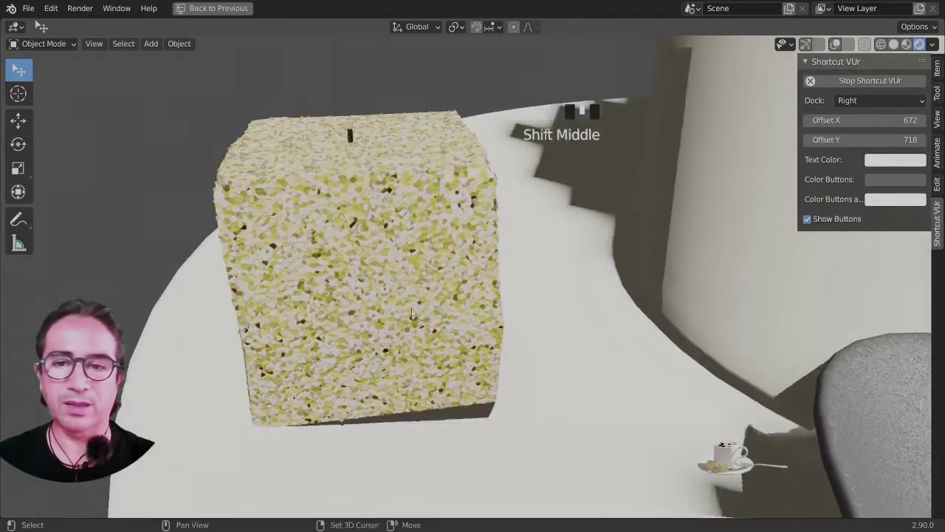
# Move the tiny grain cube about 0.073 m down along Z so it is hidden inside the sugar cube
pyautogui.click(362, 140)
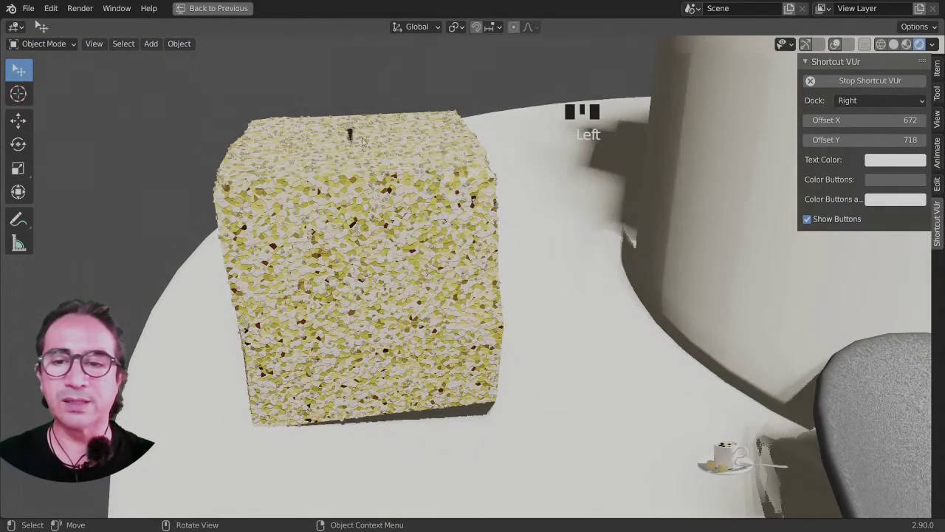
pyautogui.moveTo(362, 141); pyautogui.dragTo(314, 151, button='middle')
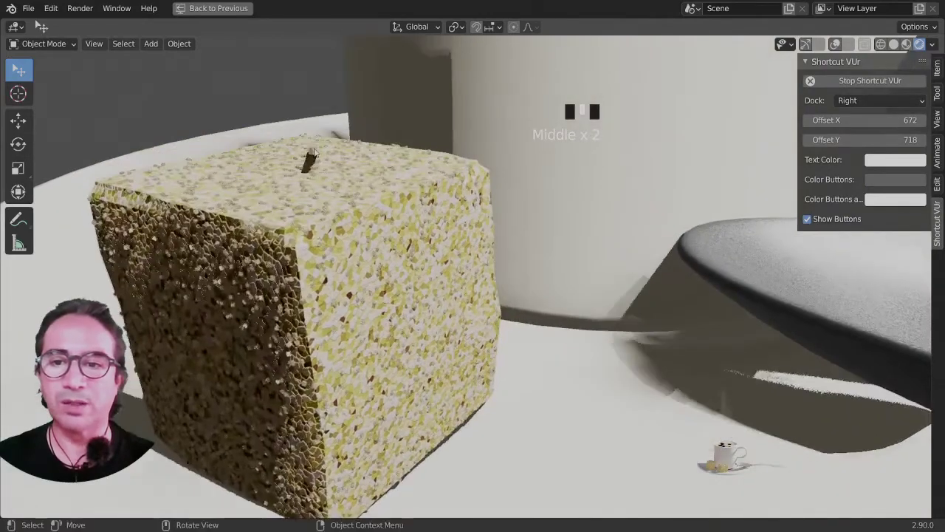
pyautogui.press('g')
pyautogui.press('z')
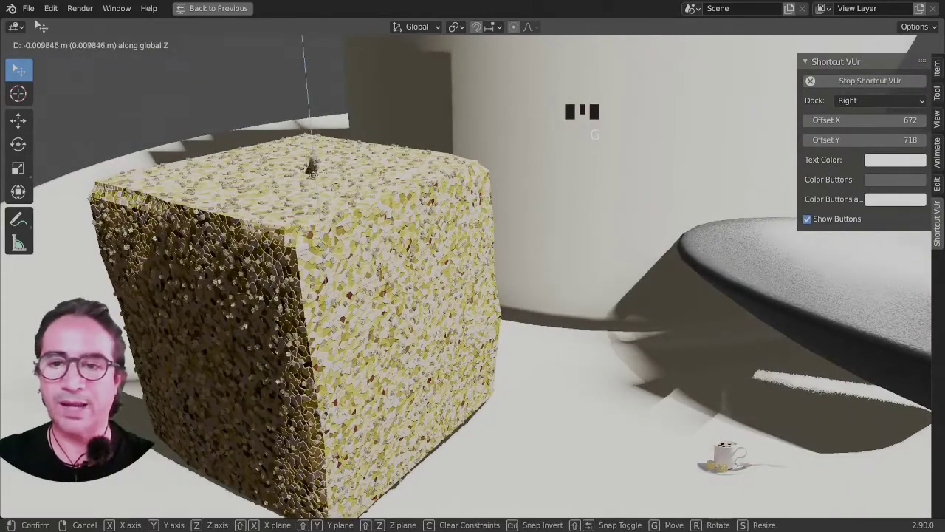
pyautogui.click(314, 235)
pyautogui.scroll(-7, 534, 336)
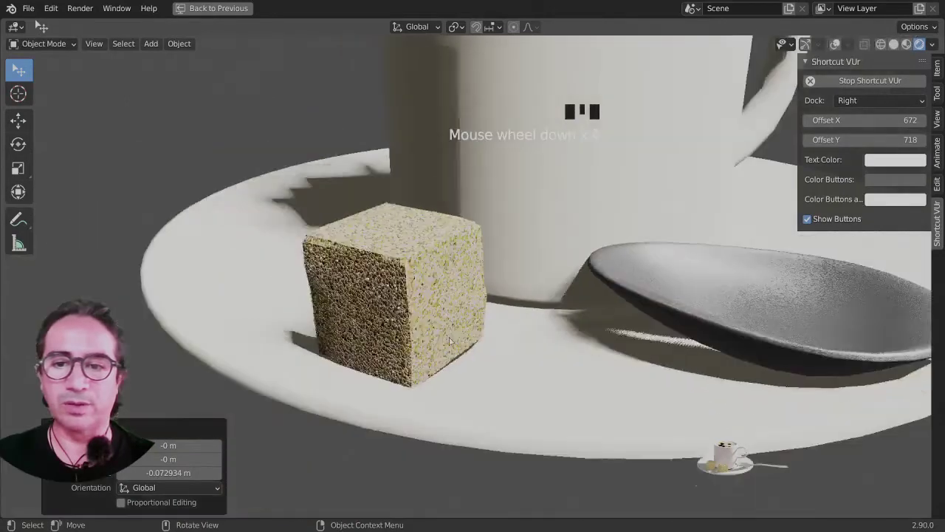
# Inspect the rendered sugar cube beside the cup and spoon from several angles and distances, and restore the normal editor layout
pyautogui.moveTo(533, 337); pyautogui.dragTo(418, 337, button='middle')
pyautogui.scroll(3, 397, 318)
pyautogui.scroll(-3, 399, 318)
pyautogui.scroll(-3, 565, 369)
pyautogui.click(553, 352)
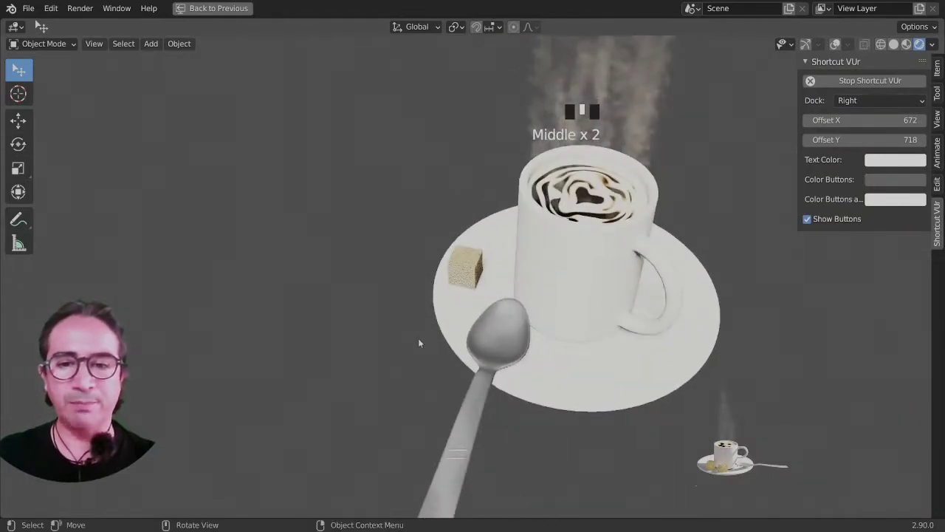
pyautogui.scroll(4, 418, 339)
pyautogui.scroll(-4, 476, 298)
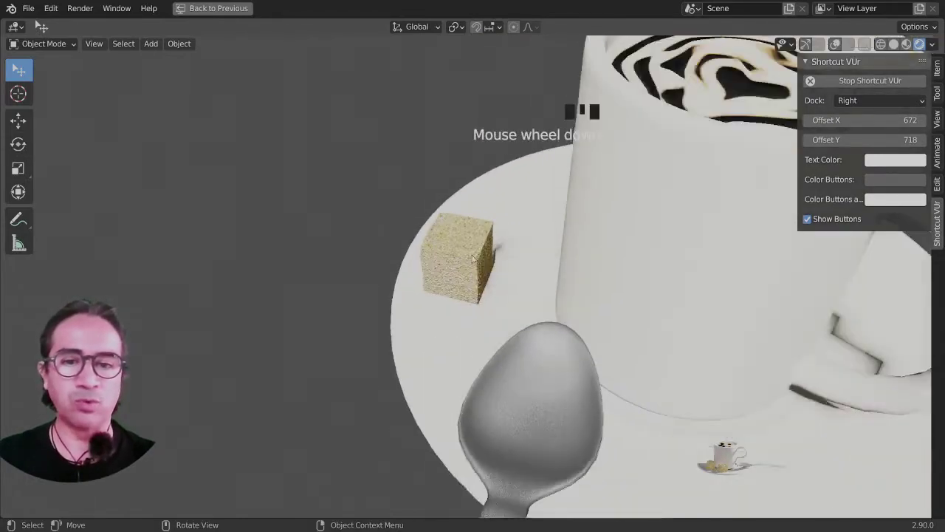
pyautogui.scroll(-4, 476, 298)
pyautogui.moveTo(450, 318); pyautogui.dragTo(494, 317, button='middle')
pyautogui.hotkey('ctrl', 'space')
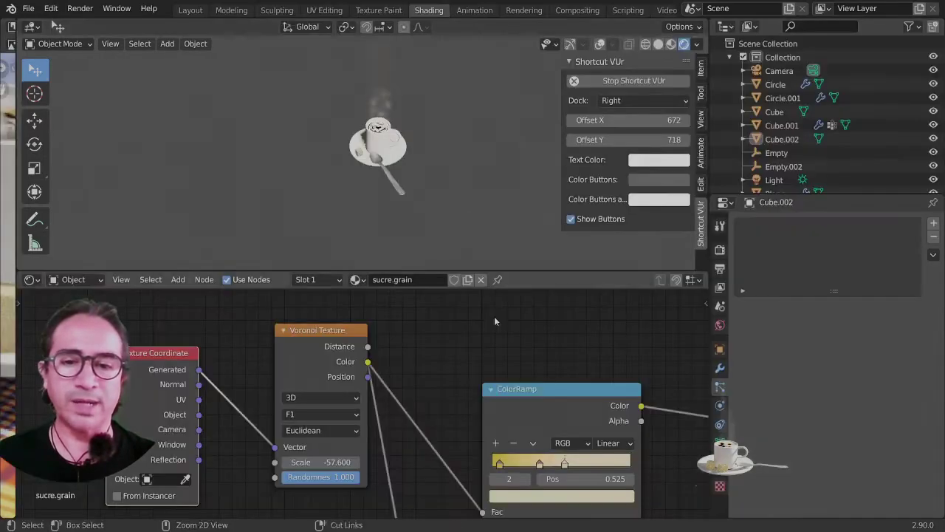
# Select the sun light of the scene and review its strength and shadow settings against the rendered cup
pyautogui.scroll(-2, 776, 168)
pyautogui.click(775, 155)
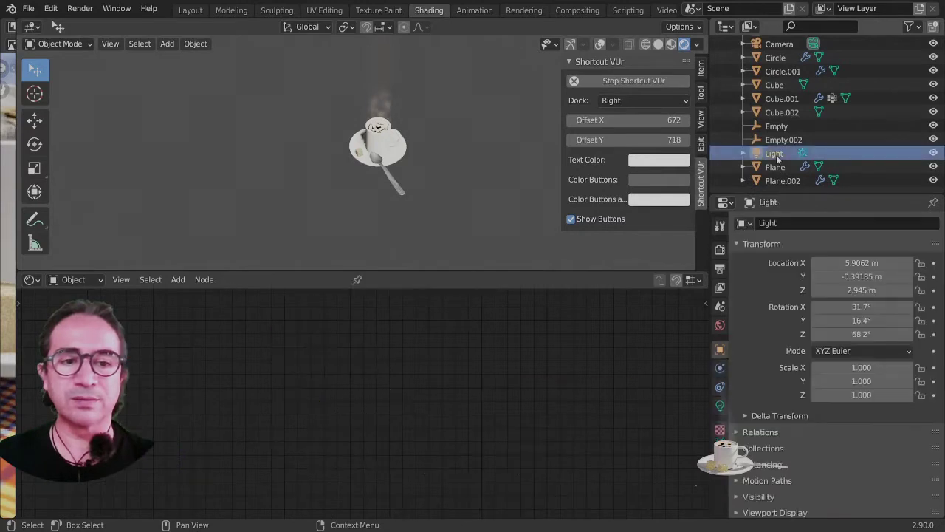
pyautogui.click(720, 405)
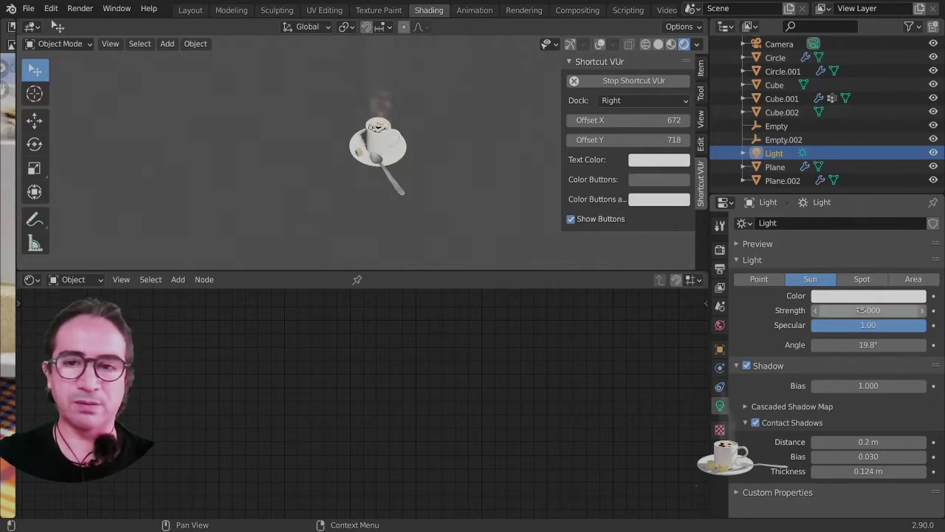
pyautogui.scroll(10, 403, 194)
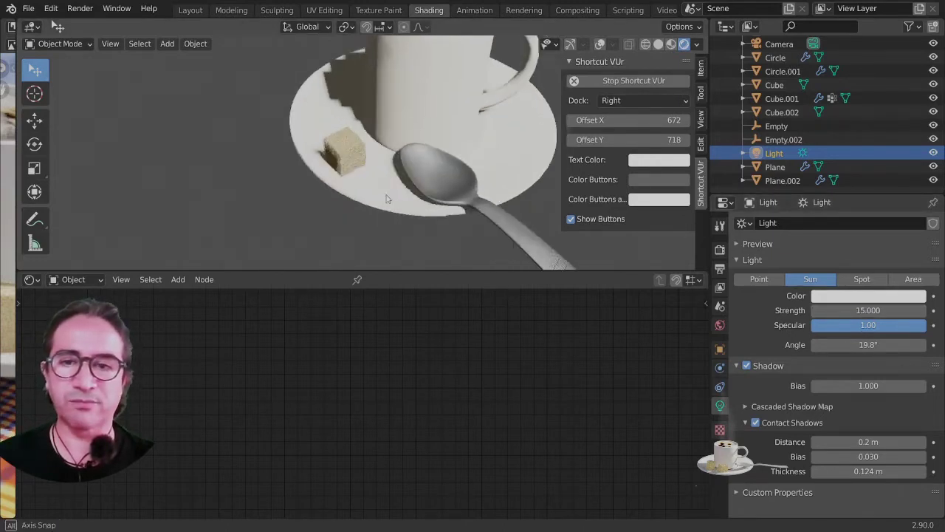
# Spread the ColorRamp stops of the large cube's "sucre" material towards the light end, the last at 0.991, and check the cube up close
pyautogui.moveTo(403, 194); pyautogui.dragTo(391, 159, button='middle')
pyautogui.click(372, 144)
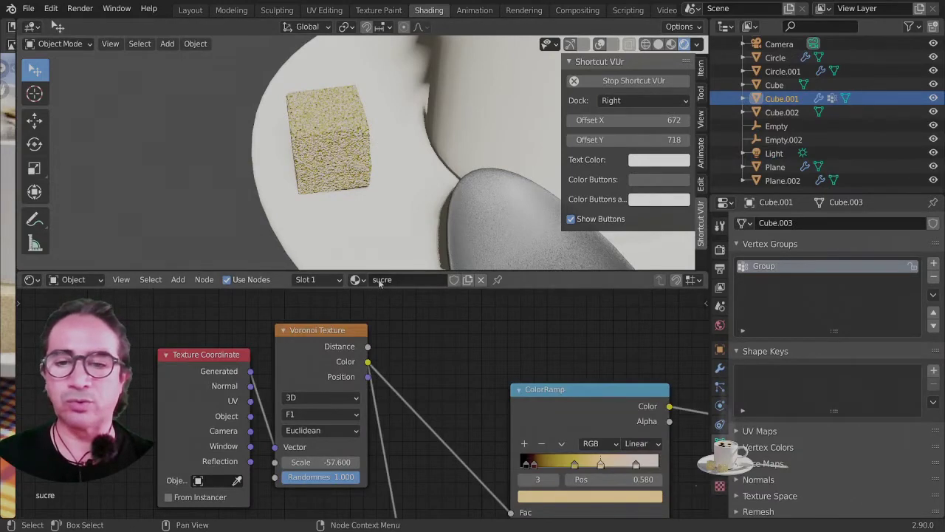
pyautogui.moveTo(530, 464); pyautogui.dragTo(362, 421, button='middle')
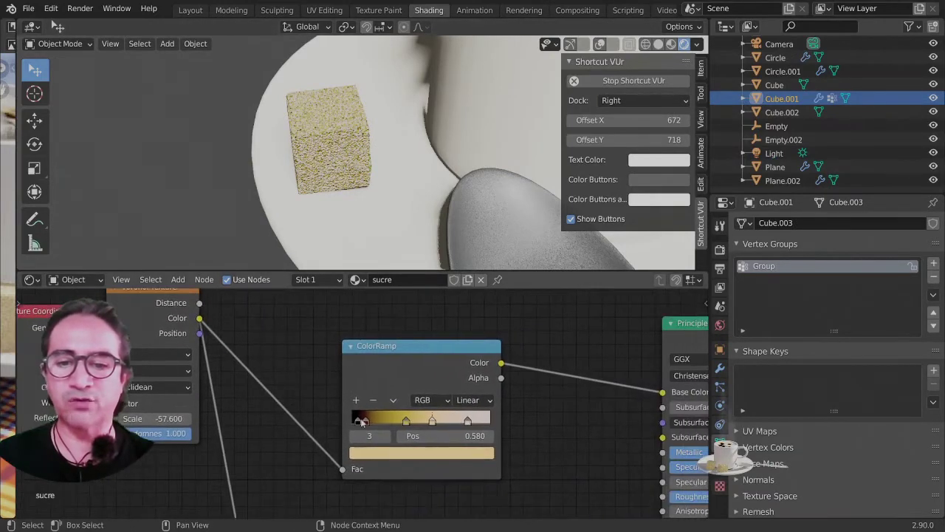
pyautogui.moveTo(367, 421); pyautogui.dragTo(489, 421)
pyautogui.click(407, 421)
pyautogui.moveTo(405, 213); pyautogui.dragTo(311, 172, button='middle')
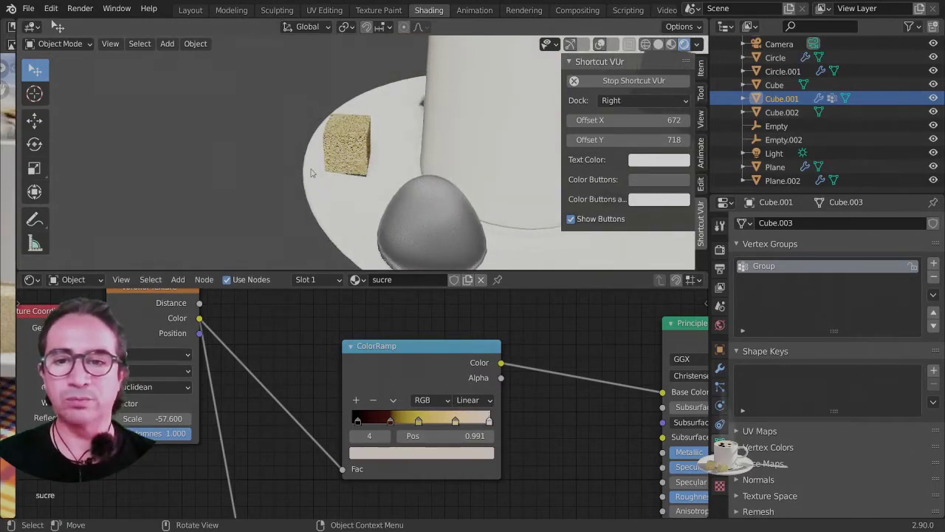
pyautogui.press('KP_Decimal')
pyautogui.hotkey('ctrl', 'space')
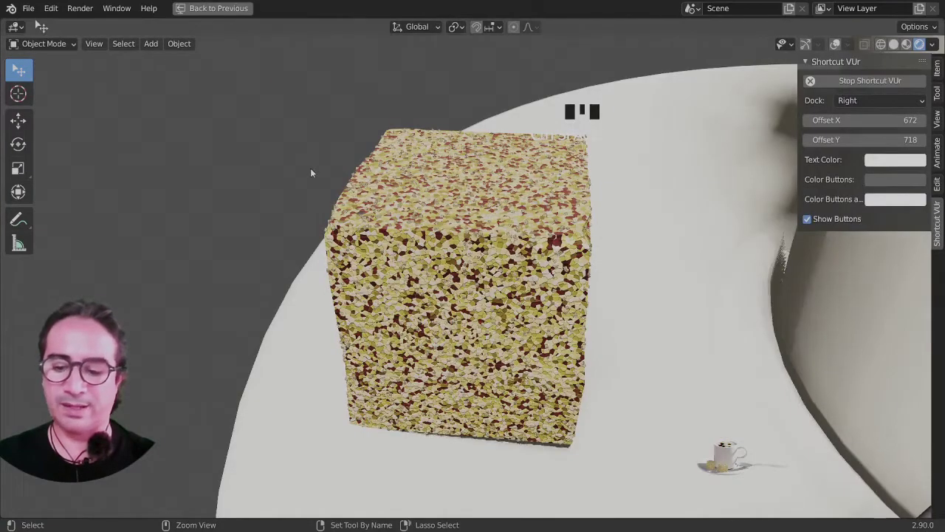
pyautogui.hotkey('ctrl', 'space')
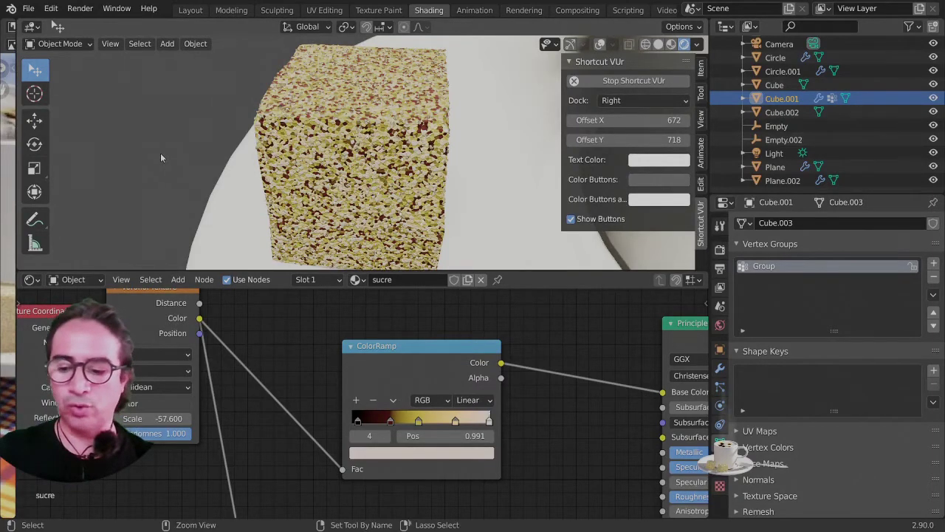
pyautogui.hotkey('ctrl', 'space')
pyautogui.hotkey('ctrl', 'space')
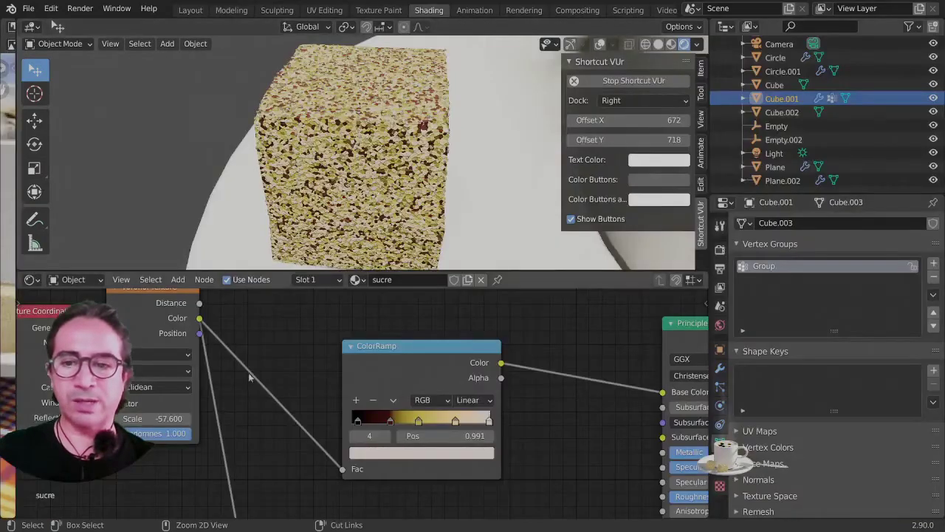
# Enlarge the 3D view to fill the window and inspect the rendered sugar cube's grain colours from close up and farther away
pyautogui.hotkey('ctrl', 'space')
pyautogui.hotkey('ctrl', 'space')
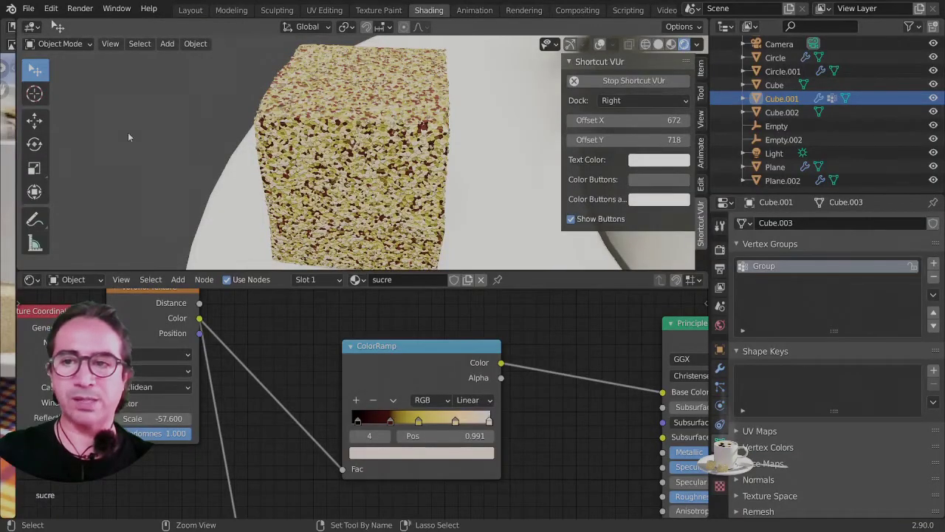
pyautogui.hotkey('ctrl', 'space')
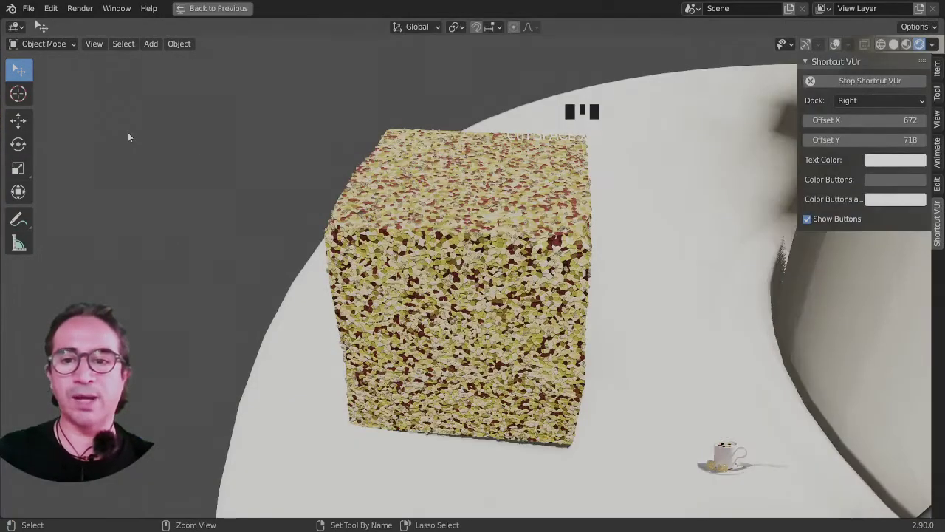
pyautogui.keyDown('shift'); pyautogui.moveTo(601, 299); pyautogui.dragTo(512, 357, button='middle'); pyautogui.keyUp('shift')
pyautogui.scroll(-1, 511, 356)
pyautogui.scroll(4, 476, 333)
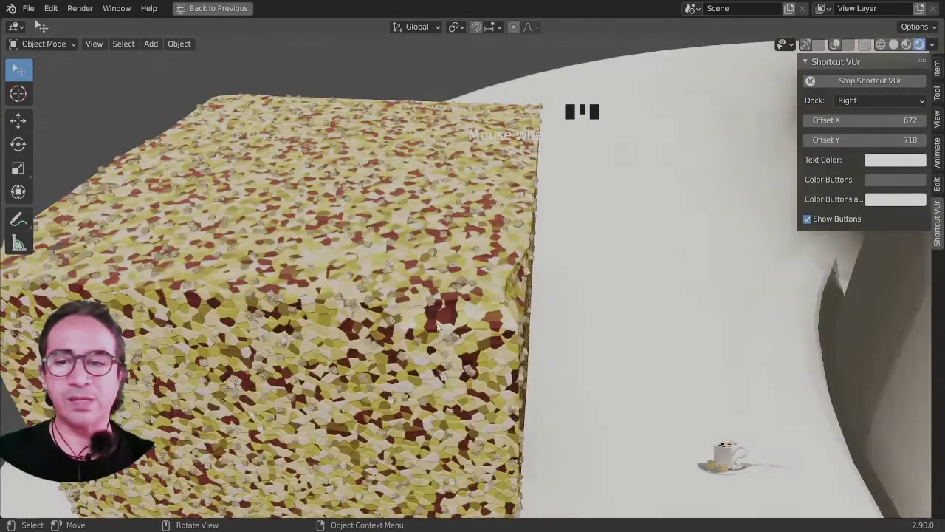
pyautogui.scroll(-7, 476, 332)
pyautogui.moveTo(475, 332); pyautogui.dragTo(516, 304, button='middle')
pyautogui.scroll(-8, 523, 348)
pyautogui.scroll(2, 524, 342)
pyautogui.scroll(3, 588, 332)
pyautogui.scroll(3, 508, 312)
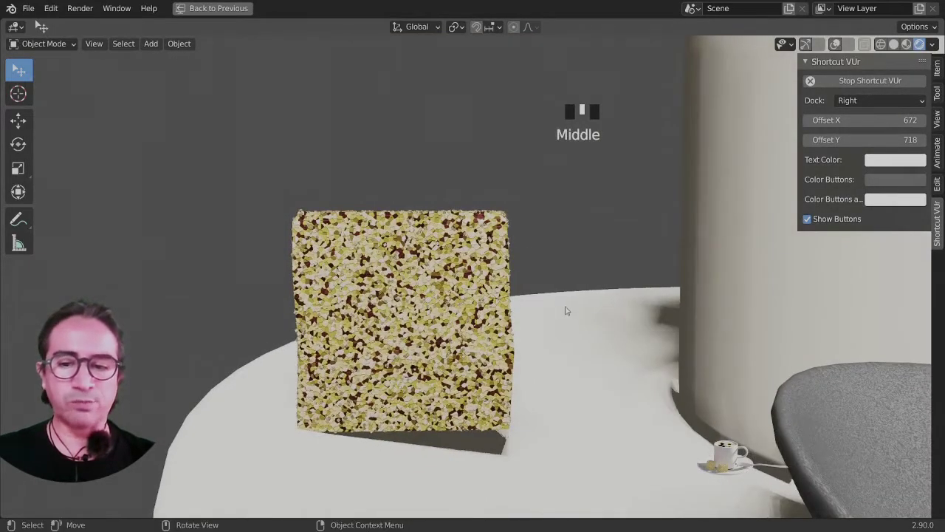
# Tilt the sugar cube about 11.2° in the current view and lower it about 0.0125 m along Z towards the saucer
pyautogui.press('r')
pyautogui.click(570, 339)
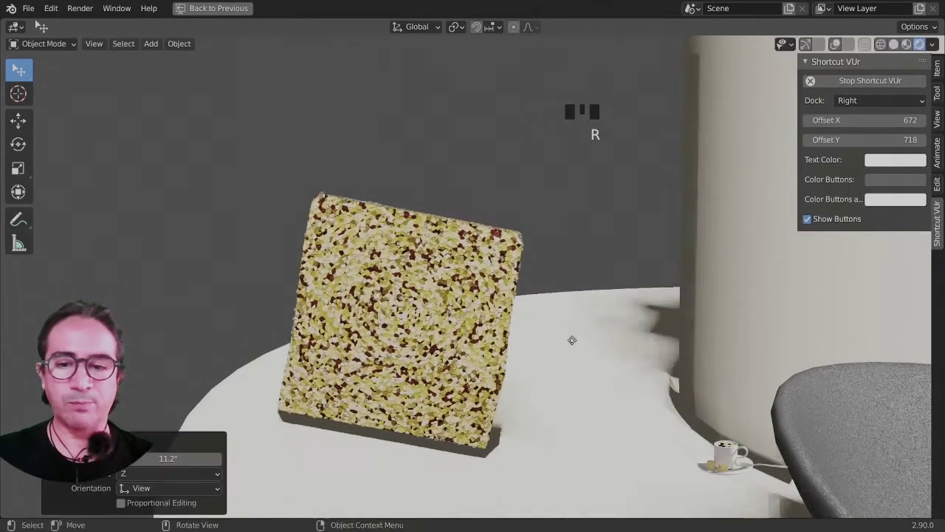
pyautogui.press('g')
pyautogui.middleClick(570, 344)
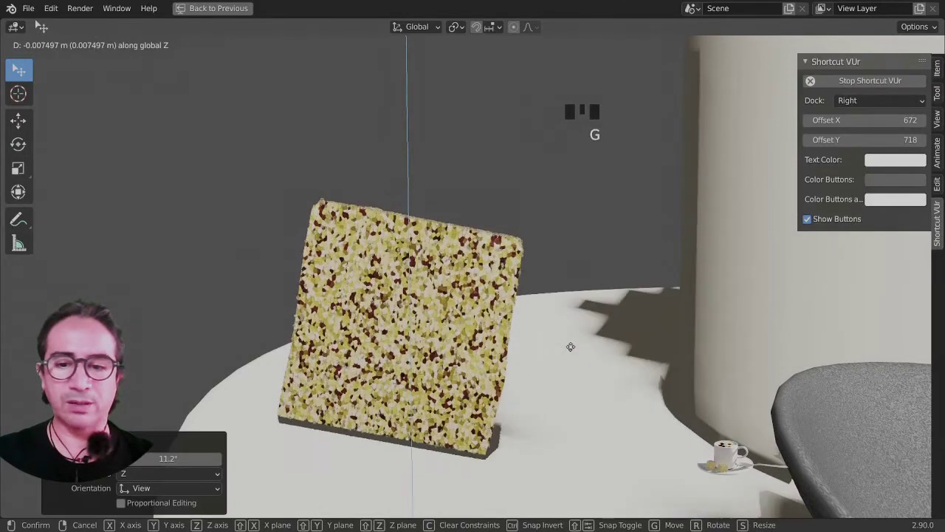
pyautogui.click(570, 345)
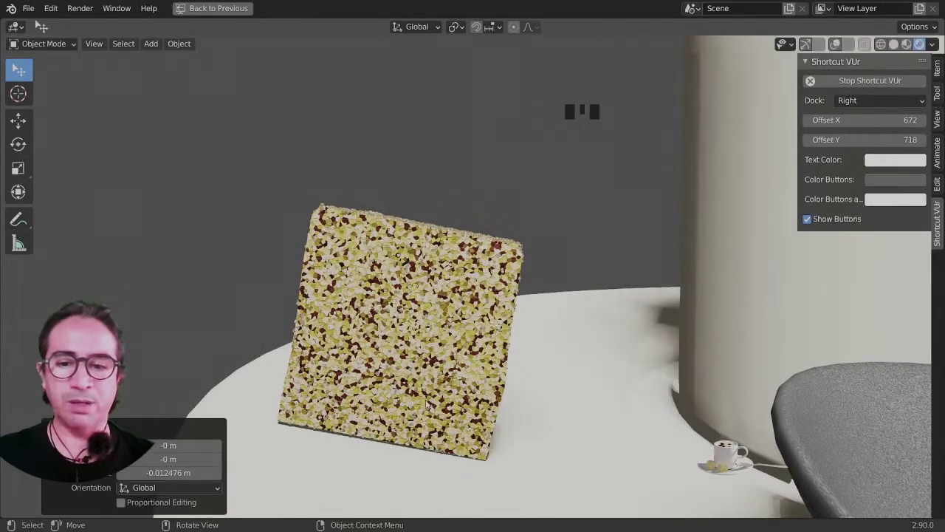
# Rotate the sugar cube about -1.39° in a side view and lower it about 0.0086 m along Z onto the saucer
pyautogui.moveTo(570, 345); pyautogui.dragTo(562, 403, button='middle')
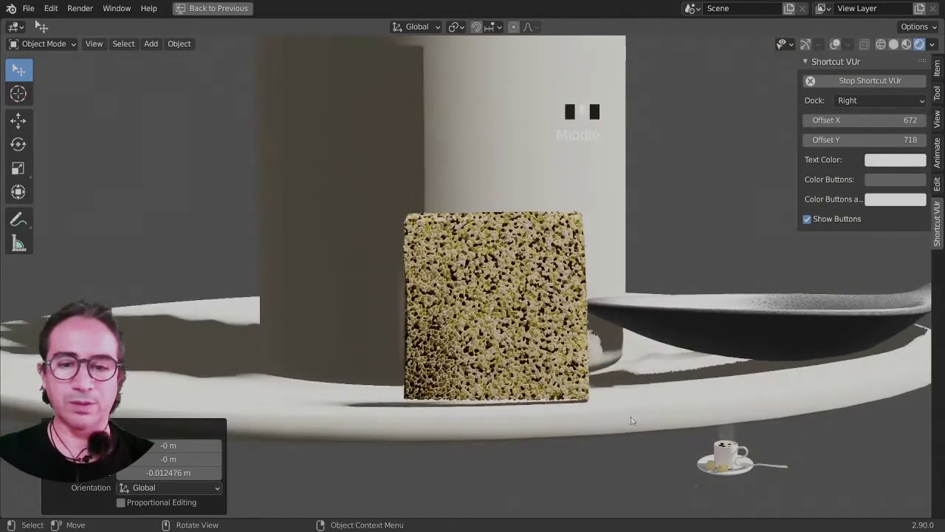
pyautogui.press('r')
pyautogui.click(646, 407)
pyautogui.press('g')
pyautogui.press('z')
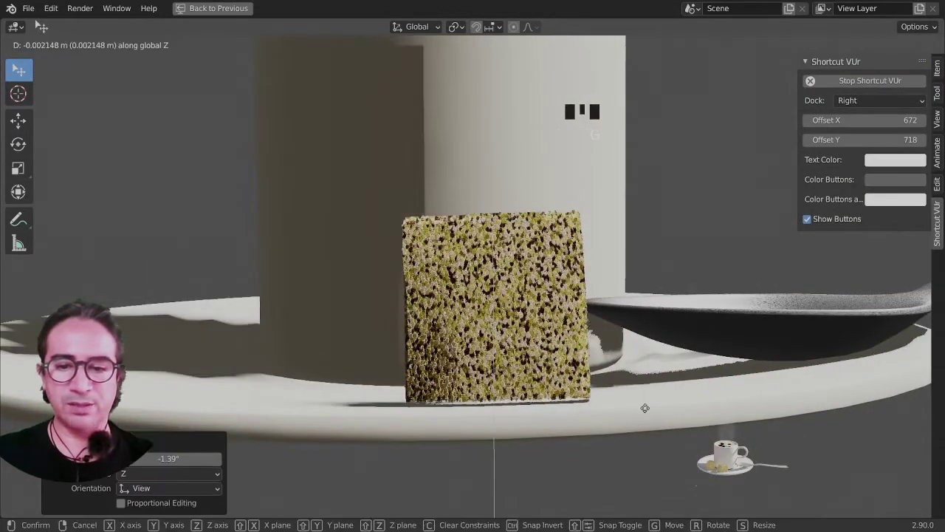
pyautogui.click(644, 408)
# Add a mesh plane to the scene in top view and show the viewport in solid shading
pyautogui.moveTo(644, 408); pyautogui.dragTo(584, 374, button='middle')
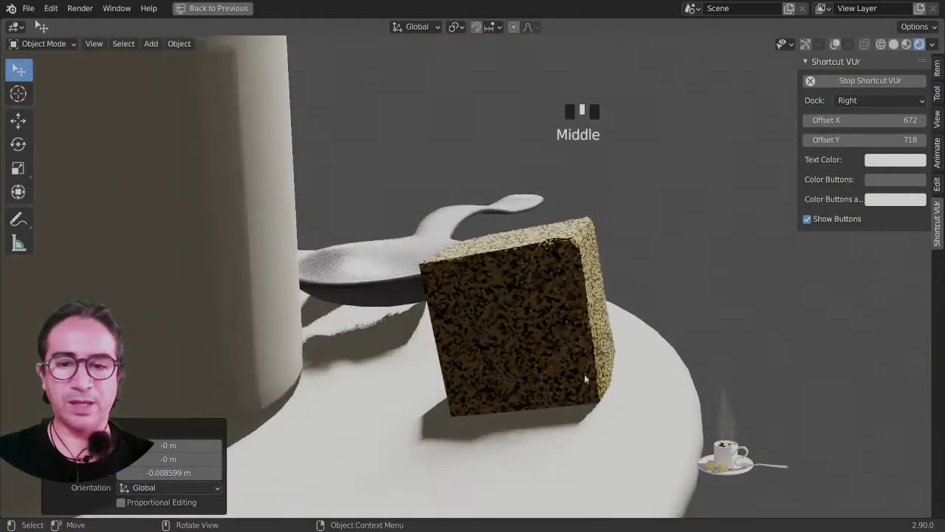
pyautogui.scroll(-6, 581, 341)
pyautogui.scroll(6, 581, 341)
pyautogui.moveTo(581, 341); pyautogui.dragTo(386, 399, button='middle')
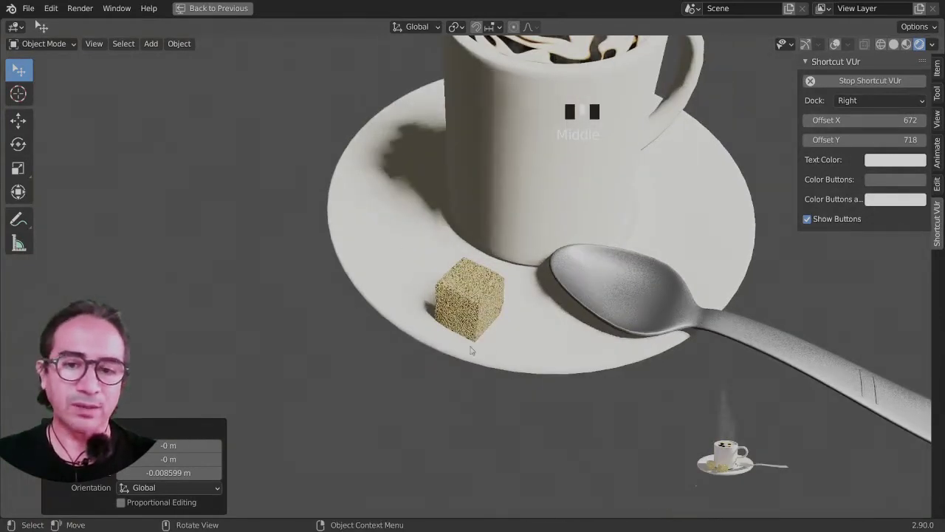
pyautogui.press('KP_7')
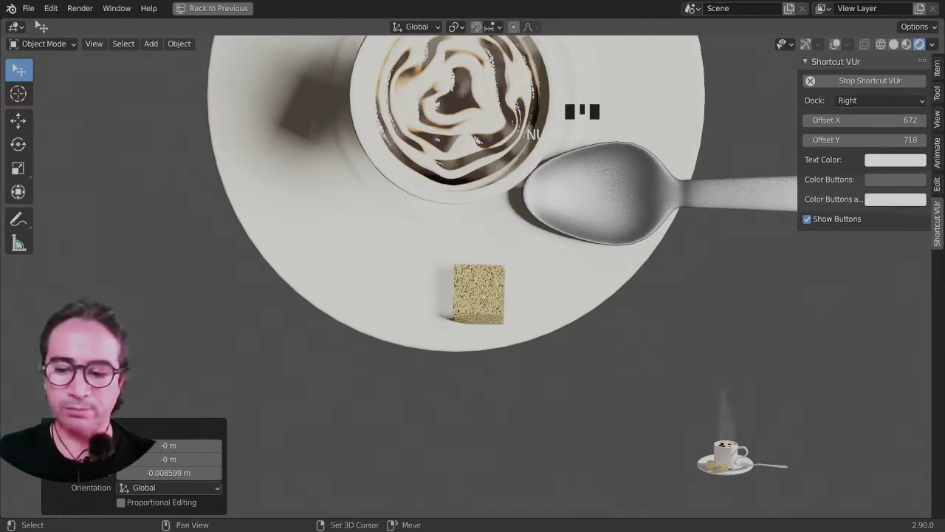
pyautogui.hotkey('shift', 'a')
pyautogui.moveTo(447, 237)
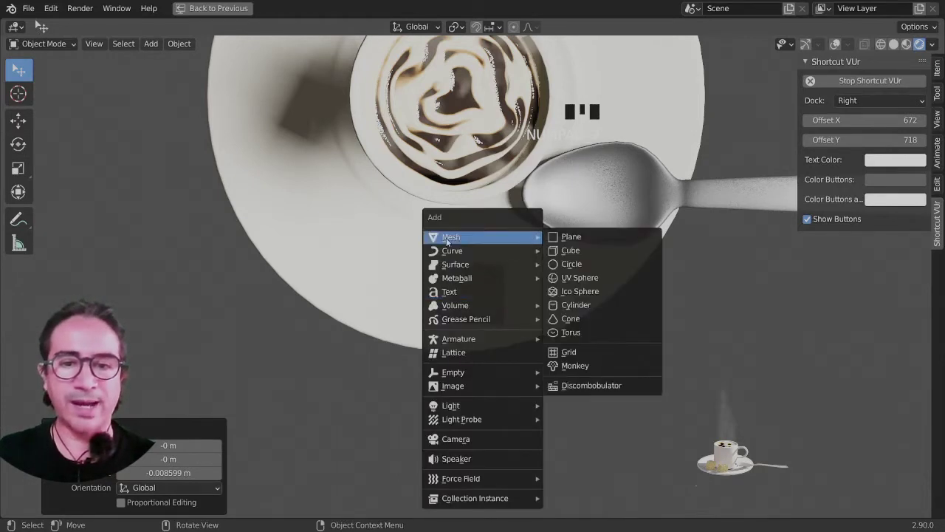
pyautogui.click(571, 237)
pyautogui.scroll(-5, 587, 252)
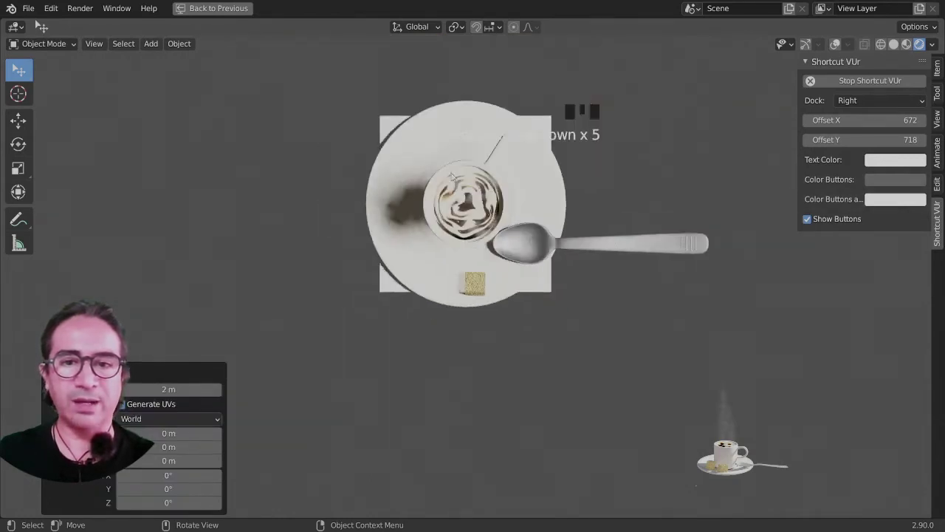
pyautogui.click(895, 45)
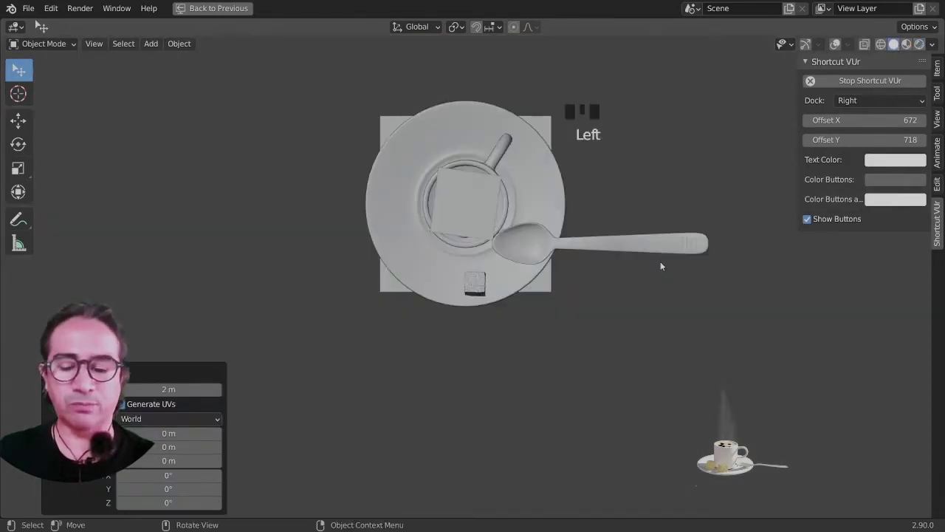
# Move the new plane about 0.086 m in X and -1.01 m in Y to the sugar cube and scale it down
pyautogui.press('g')
pyautogui.click(709, 378)
pyautogui.press('s')
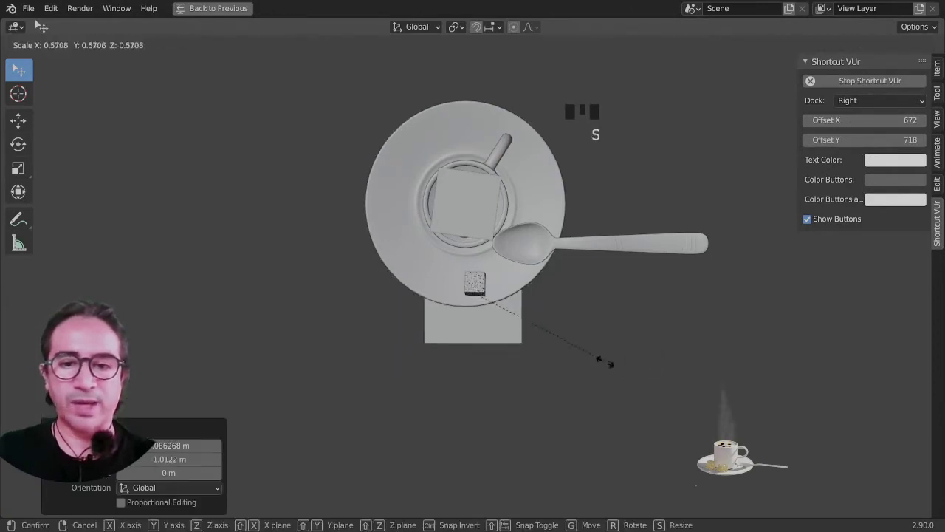
pyautogui.click(540, 341)
# Raise the plane about 0.239 m along Z so it sits above the saucer's surface around the sugar cube
pyautogui.moveTo(540, 341); pyautogui.dragTo(564, 355, button='middle')
pyautogui.scroll(3, 566, 407)
pyautogui.press('g')
pyautogui.press('z')
pyautogui.click(566, 322)
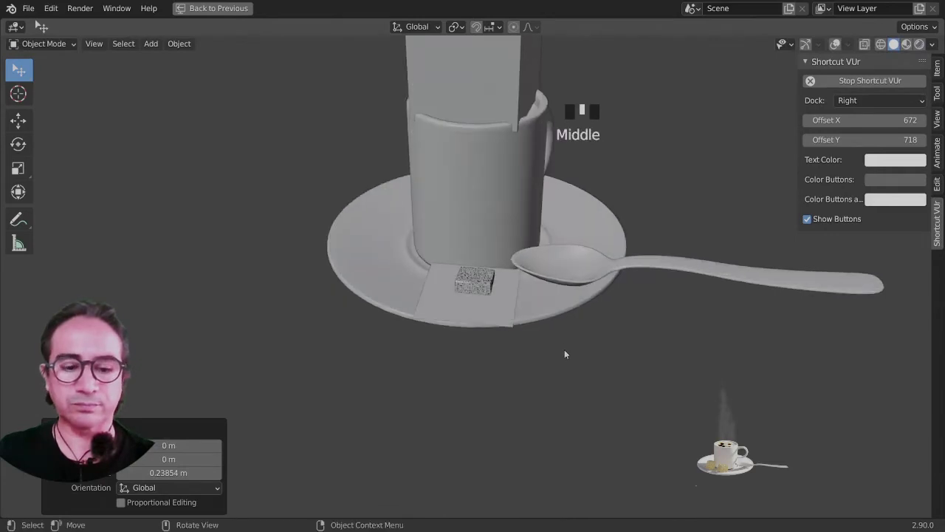
# Shrink the plane to slightly less than the sugar cube's width and place it just beside the cube's left side in top view
pyautogui.press('KP_7')
pyautogui.press('s')
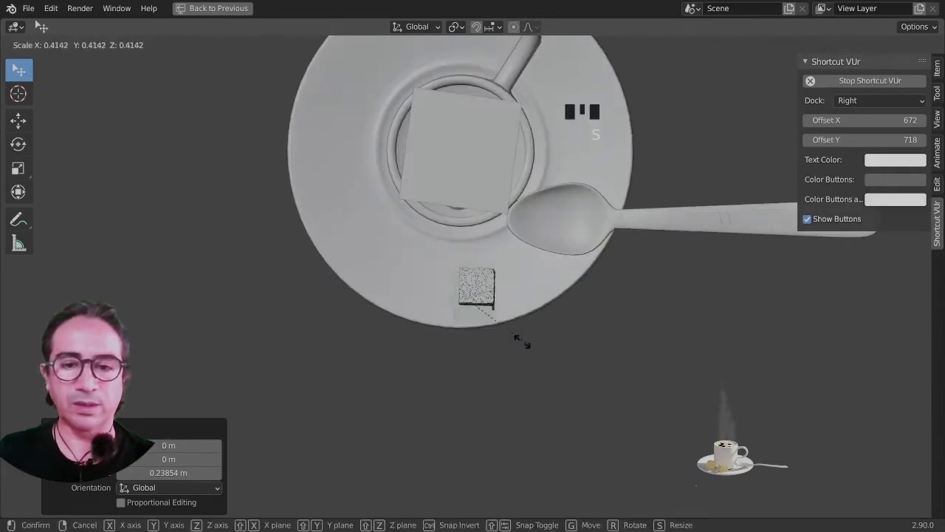
pyautogui.click(501, 330)
pyautogui.press('g')
pyautogui.click(475, 331)
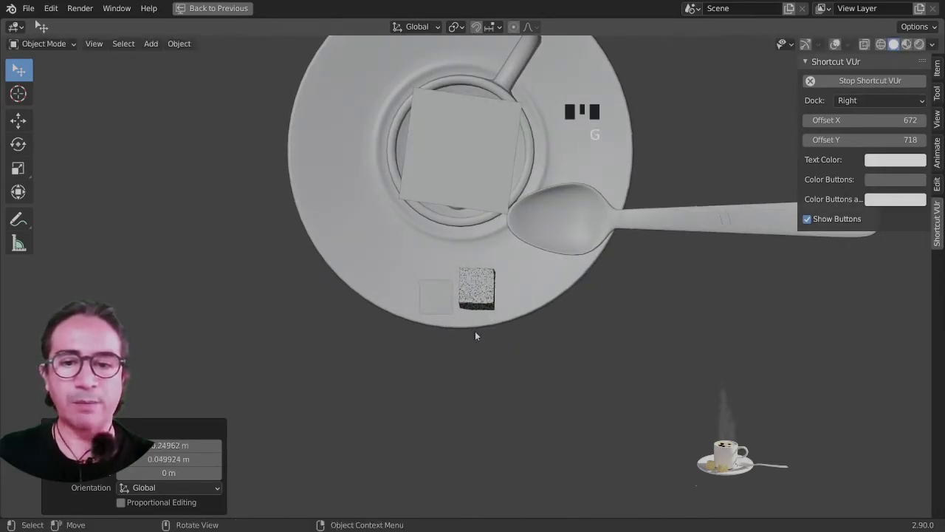
pyautogui.scroll(6, 474, 331)
pyautogui.press('s')
pyautogui.click(490, 349)
pyautogui.press('g')
pyautogui.click(507, 361)
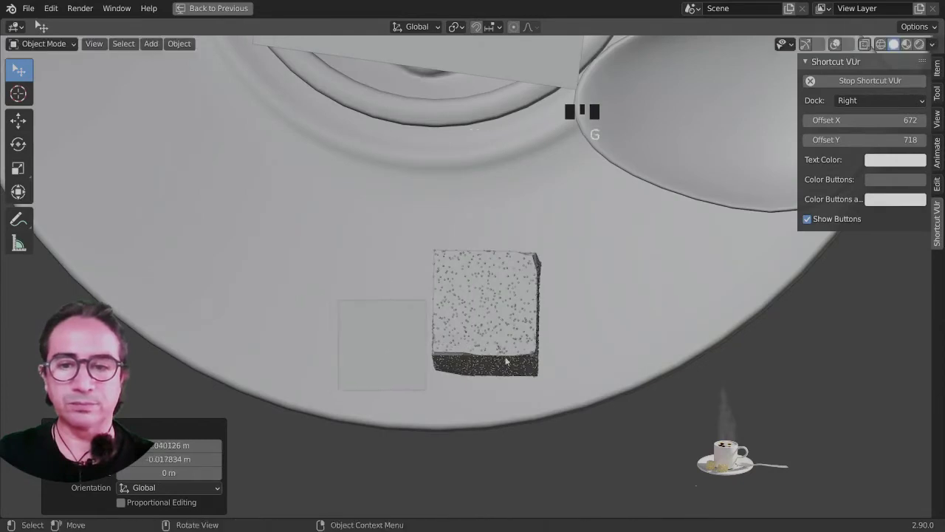
# Enter Edit Mode on the plane and select its edge nearest the cup with edge selection
pyautogui.click(37, 44)
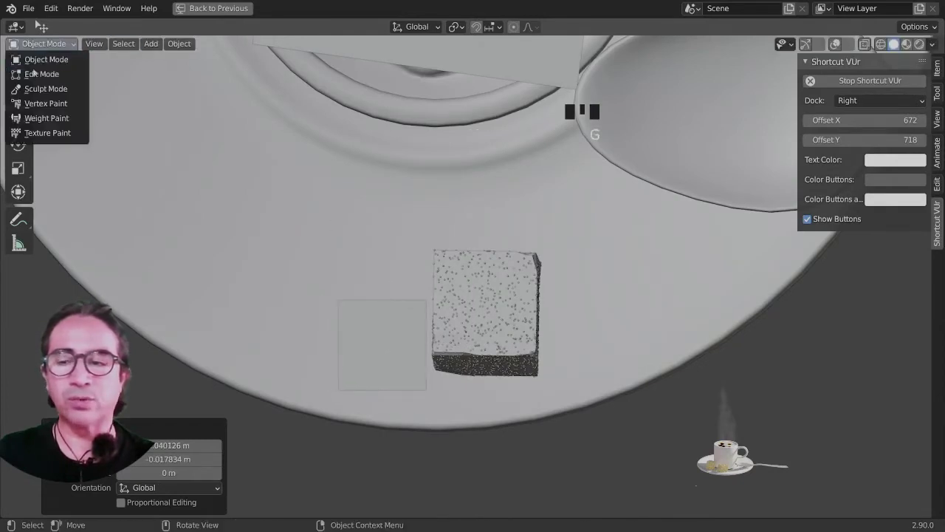
pyautogui.press('1')
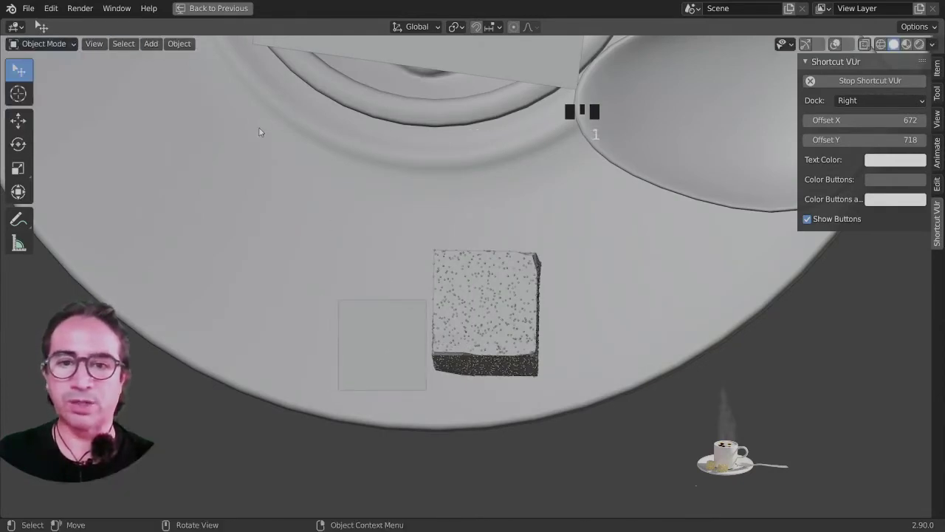
pyautogui.click(42, 44)
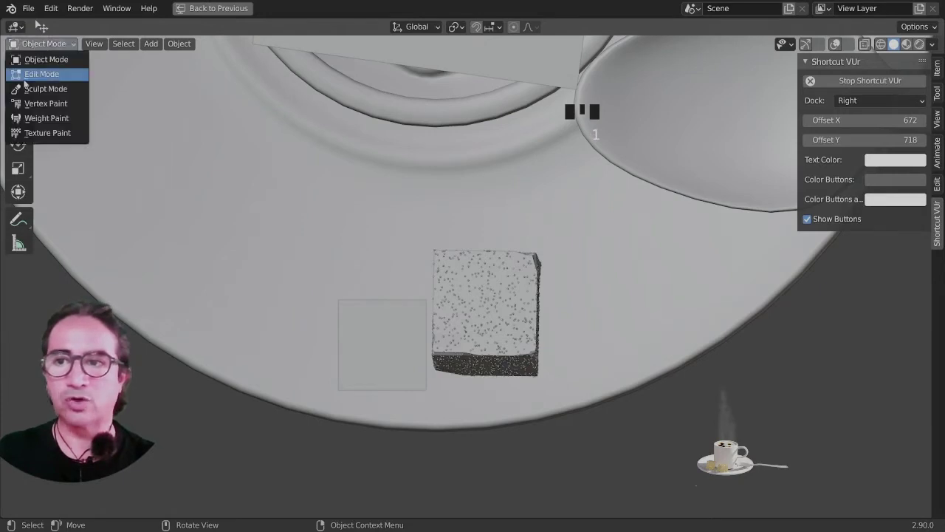
pyautogui.click(47, 74)
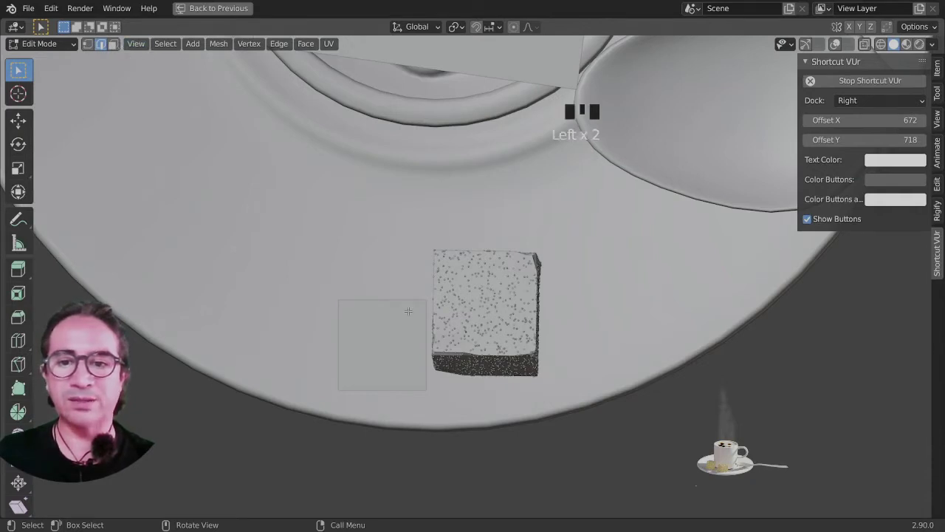
pyautogui.moveTo(373, 373); pyautogui.dragTo(466, 336, button='middle')
pyautogui.scroll(2, 502, 311)
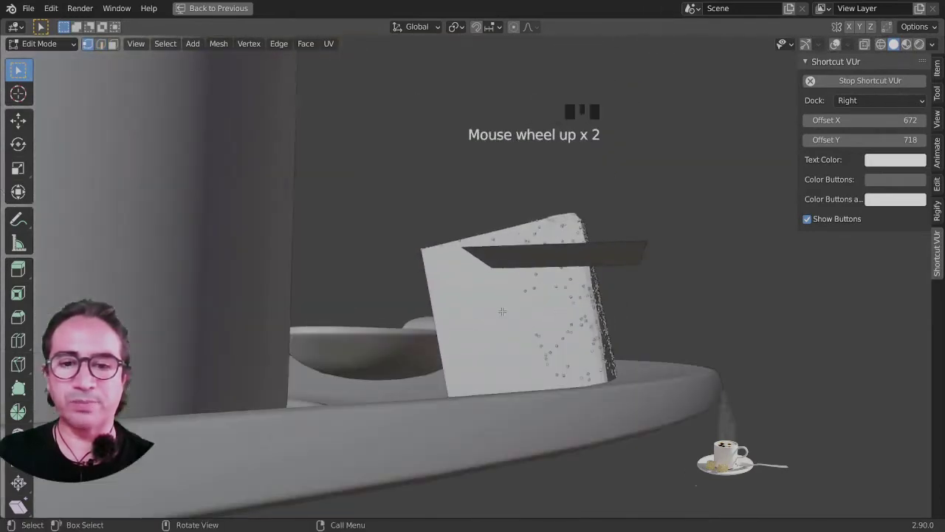
pyautogui.click(479, 252)
pyautogui.moveTo(478, 252); pyautogui.dragTo(623, 308, button='middle')
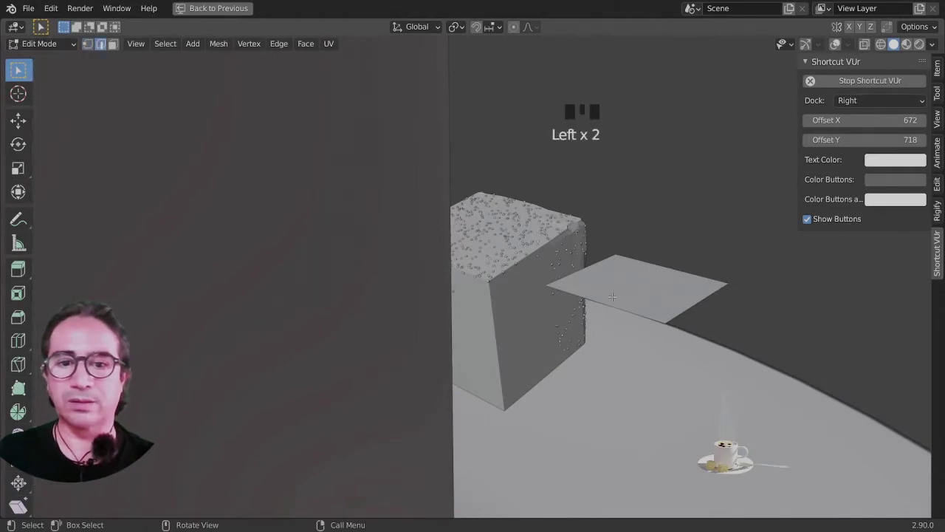
pyautogui.moveTo(639, 319); pyautogui.dragTo(665, 311, button='middle')
pyautogui.scroll(2, 665, 310)
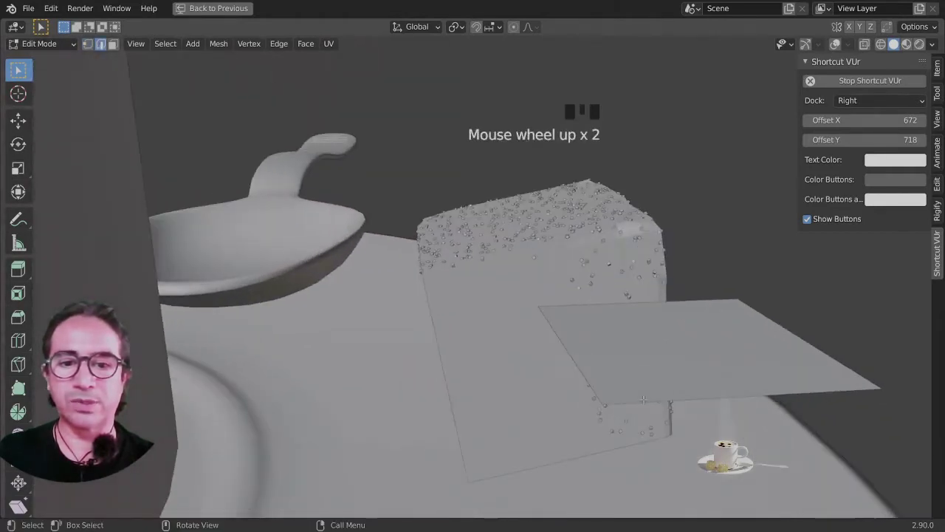
# Turn on the viewport overlays to show the plane's edges and selection
pyautogui.click(835, 44)
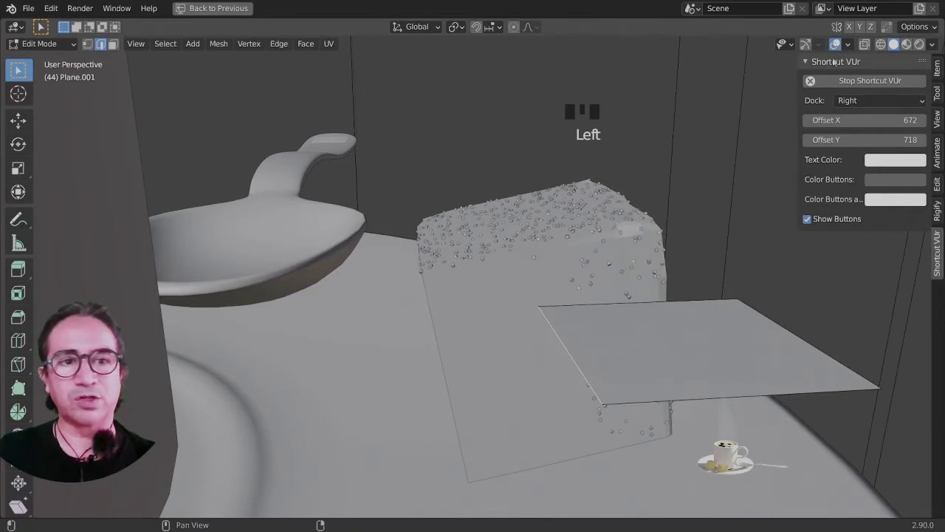
pyautogui.click(835, 44)
pyautogui.click(835, 44)
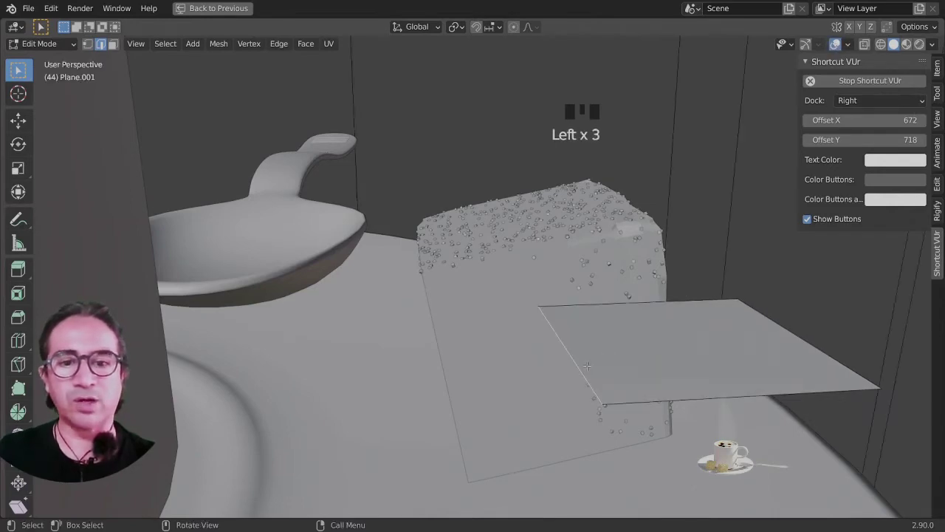
# Extrude the selected edge repeatedly in top view into an arched strip of faces around the back and right side of the sugar cube
pyautogui.press('KP_7')
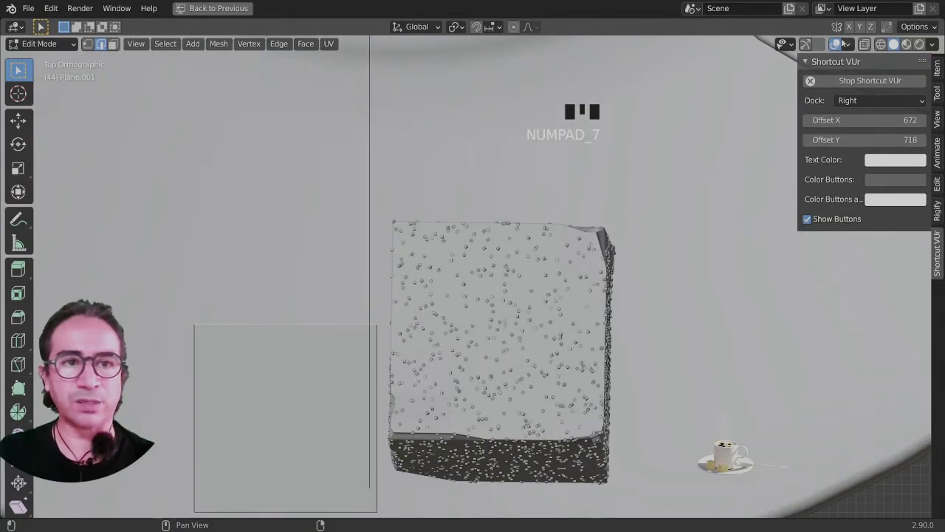
pyautogui.scroll(-3, 306, 355)
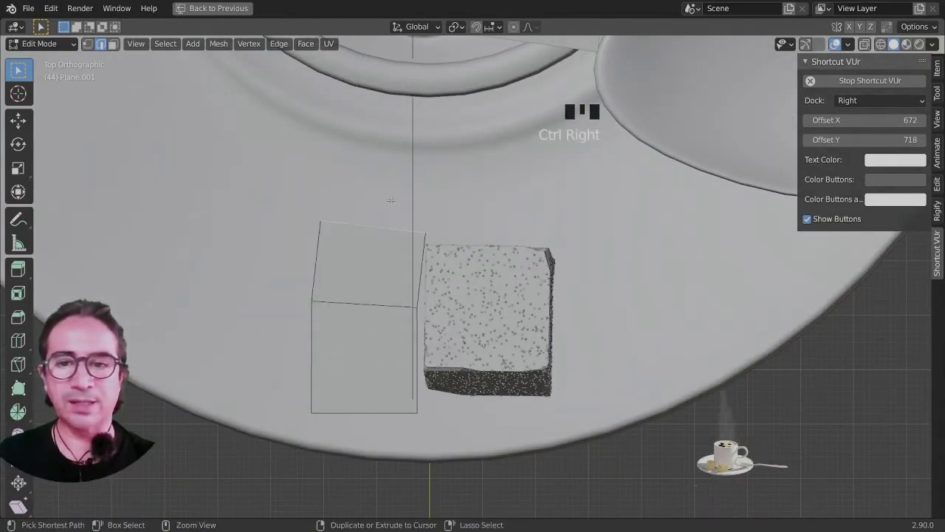
pyautogui.keyDown('ctrl'); pyautogui.rightClick(538, 193); pyautogui.keyUp('ctrl')
pyautogui.keyDown('ctrl'); pyautogui.rightClick(582, 211); pyautogui.keyUp('ctrl')
pyautogui.keyDown('ctrl'); pyautogui.rightClick(607, 294); pyautogui.keyUp('ctrl')
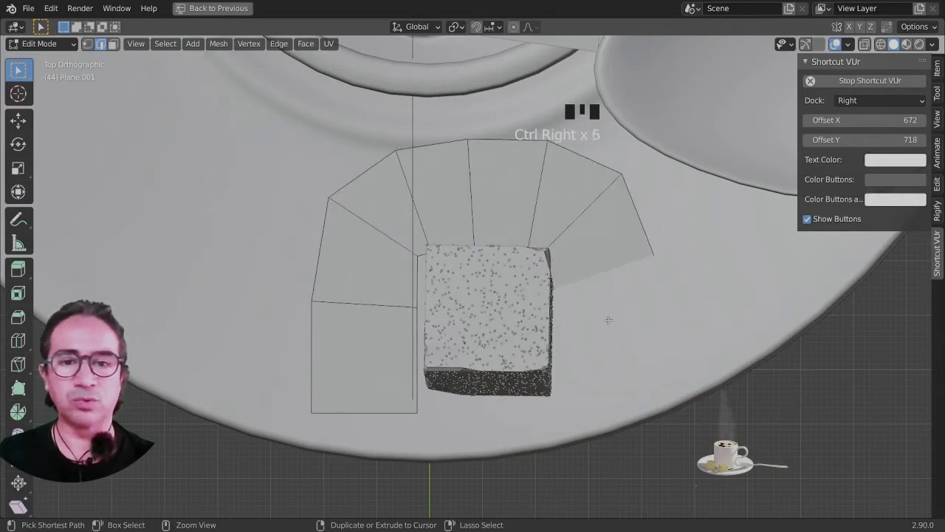
pyautogui.keyDown('ctrl'); pyautogui.rightClick(609, 347); pyautogui.keyUp('ctrl')
pyautogui.keyDown('ctrl'); pyautogui.rightClick(592, 392); pyautogui.keyUp('ctrl')
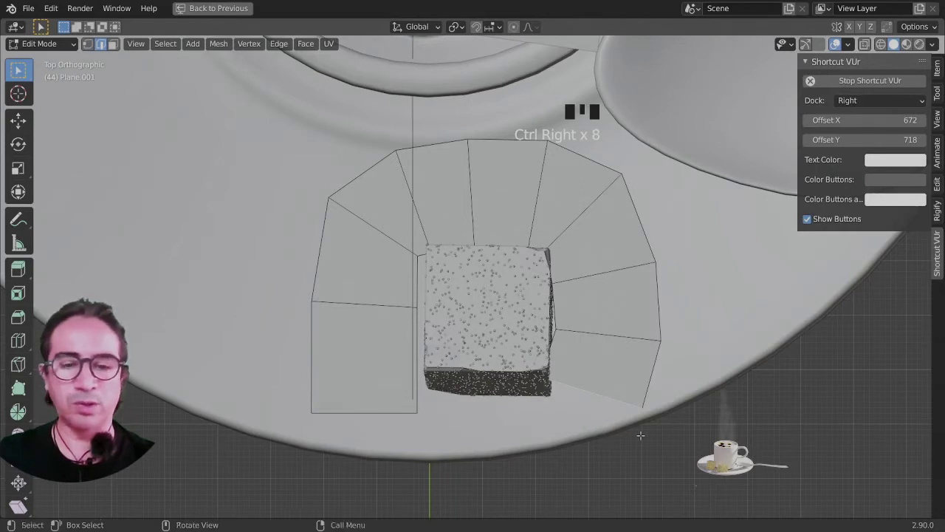
# Taper both front ends of the strip, scaling the end edges to about 0.617 and 0.559 and moving them against the sugar cube
pyautogui.press('s')
pyautogui.click(499, 416)
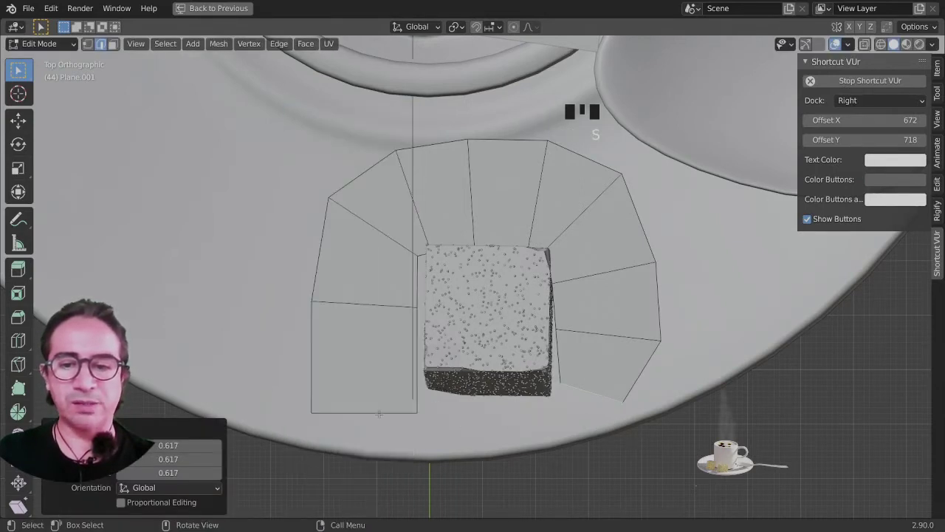
pyautogui.click(379, 414)
pyautogui.press('s')
pyautogui.click(481, 437)
pyautogui.press('g')
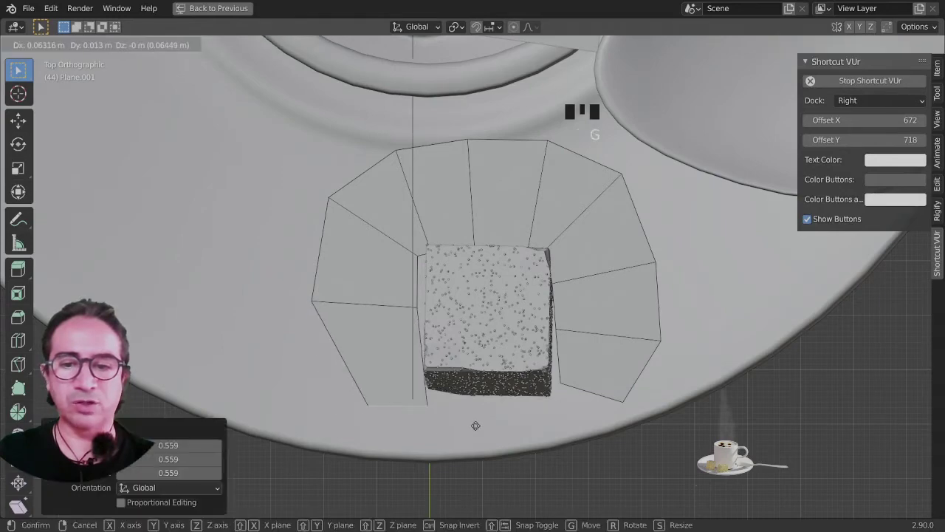
pyautogui.click(471, 424)
pyautogui.click(590, 403)
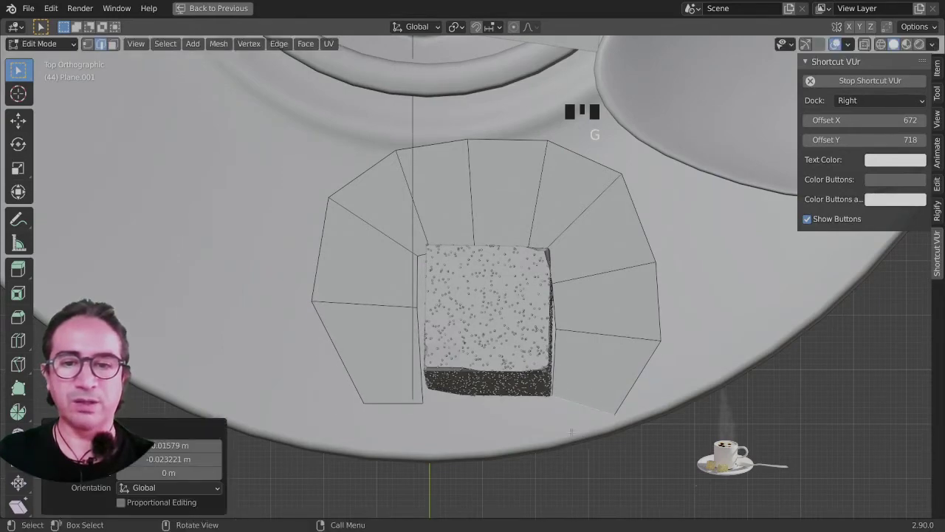
# Return the strip to Object Mode and restore the full workspace layout from the maximized viewport
pyautogui.moveTo(589, 402); pyautogui.dragTo(510, 291, button='middle')
pyautogui.press('Tab')
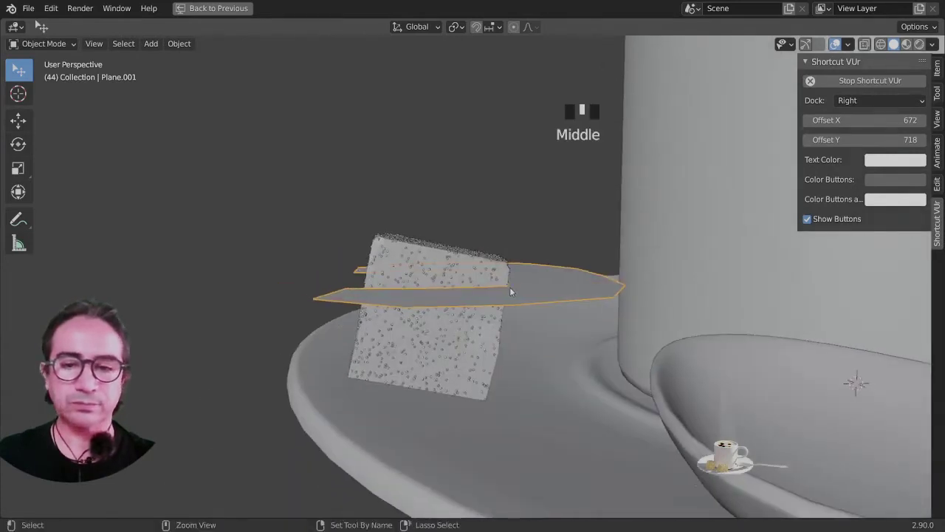
pyautogui.hotkey('ctrl', 'space')
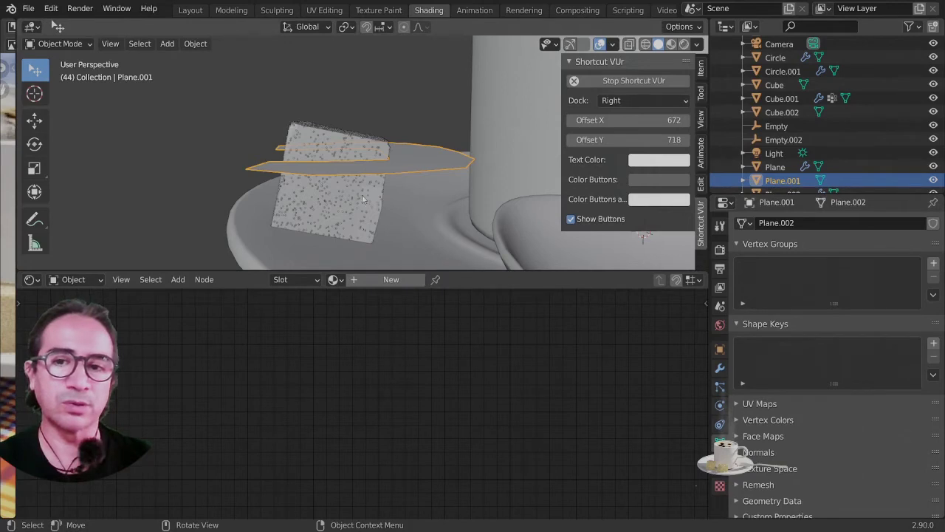
# Add a particle system to the strip and assign it the existing ParticleSettings.001 settings
pyautogui.click(721, 389)
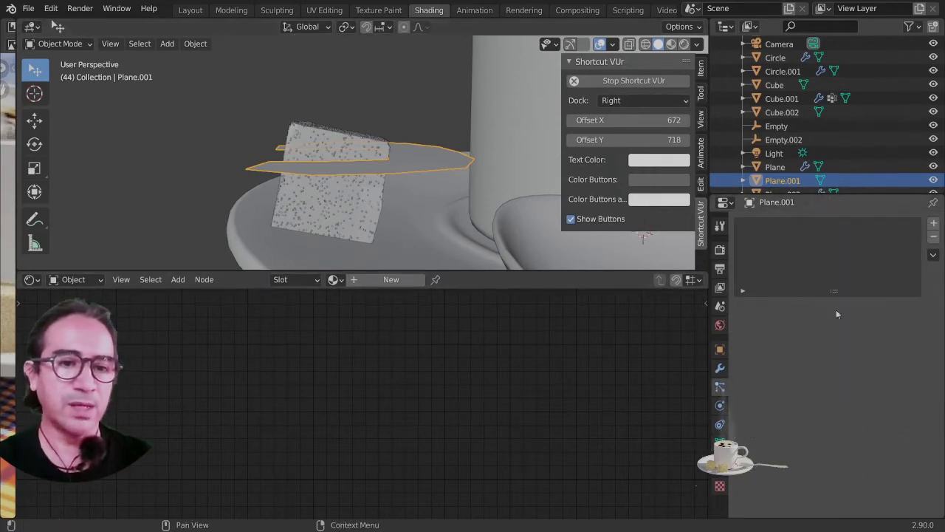
pyautogui.moveTo(833, 292); pyautogui.dragTo(835, 334)
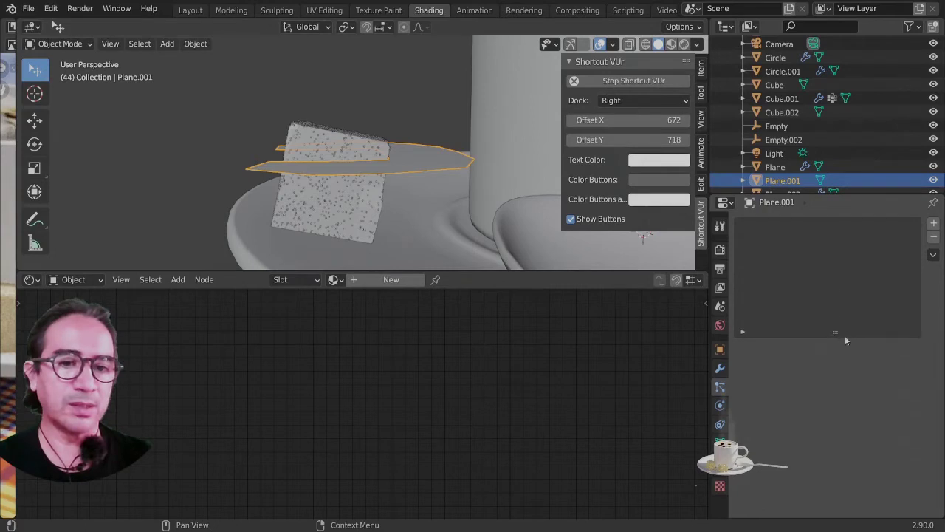
pyautogui.click(742, 333)
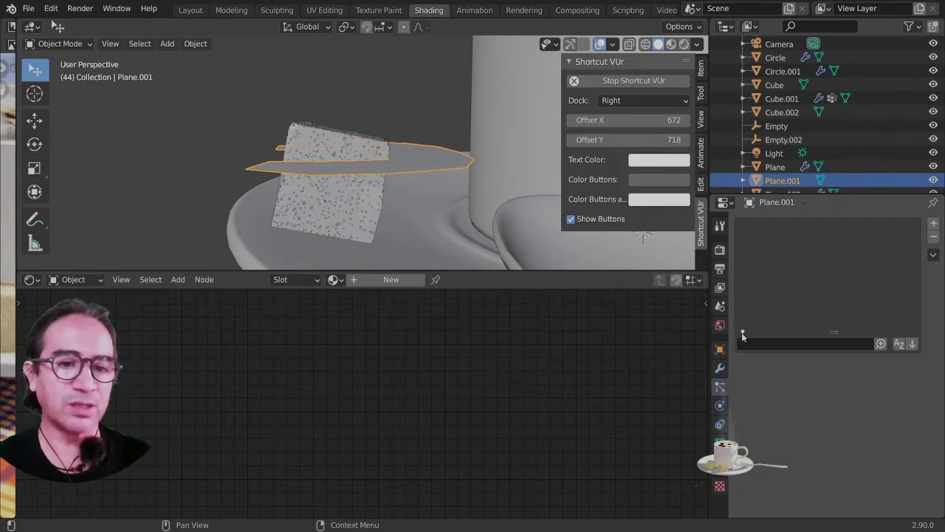
pyautogui.click(933, 224)
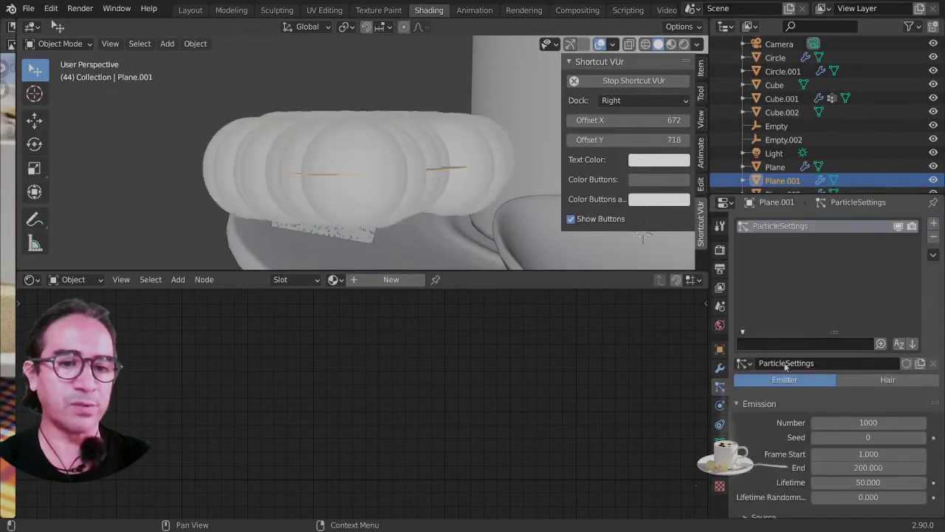
pyautogui.click(743, 363)
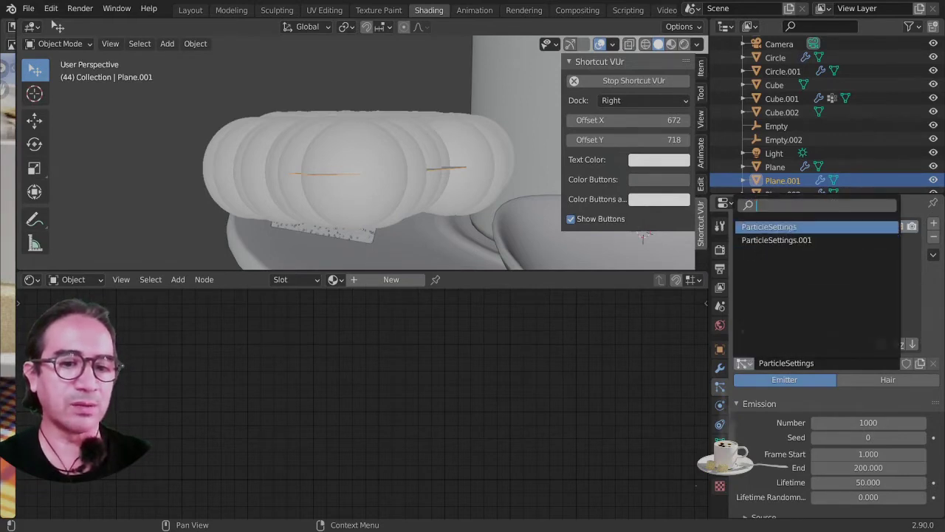
pyautogui.click(784, 241)
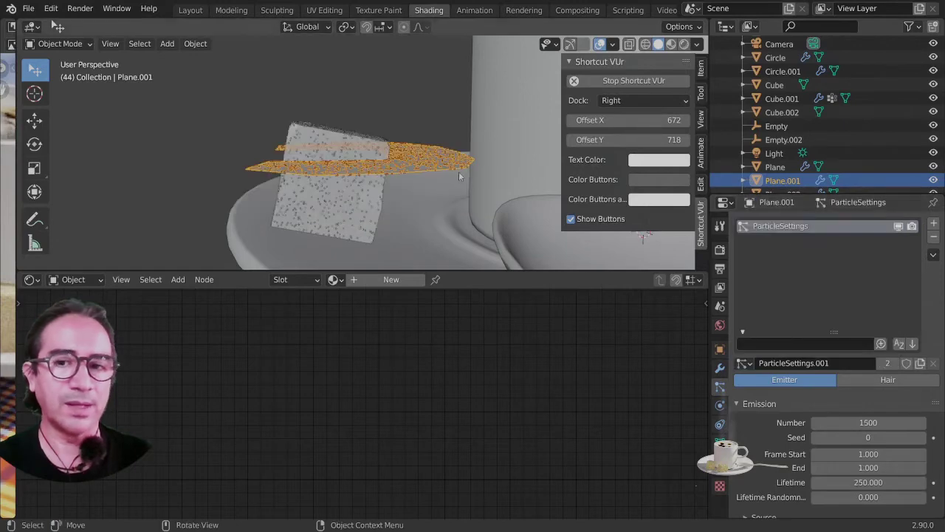
# Make the strip's particle settings an independent copy named surce-tombe and set the particle number to 500
pyautogui.moveTo(458, 176); pyautogui.dragTo(469, 197, button='middle')
pyautogui.scroll(-2, 376, 194)
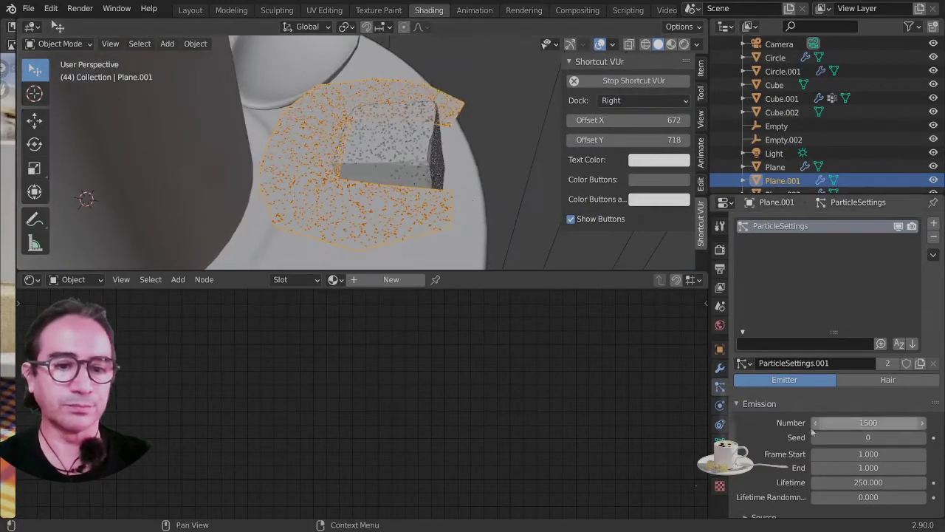
pyautogui.scroll(-2, 780, 432)
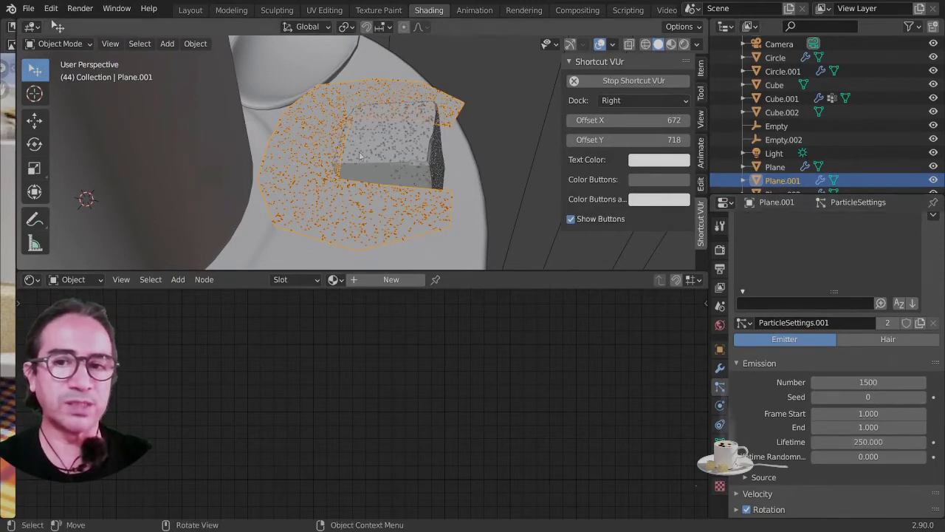
pyautogui.click(887, 323)
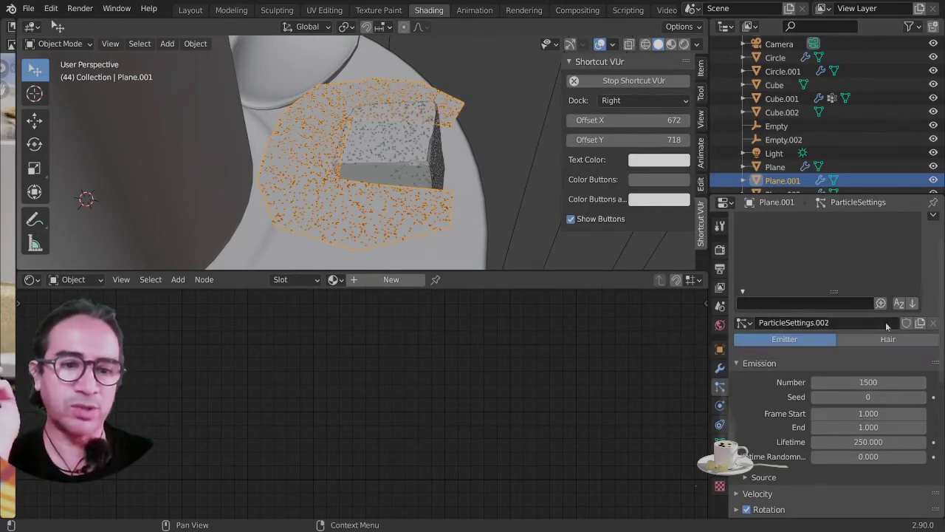
pyautogui.click(847, 322)
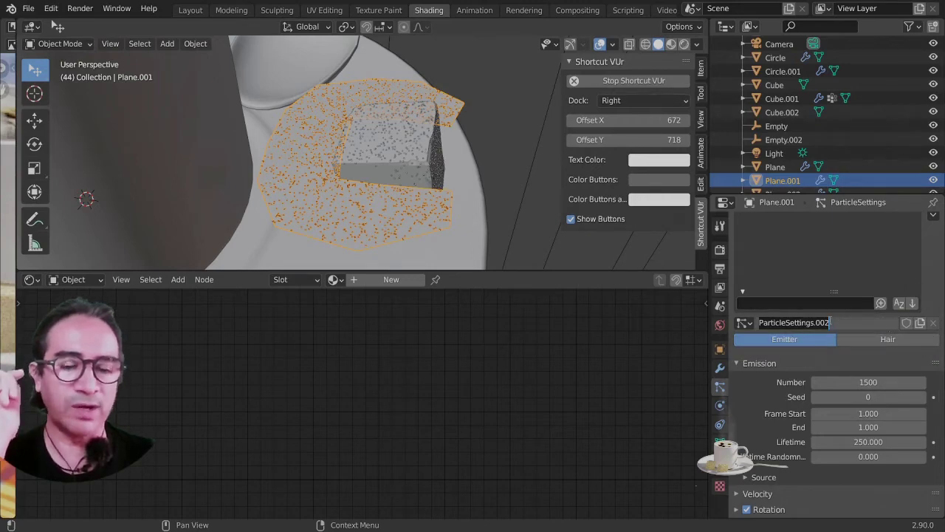
pyautogui.moveTo(836, 323); pyautogui.dragTo(758, 322)
pyautogui.write('surce-tombe')
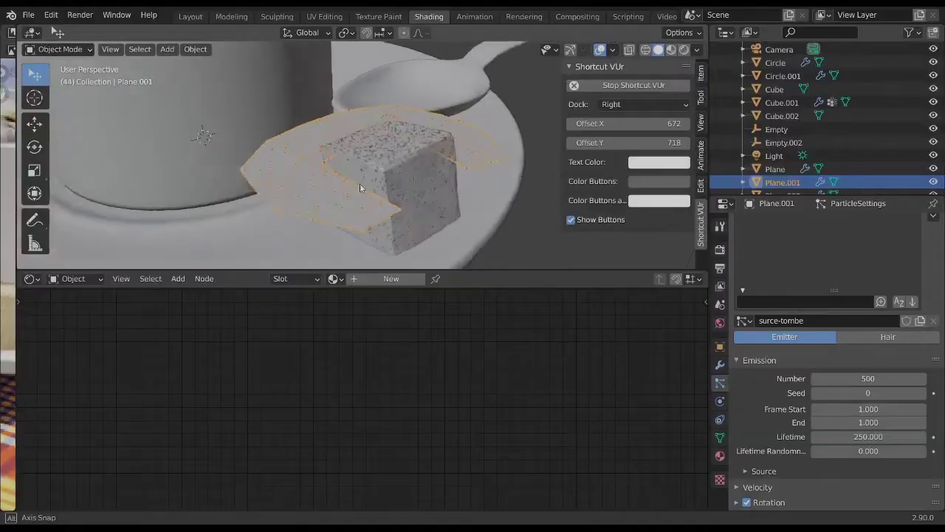
# Add a Shrinkwrap modifier to the strip around the sugar cube
pyautogui.moveTo(360, 184)
pyautogui.mouseDown(button='middle')
pyautogui.moveTo(413, 206)
pyautogui.moveTo(196, 195)
pyautogui.moveTo(163, 176)
pyautogui.moveTo(367, 167)
pyautogui.mouseUp(button='middle')
pyautogui.scroll(-3, 383, 139)
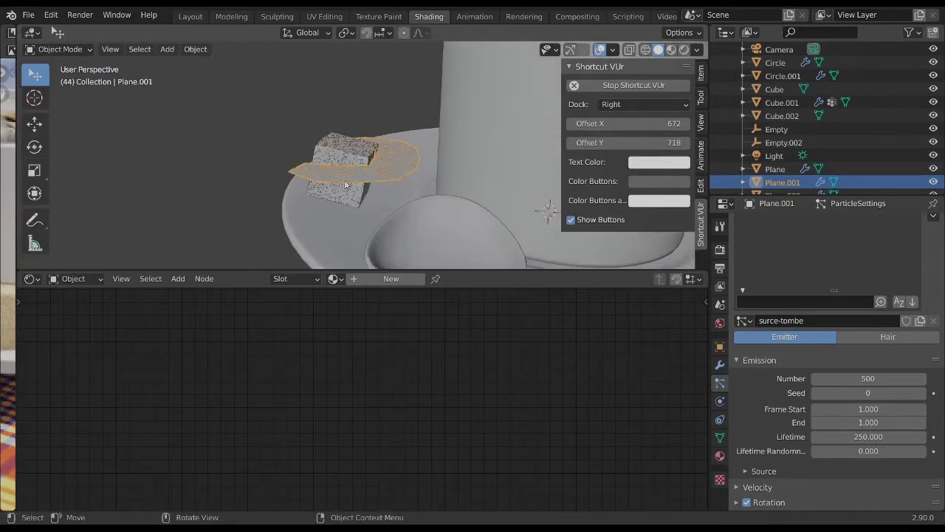
pyautogui.moveTo(377, 199); pyautogui.dragTo(302, 137, button='middle')
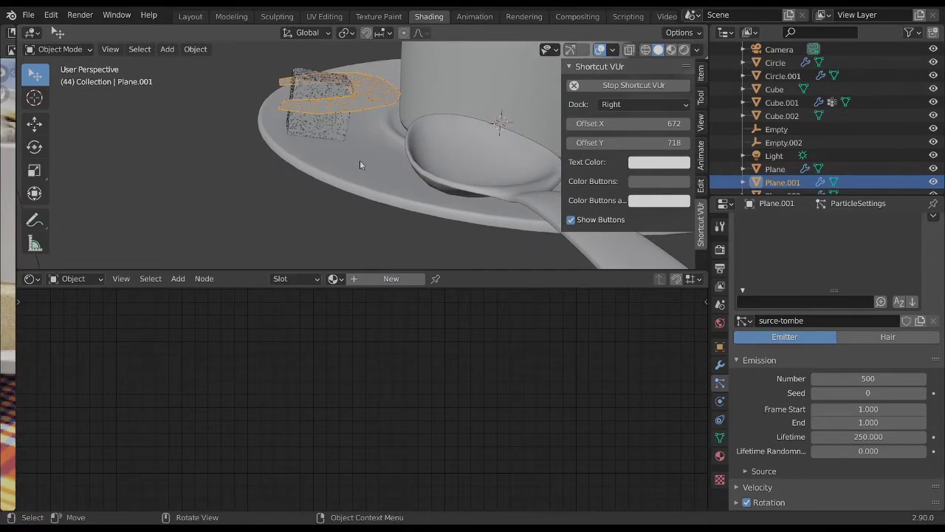
pyautogui.click(720, 364)
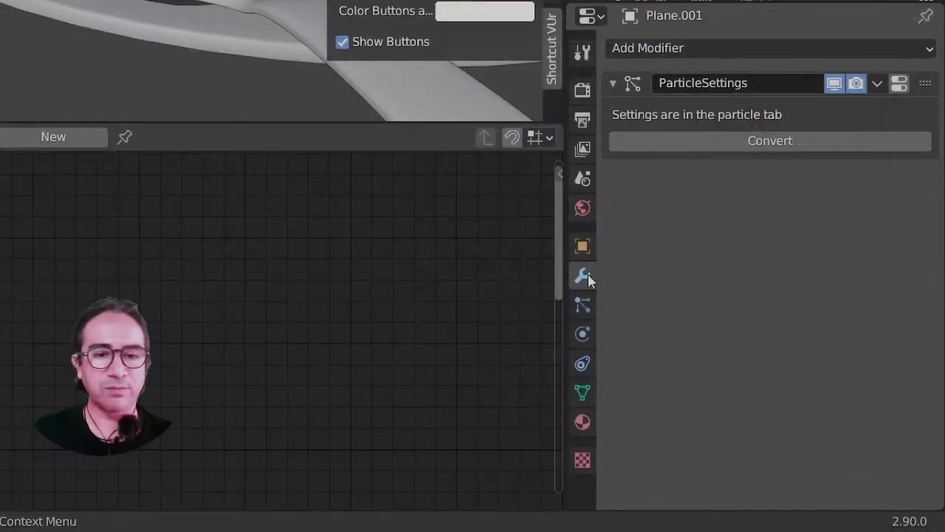
pyautogui.click(612, 83)
pyautogui.click(723, 52)
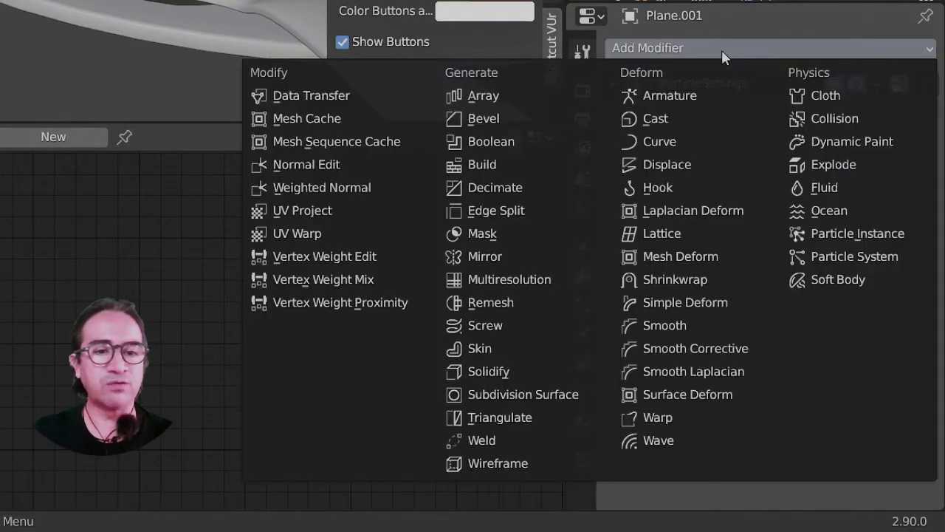
pyautogui.click(730, 284)
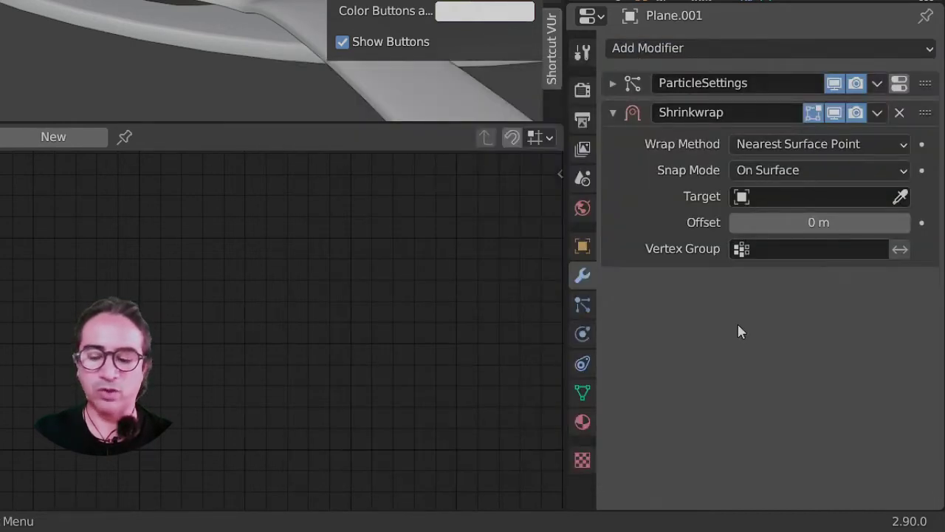
# Enlarge the 3D viewport and set the saucer, Circle.001, as the Shrinkwrap target
pyautogui.moveTo(247, 123); pyautogui.dragTo(249, 132)
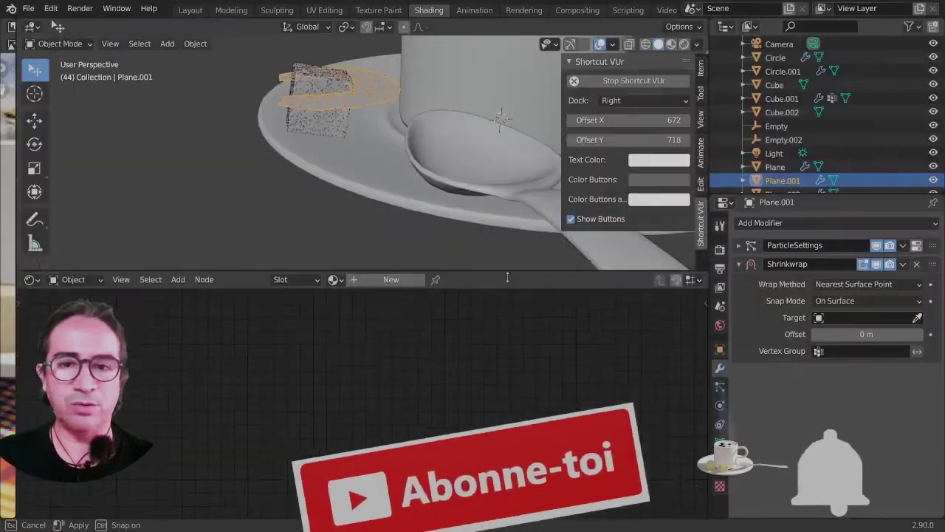
pyautogui.moveTo(507, 277); pyautogui.dragTo(516, 405)
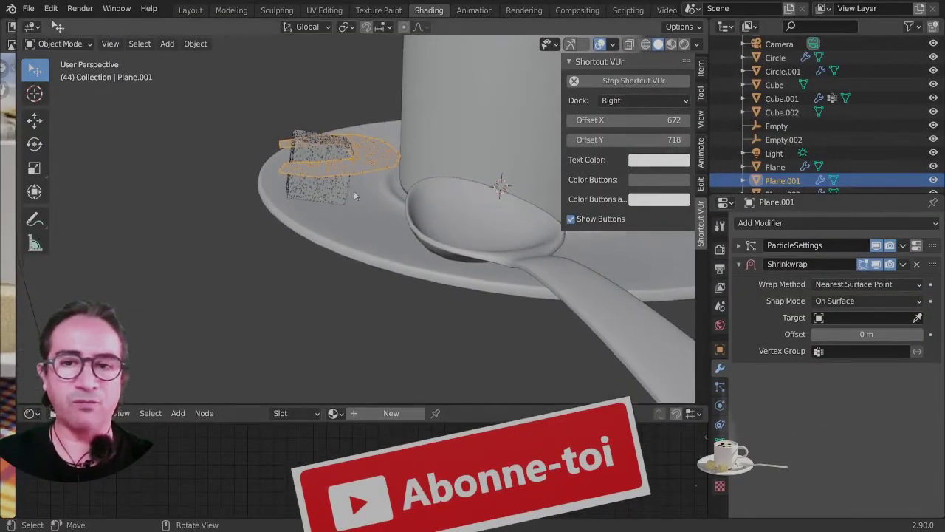
pyautogui.keyDown('shift'); pyautogui.moveTo(379, 230); pyautogui.dragTo(480, 314, button='middle'); pyautogui.keyUp('shift')
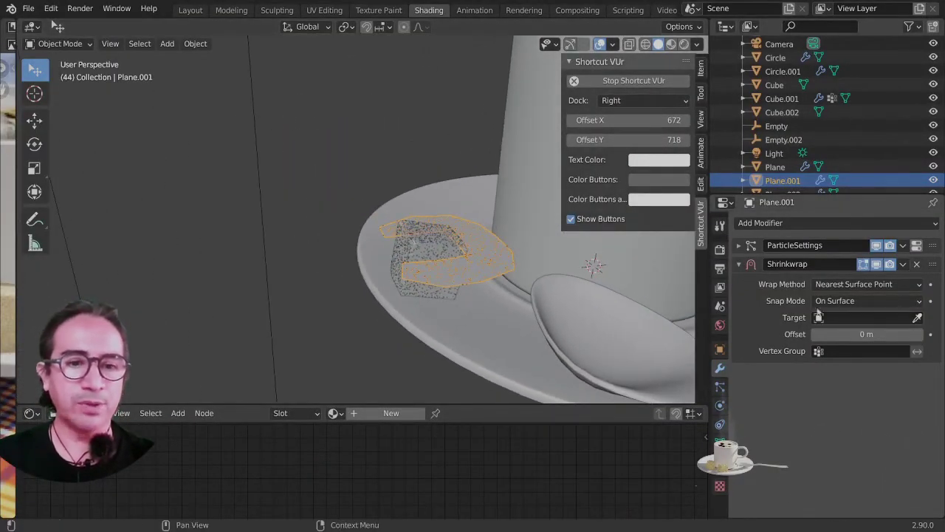
pyautogui.scroll(2, 650, 296)
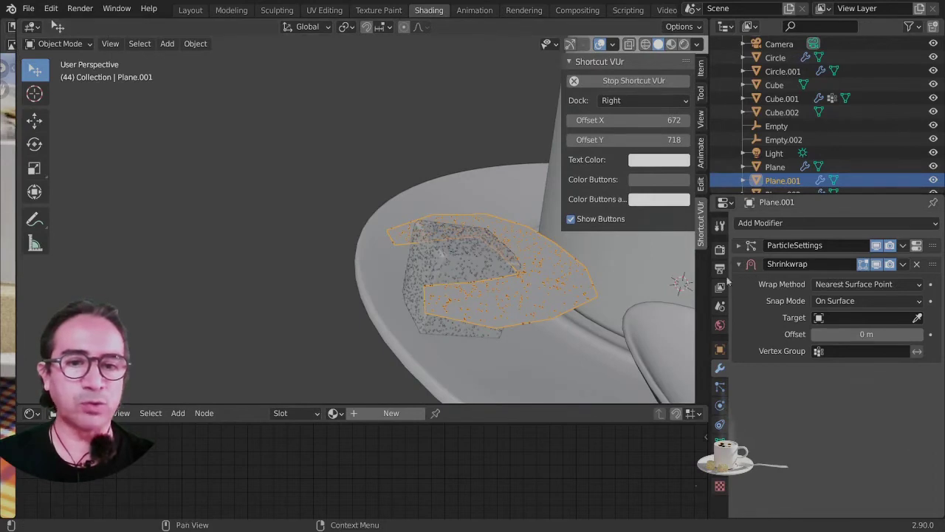
pyautogui.click(918, 319)
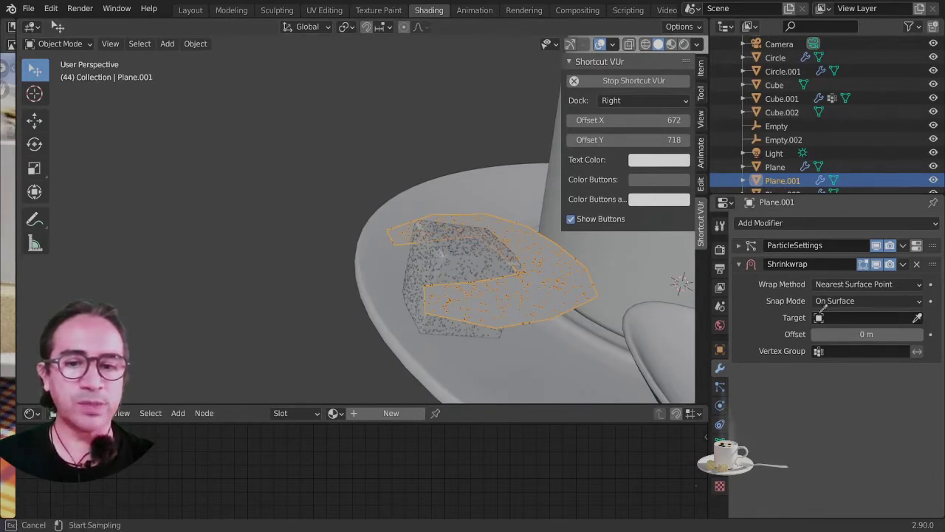
pyautogui.click(436, 356)
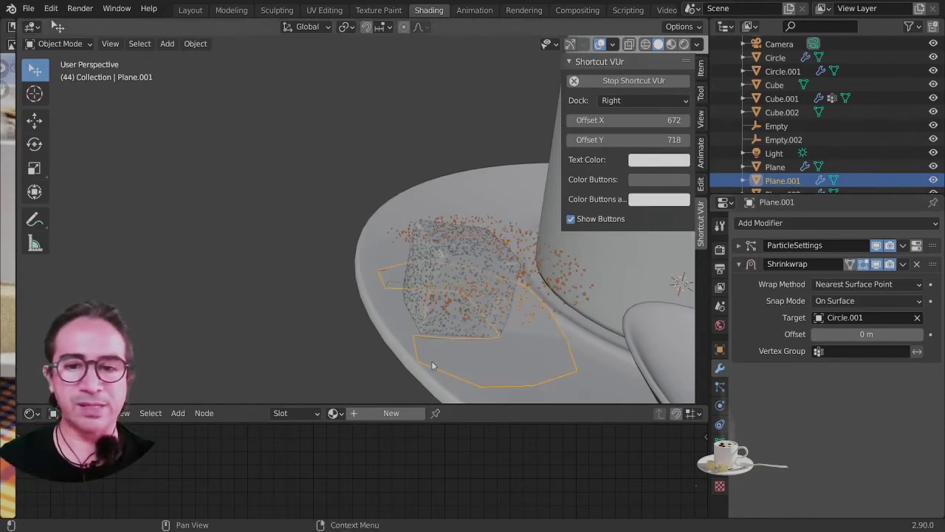
pyautogui.moveTo(431, 361); pyautogui.dragTo(413, 302, button='middle')
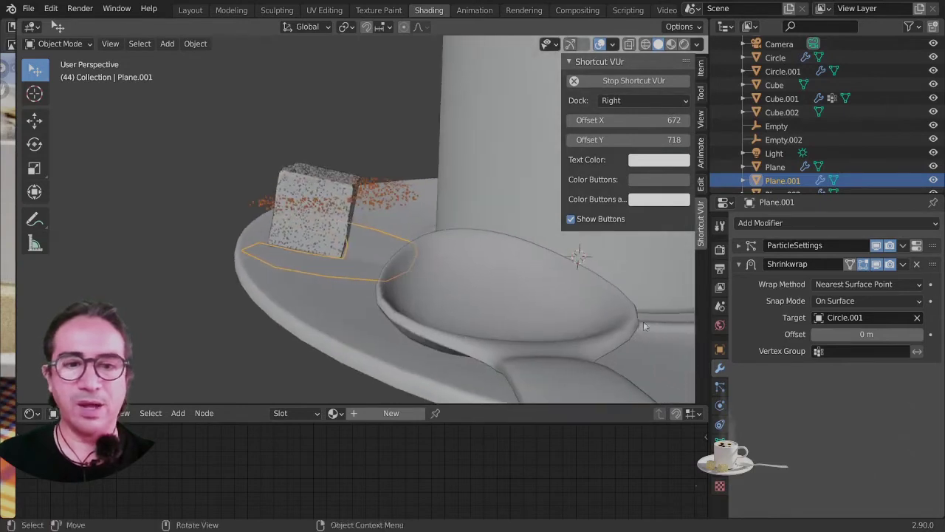
# Reorder the modifier stack so Shrinkwrap comes before ParticleSettings, letting the particles follow the strip on the saucer
pyautogui.click(738, 264)
pyautogui.moveTo(327, 258); pyautogui.dragTo(354, 255, button='middle')
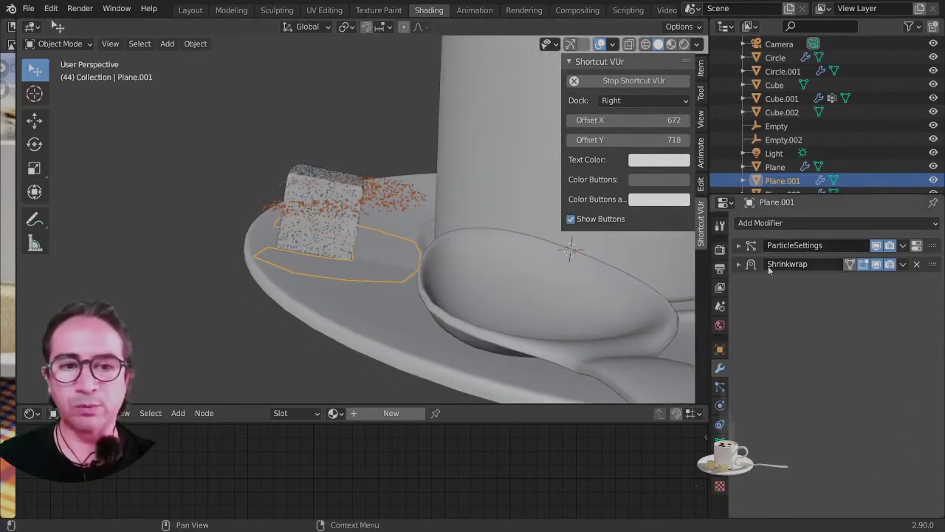
pyautogui.moveTo(934, 266); pyautogui.dragTo(934, 247)
pyautogui.moveTo(375, 248); pyautogui.dragTo(343, 313, button='middle')
pyautogui.scroll(2, 393, 341)
pyautogui.keyDown('shift'); pyautogui.moveTo(395, 343); pyautogui.dragTo(400, 241, button='middle'); pyautogui.keyUp('shift')
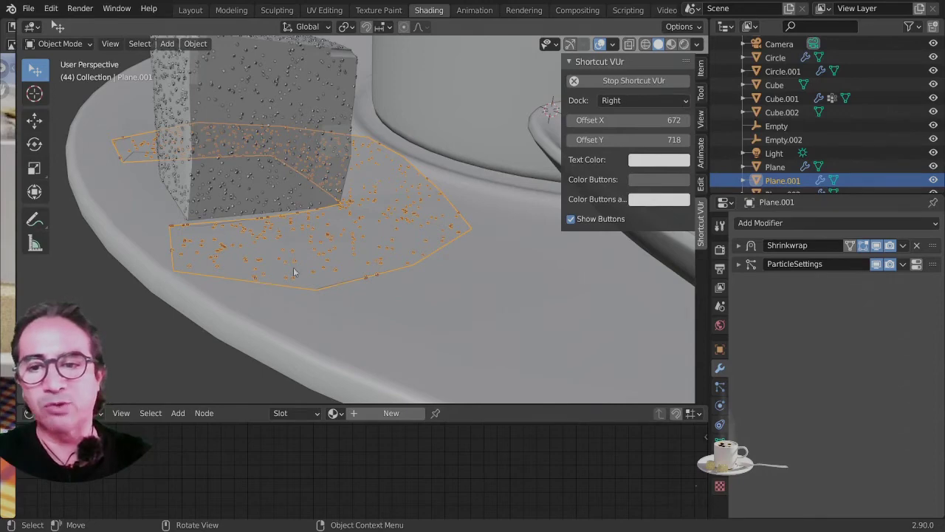
pyautogui.moveTo(293, 272); pyautogui.dragTo(340, 274, button='middle')
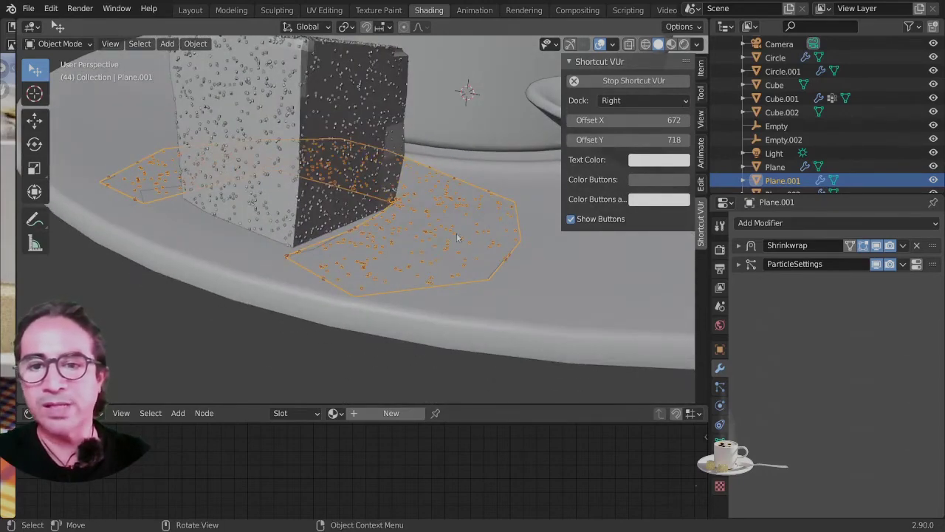
pyautogui.moveTo(460, 246); pyautogui.dragTo(345, 253, button='middle')
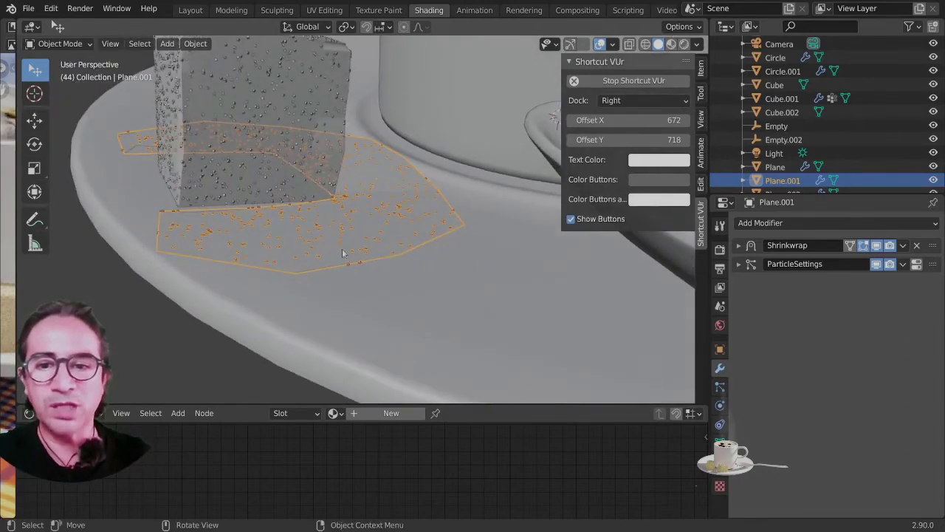
# Examine the strip and scattered sugar grains beside the cube in Rendered shading
pyautogui.click(684, 44)
pyautogui.moveTo(384, 234); pyautogui.dragTo(195, 227, button='middle')
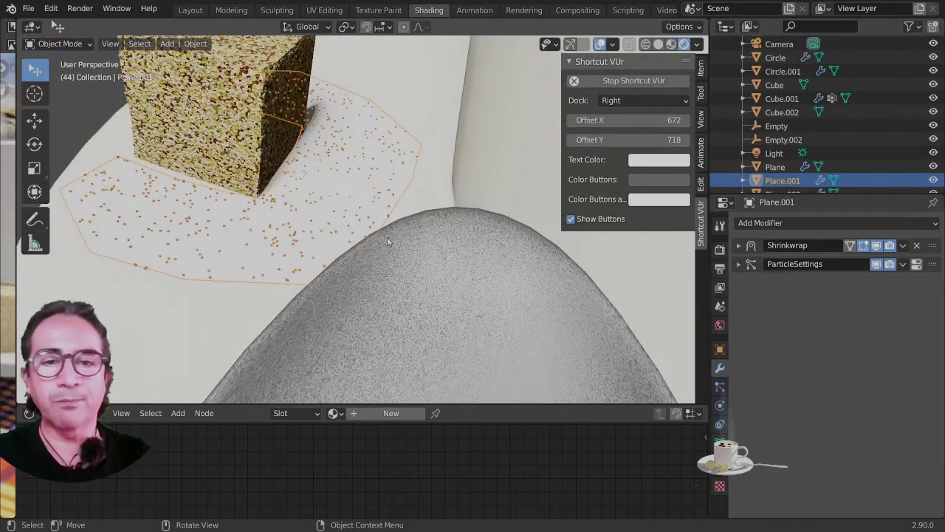
pyautogui.moveTo(388, 241); pyautogui.dragTo(450, 222, button='middle')
# Switch the viewport to Material Preview shading and select the cup
pyautogui.click(670, 45)
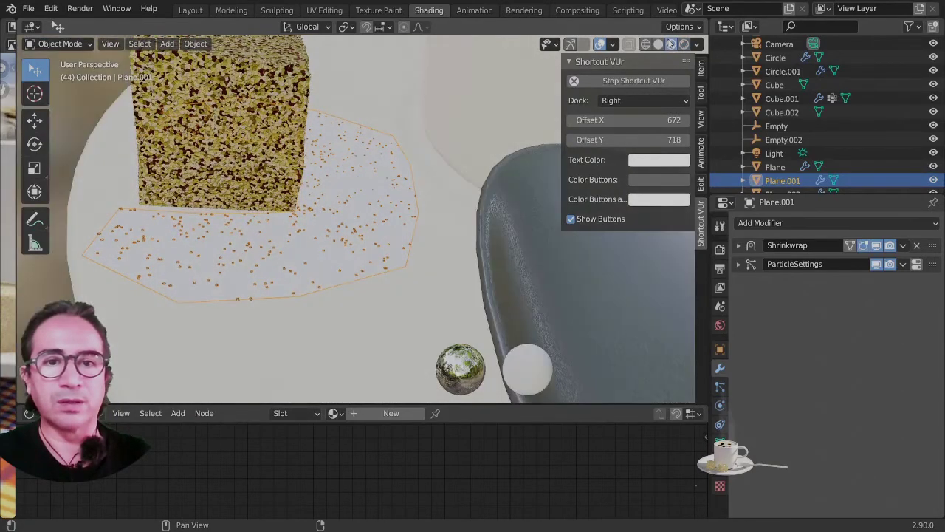
pyautogui.click(517, 85)
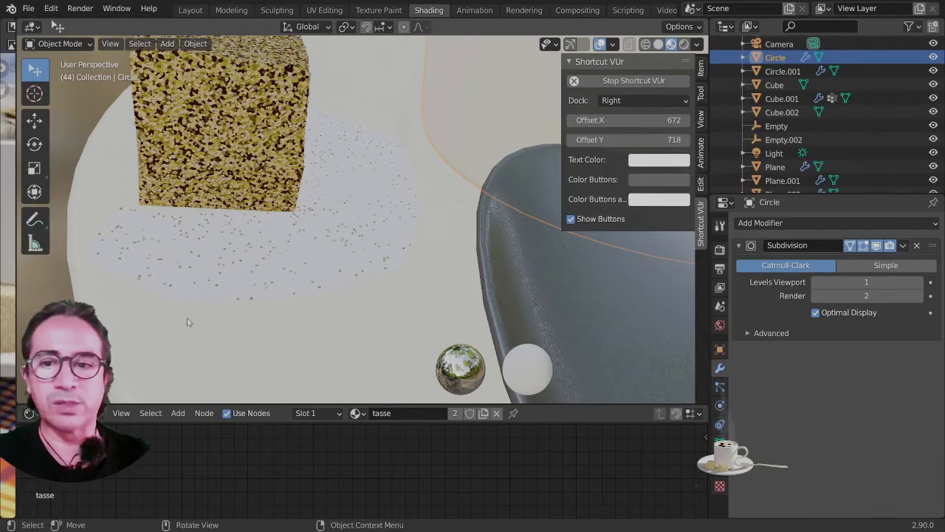
# Select the sugar-grain strip, Plane.001, and open the Render settings of its particle system
pyautogui.click(255, 251)
pyautogui.moveTo(270, 266); pyautogui.dragTo(288, 258, button='middle')
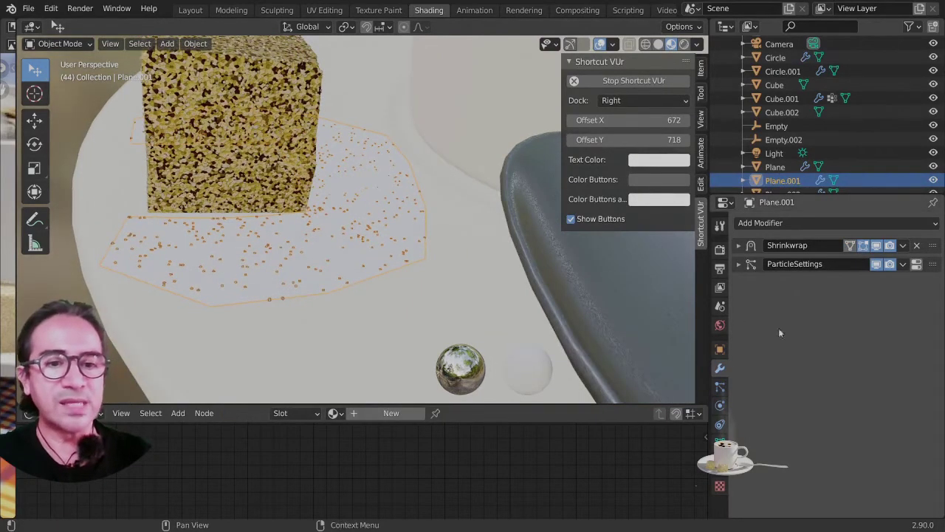
pyautogui.click(916, 265)
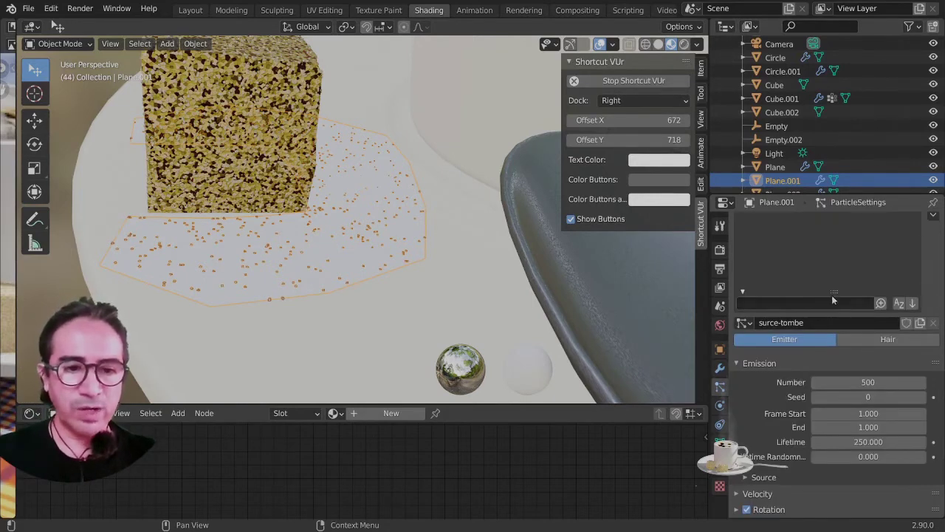
pyautogui.scroll(-3, 834, 290)
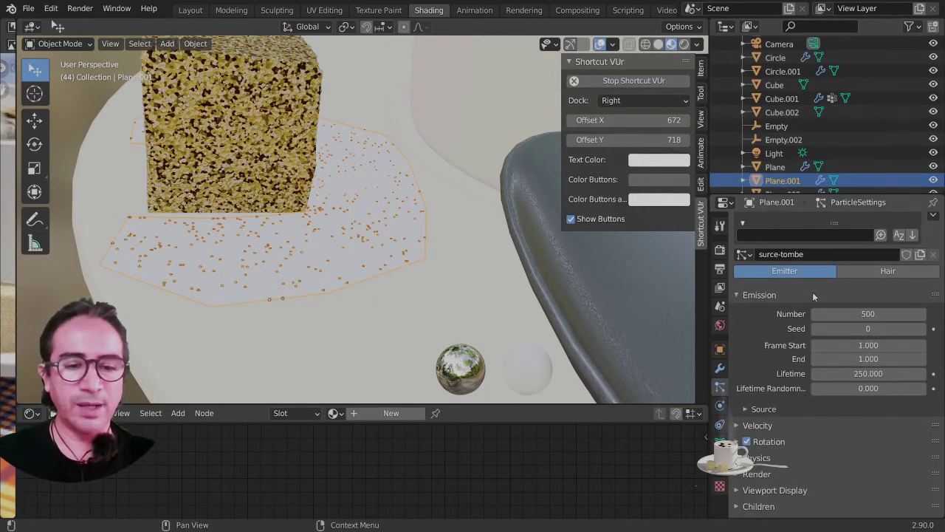
pyautogui.scroll(-2, 766, 325)
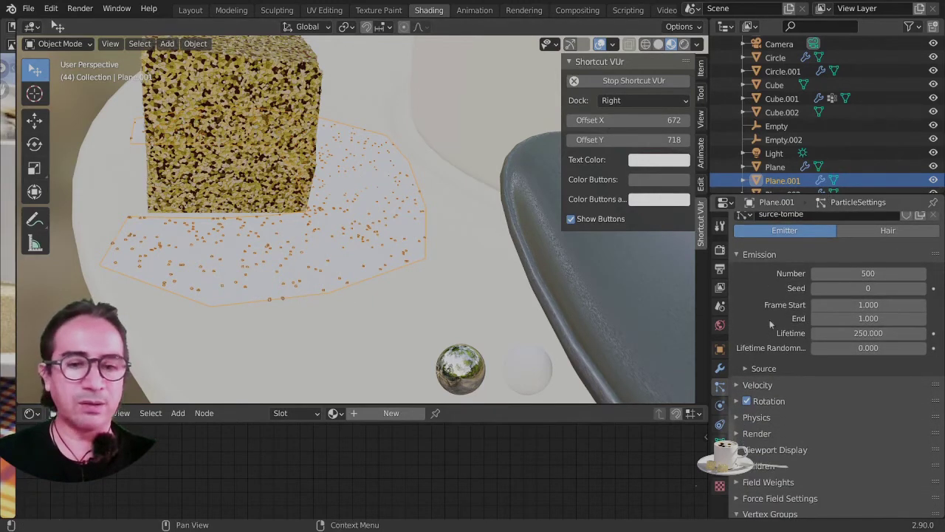
pyautogui.click(796, 433)
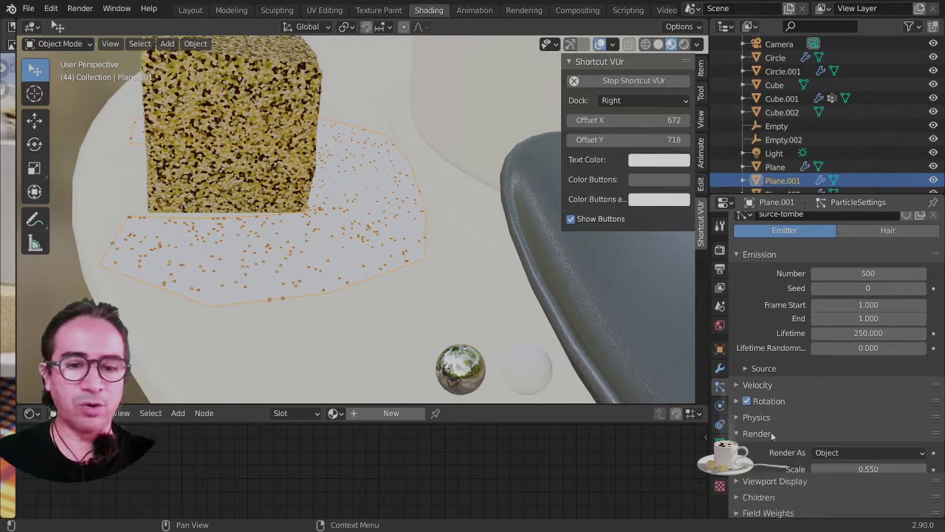
pyautogui.scroll(-7, 812, 370)
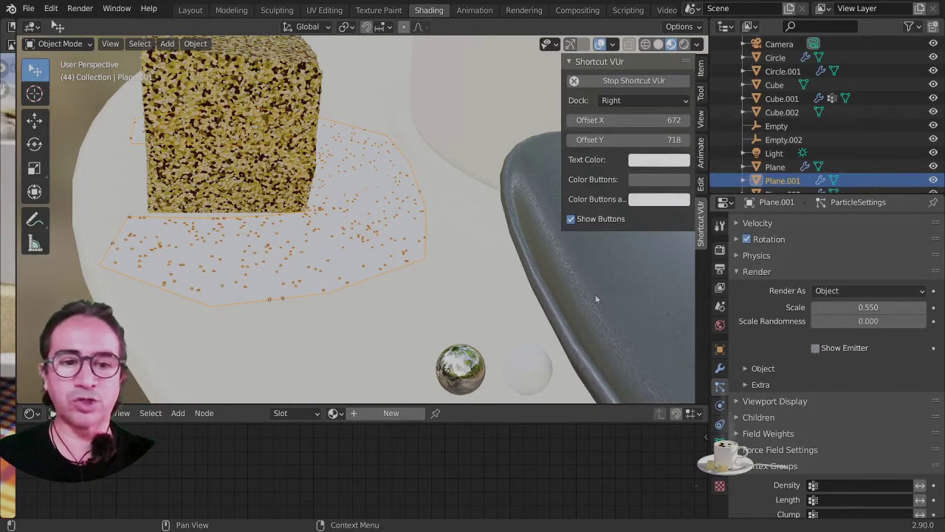
# Show the viewport in Rendered shading through the camera and render the image
pyautogui.click(685, 47)
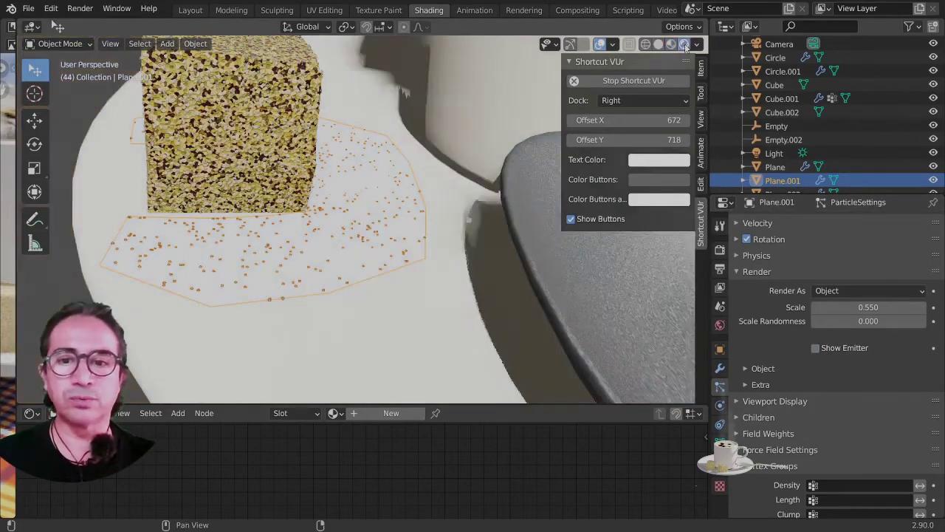
pyautogui.scroll(-3, 368, 228)
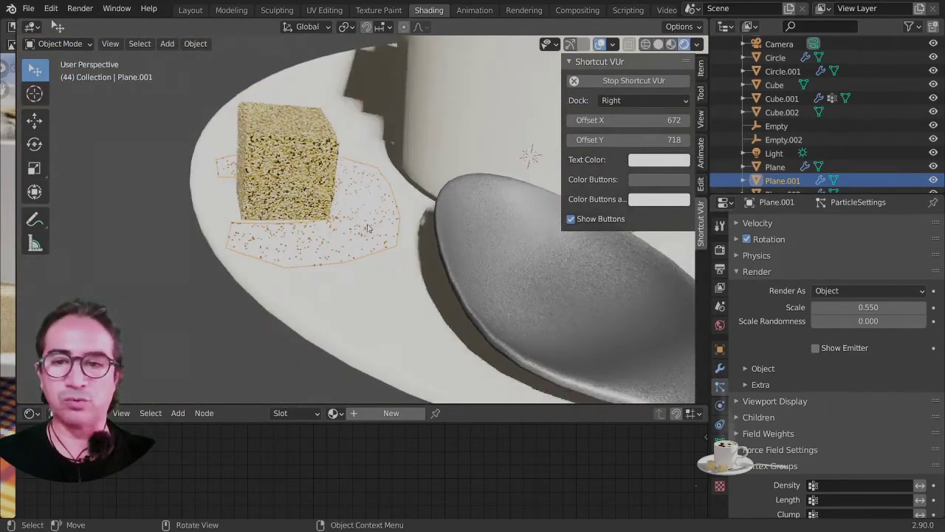
pyautogui.press('KP_0')
pyautogui.scroll(-3, 367, 227)
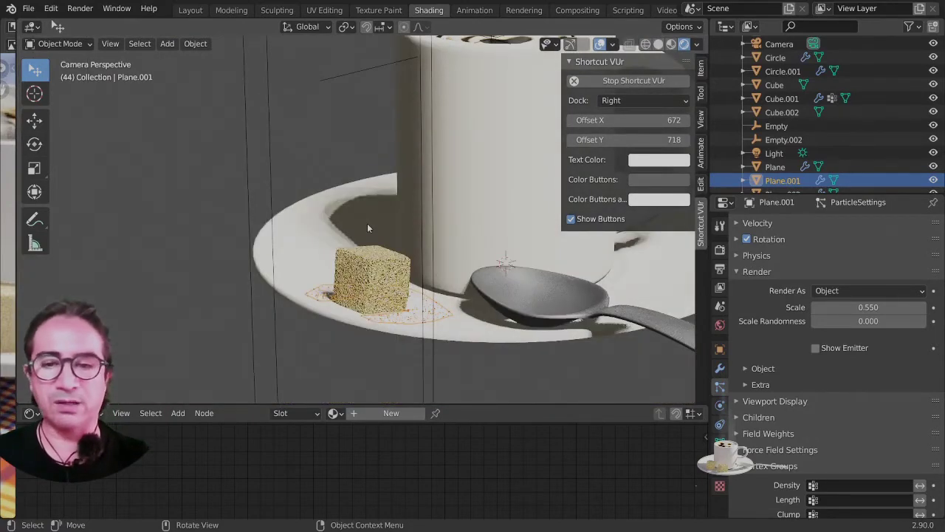
pyautogui.press('F12')
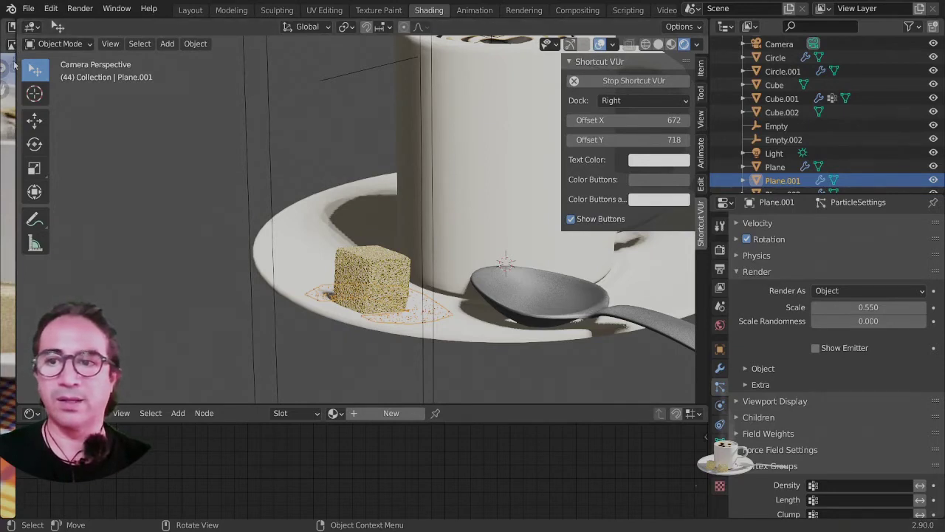
# Widen the image editor beside the viewport and display the Render Result in it
pyautogui.click(350, 62)
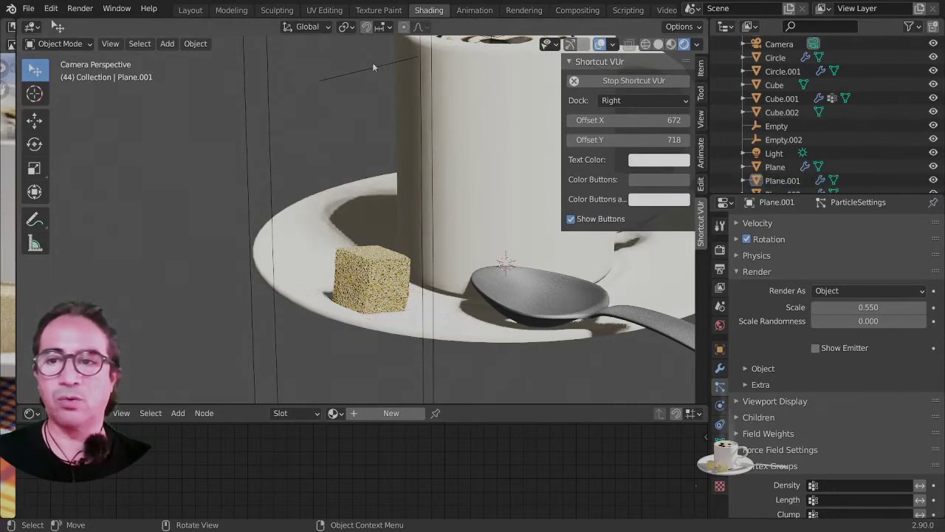
pyautogui.moveTo(14, 116); pyautogui.dragTo(260, 116)
pyautogui.click(84, 44)
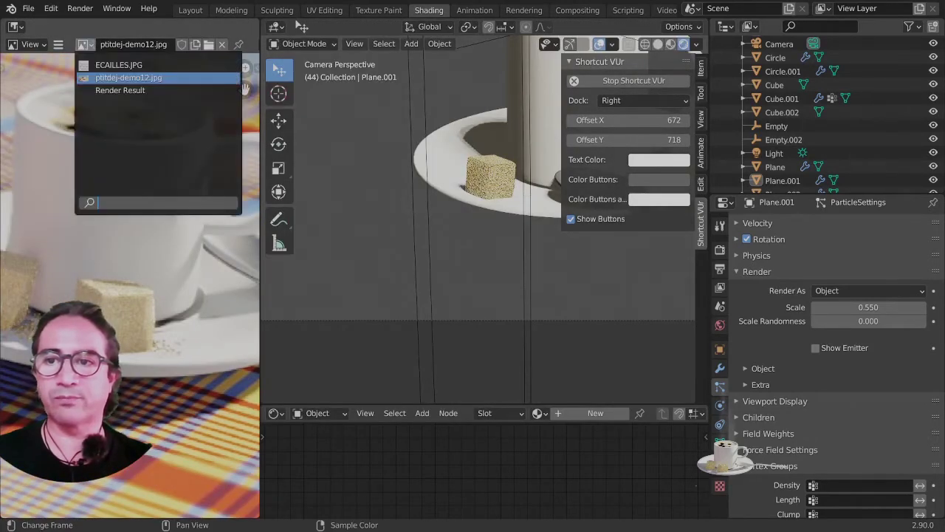
pyautogui.click(129, 90)
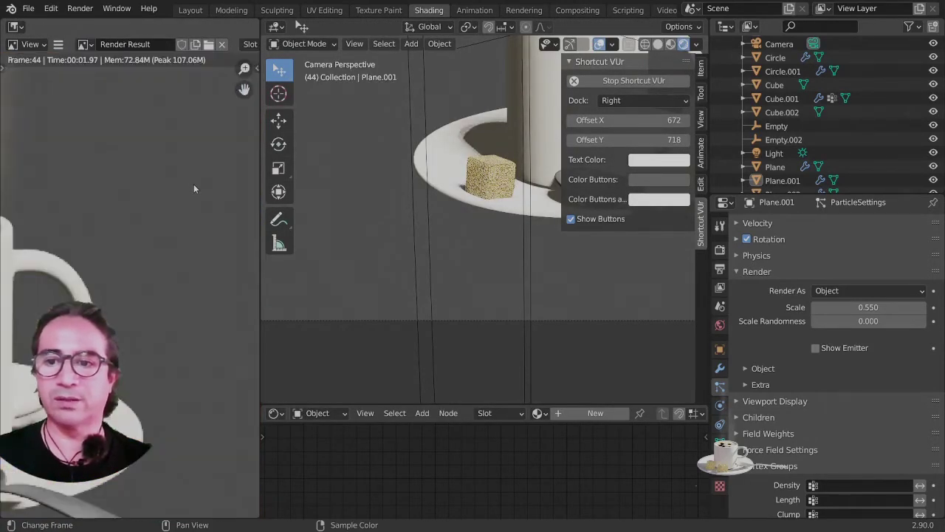
# Examine the fallen grains around the sugar cube in the maximized Render Result
pyautogui.hotkey('ctrl', 'space')
pyautogui.scroll(5, 177, 296)
pyautogui.moveTo(691, 186); pyautogui.dragTo(790, 94, button='middle')
pyautogui.scroll(2, 431, 406)
pyautogui.scroll(2, 432, 460)
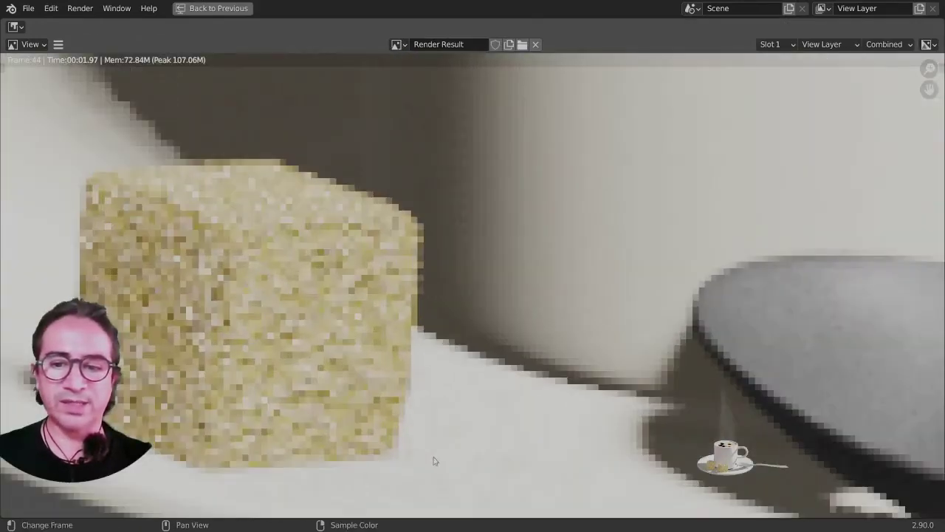
pyautogui.scroll(-2, 473, 435)
pyautogui.scroll(-1, 455, 422)
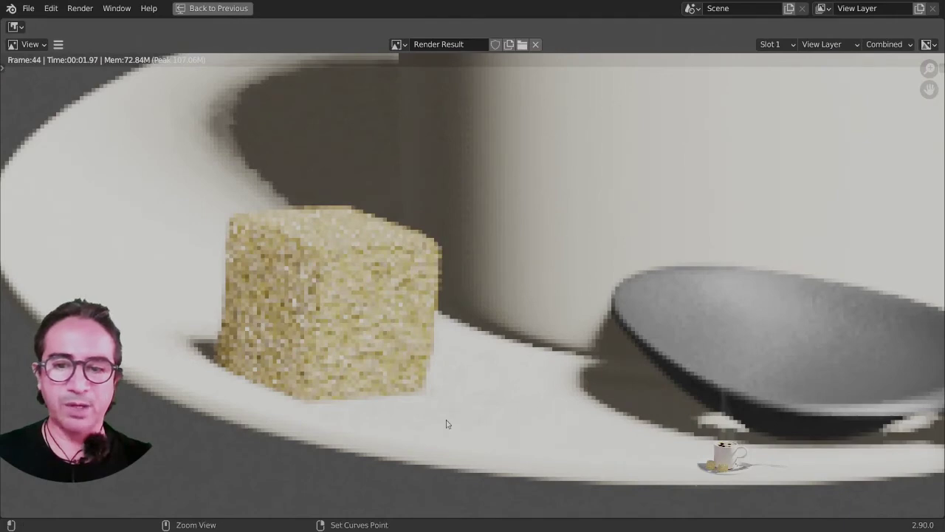
pyautogui.hotkey('ctrl', 'space')
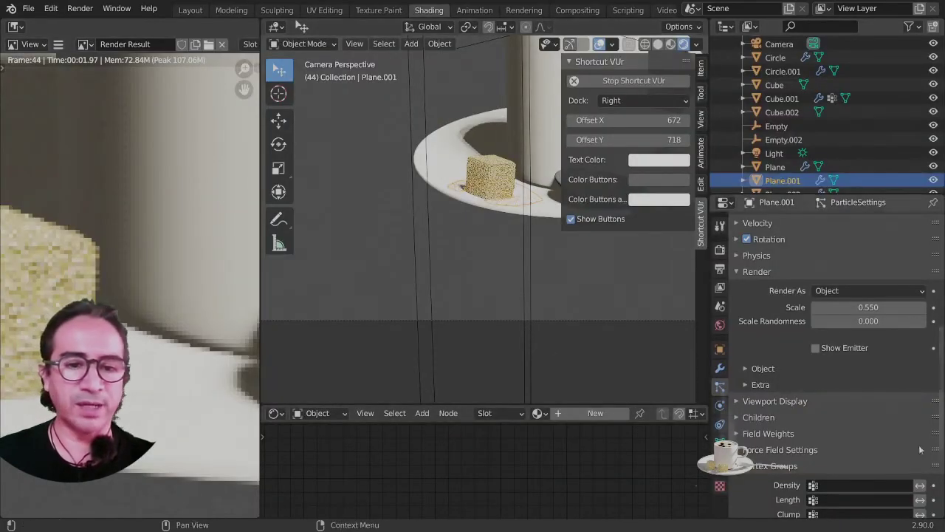
# Set the grain particles' render scale to 0.821 and inspect them beside the cube in the maximized viewport
pyautogui.scroll(-1, 823, 420)
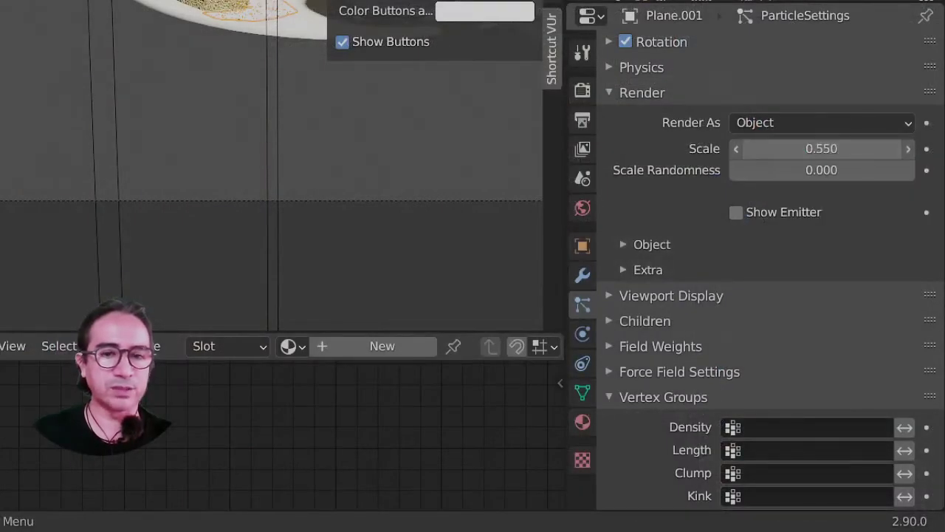
pyautogui.moveTo(821, 149); pyautogui.dragTo(922, 149)
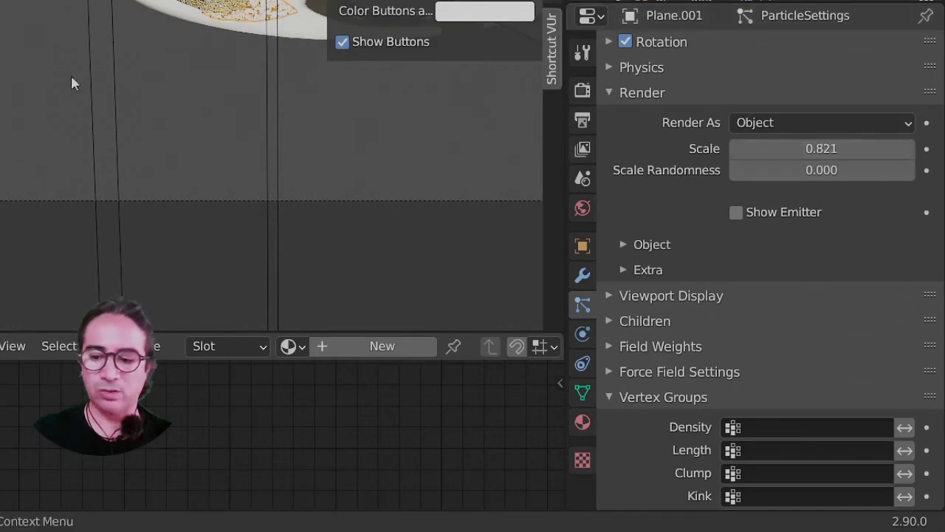
pyautogui.hotkey('ctrl', 'space')
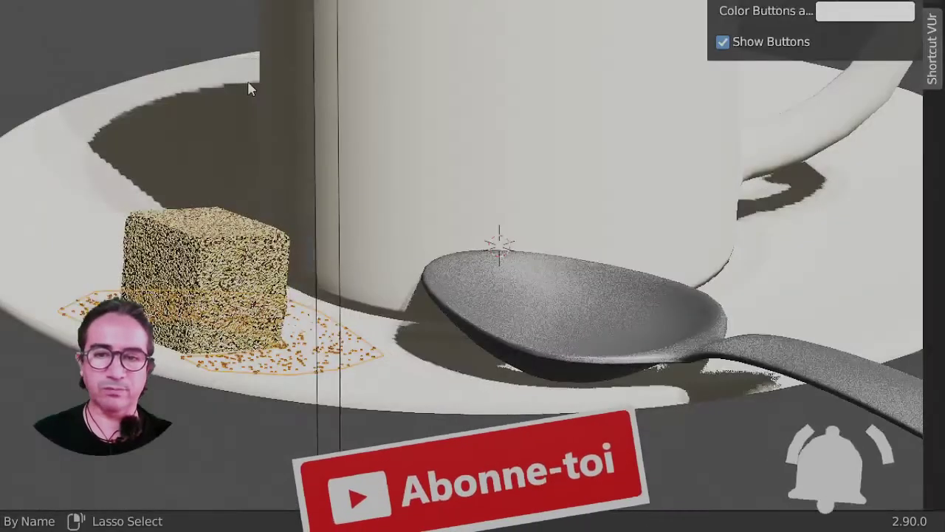
pyautogui.scroll(2, 248, 88)
pyautogui.keyDown('shift'); pyautogui.moveTo(248, 88); pyautogui.dragTo(130, 208, button='middle'); pyautogui.keyUp('shift')
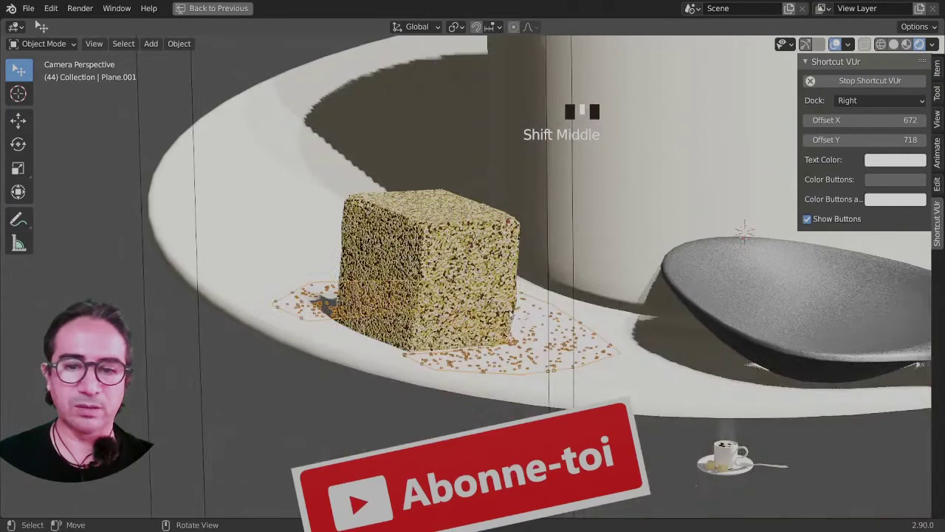
pyautogui.scroll(3, 509, 314)
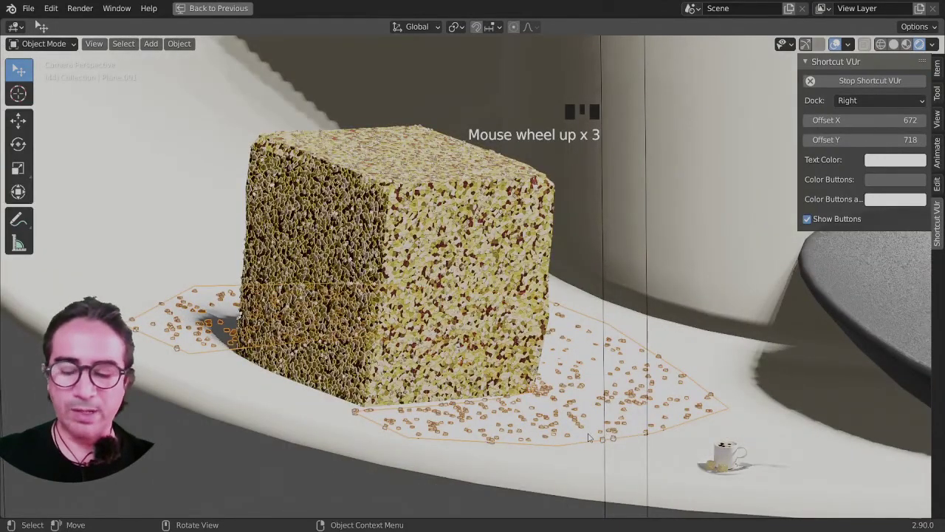
# Move the grain strip about 0.13 m along negative Y, toward the saucer's outer edge
pyautogui.press('g')
pyautogui.click(595, 435)
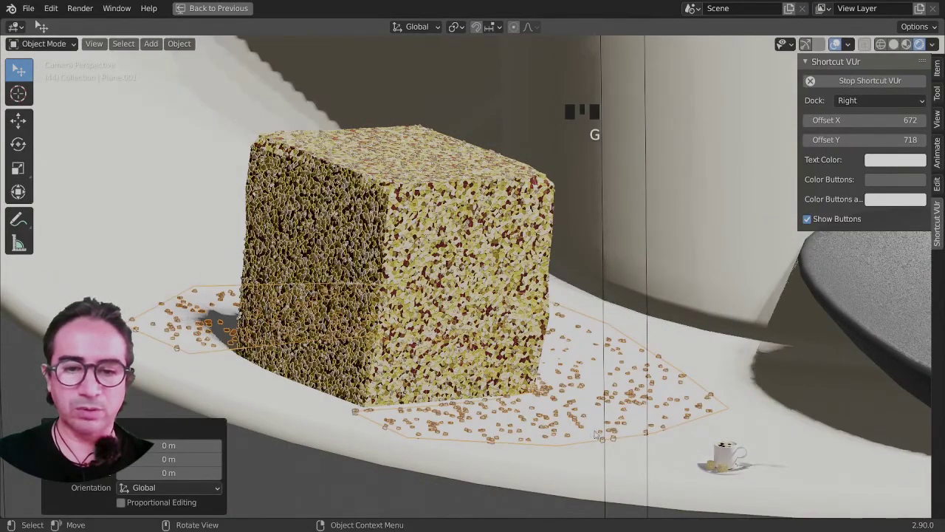
pyautogui.moveTo(556, 433); pyautogui.dragTo(530, 411, button='middle')
pyautogui.scroll(6, 530, 411)
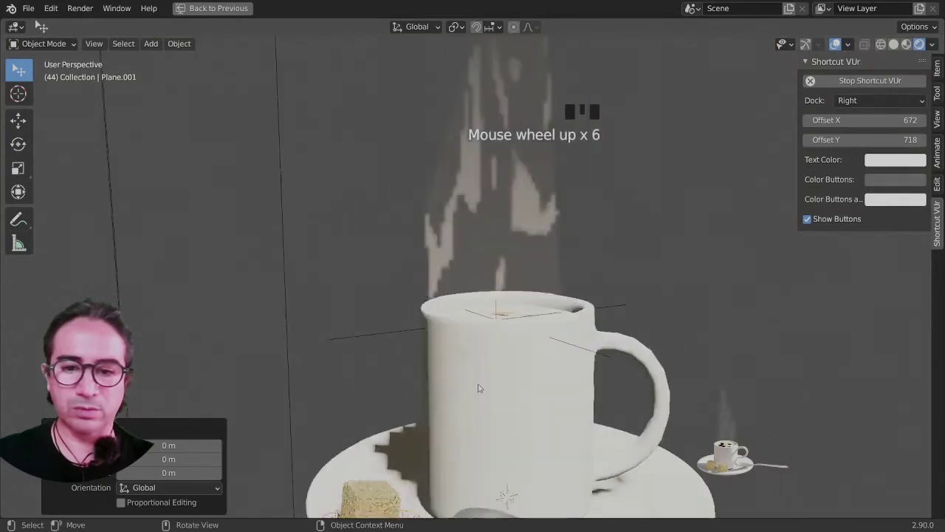
pyautogui.keyDown('shift'); pyautogui.moveTo(481, 388); pyautogui.dragTo(502, 202, button='middle'); pyautogui.keyUp('shift')
pyautogui.scroll(3, 476, 325)
pyautogui.moveTo(408, 429); pyautogui.dragTo(367, 435, button='middle')
pyautogui.press('g')
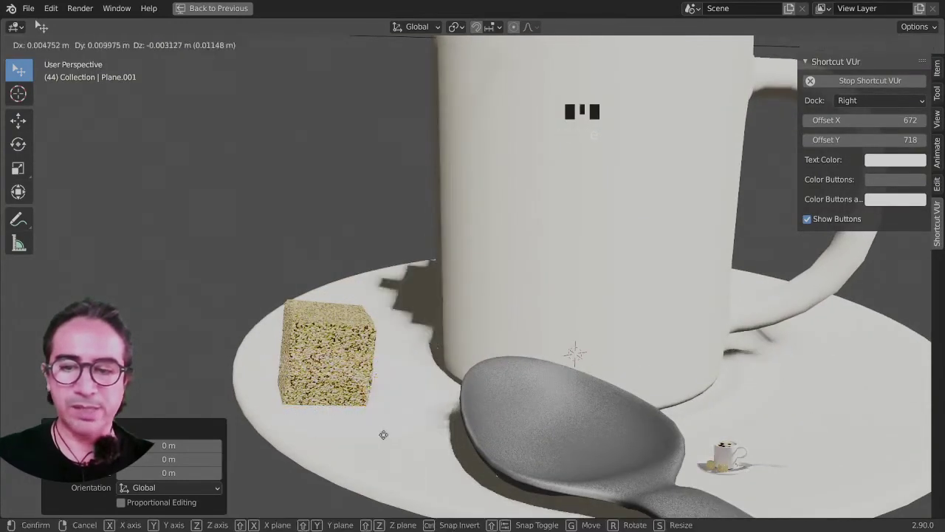
pyautogui.click(339, 436)
# Shift the grain strip about 0.05 m in Y from top view, plus about 0.2 m in Y and 0.18 m in Z in perspective
pyautogui.press('KP_7')
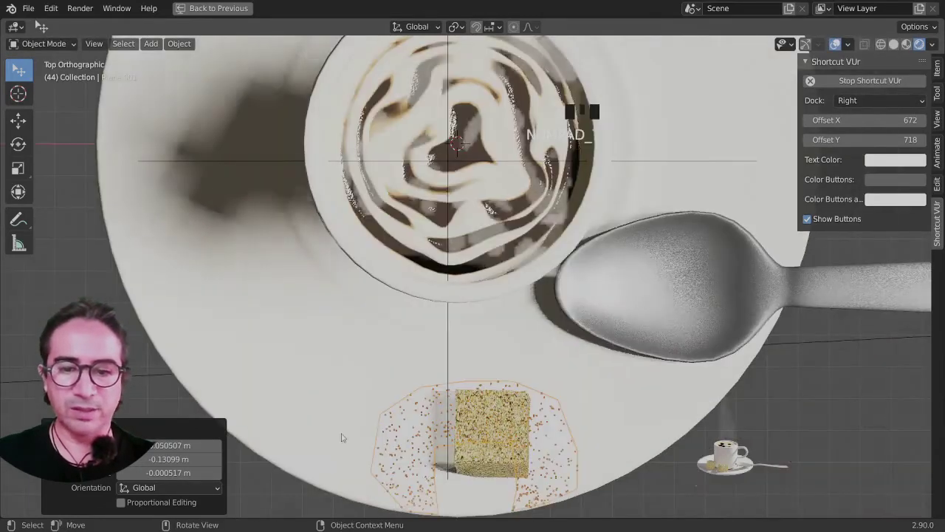
pyautogui.press('g')
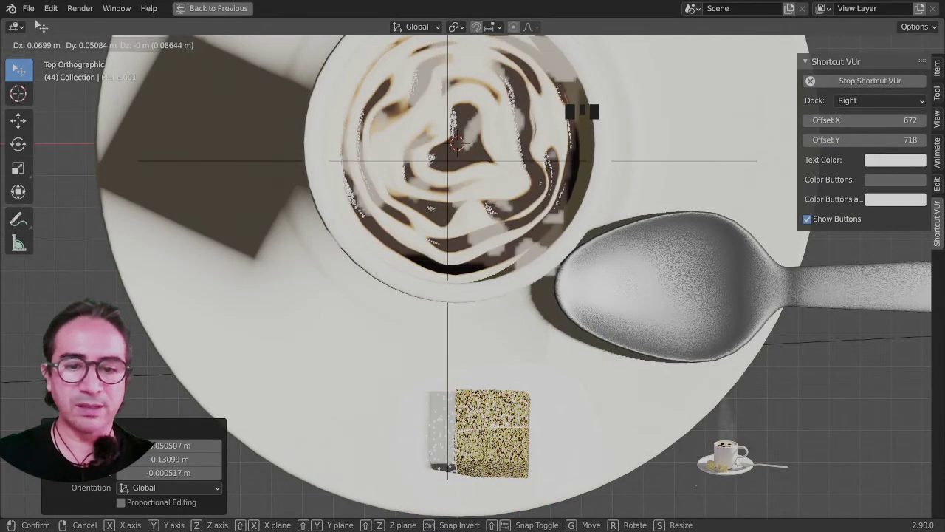
pyautogui.click(530, 446)
pyautogui.moveTo(529, 446); pyautogui.dragTo(487, 350, button='middle')
pyautogui.press('g')
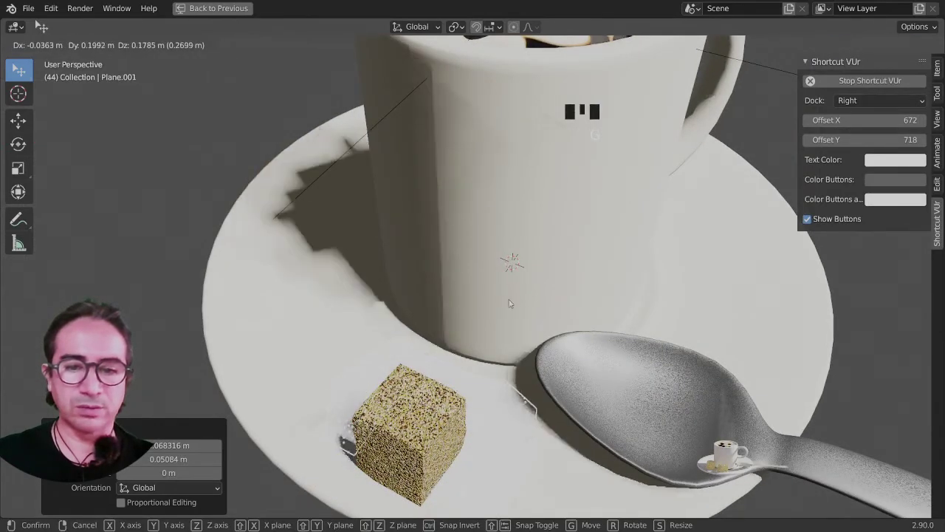
pyautogui.click(525, 415)
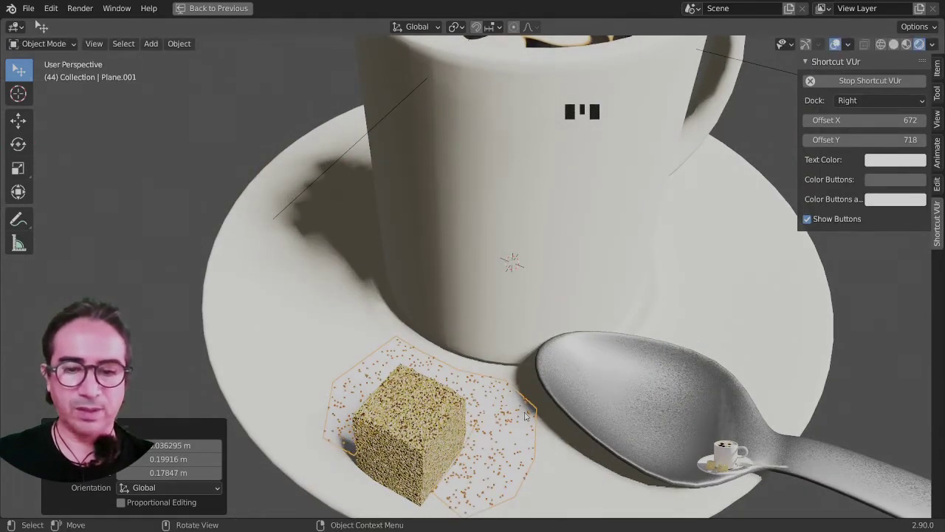
# Move the grain strip about -0.025 m in Y from top view so it surrounds the cube, and check it through the camera
pyautogui.press('KP_7')
pyautogui.press('g')
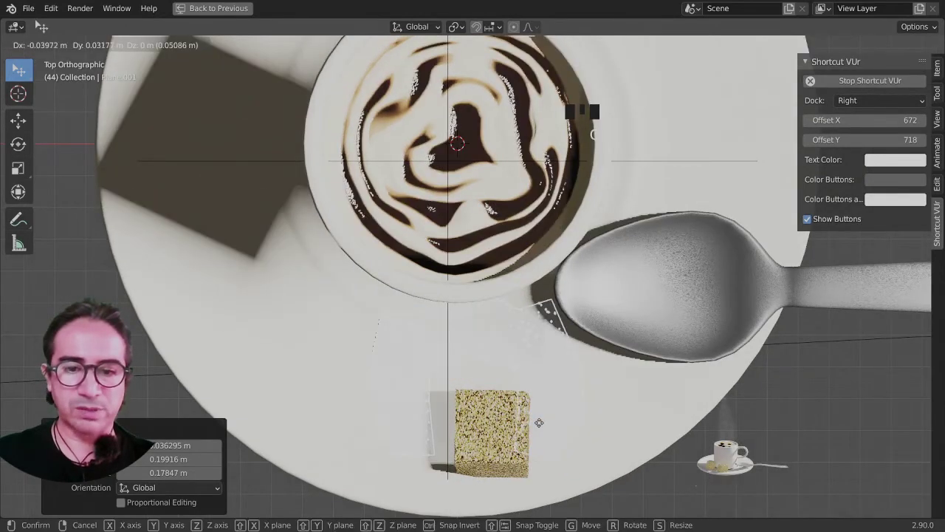
pyautogui.click(542, 435)
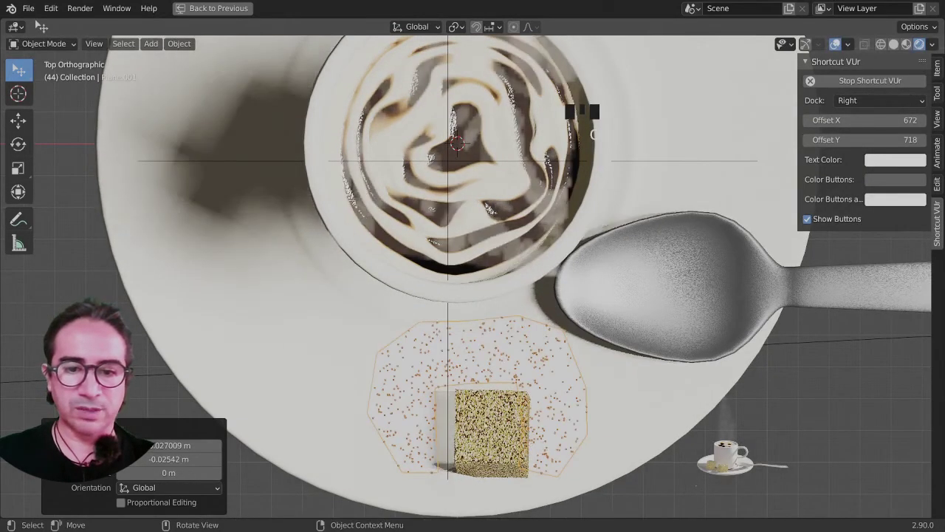
pyautogui.moveTo(520, 470); pyautogui.dragTo(472, 419, button='middle')
pyautogui.press('KP_0')
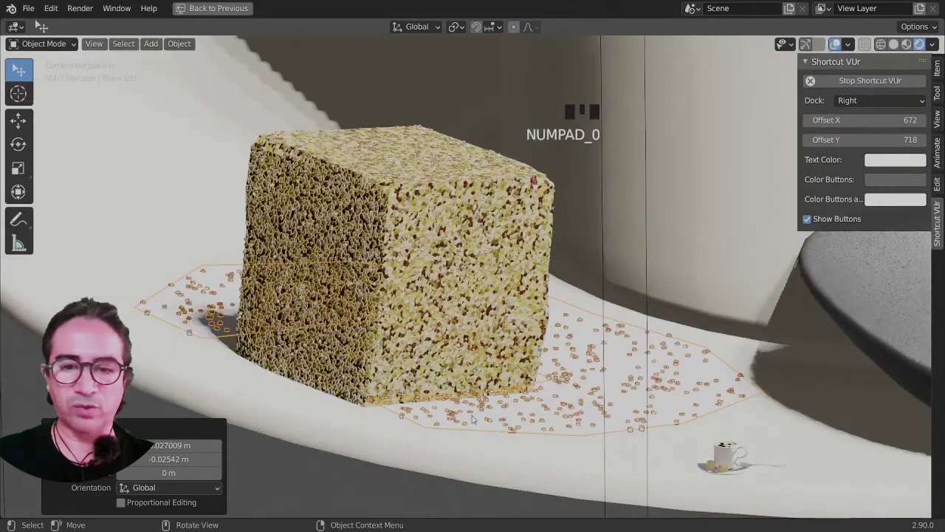
pyautogui.scroll(-7, 472, 420)
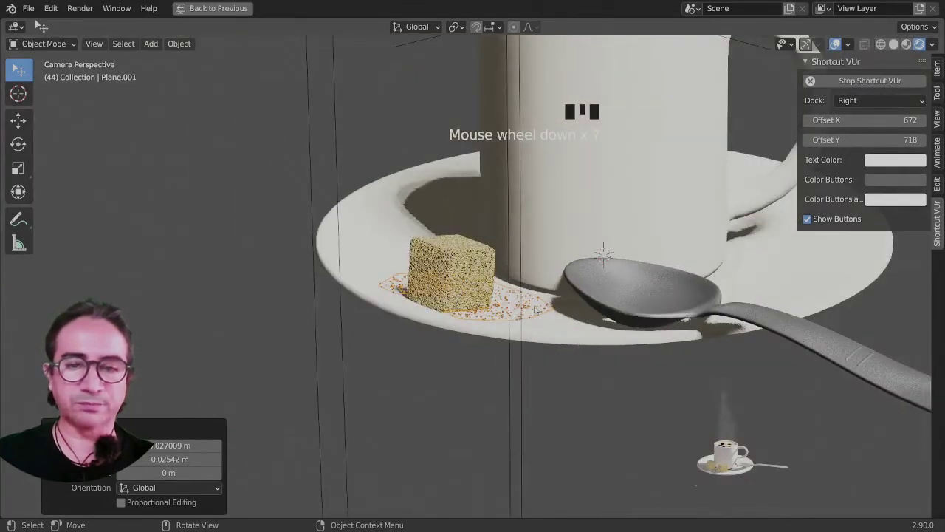
pyautogui.scroll(-2, 533, 309)
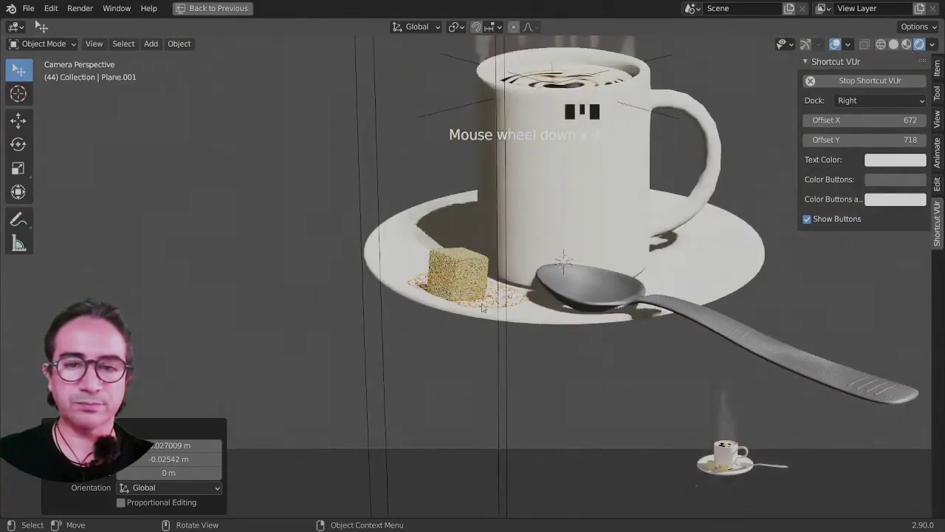
# Duplicate the sugar cube with its grain strip and place the copy about -0.55 m in X and 0.08 m in Y from top view
pyautogui.keyDown('shift'); pyautogui.click(464, 271); pyautogui.keyUp('shift')
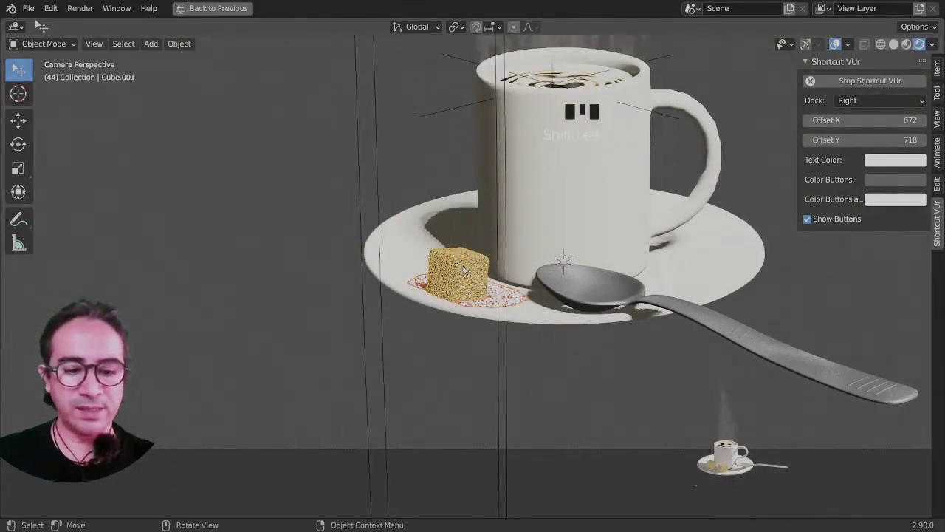
pyautogui.press('KP_7')
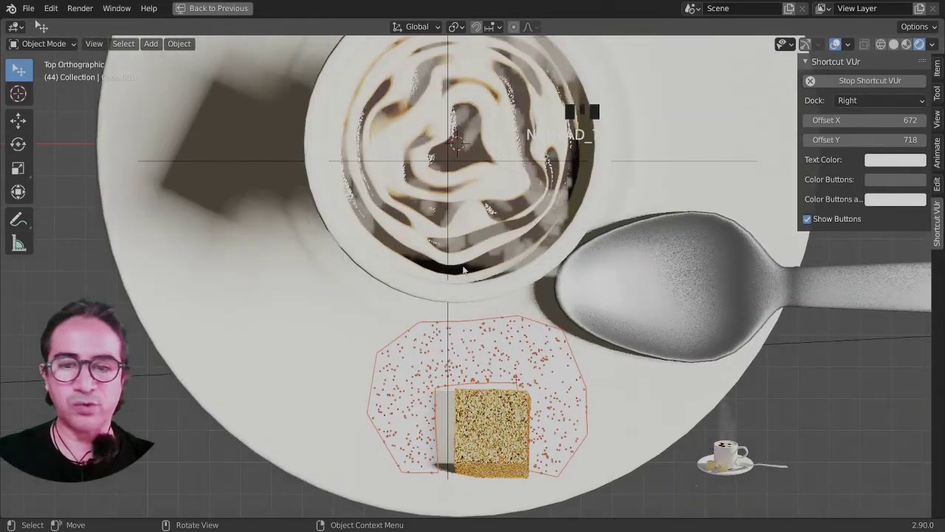
pyautogui.scroll(-2, 536, 322)
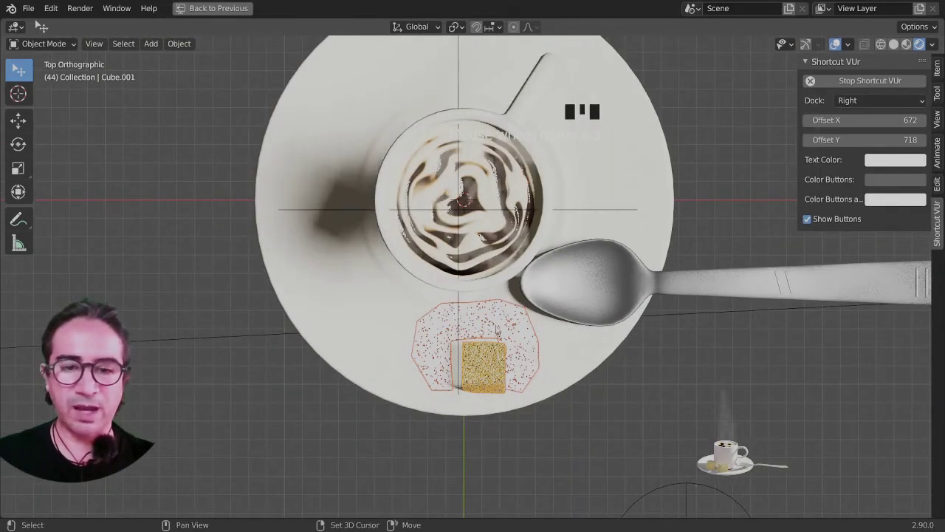
pyautogui.click(488, 320)
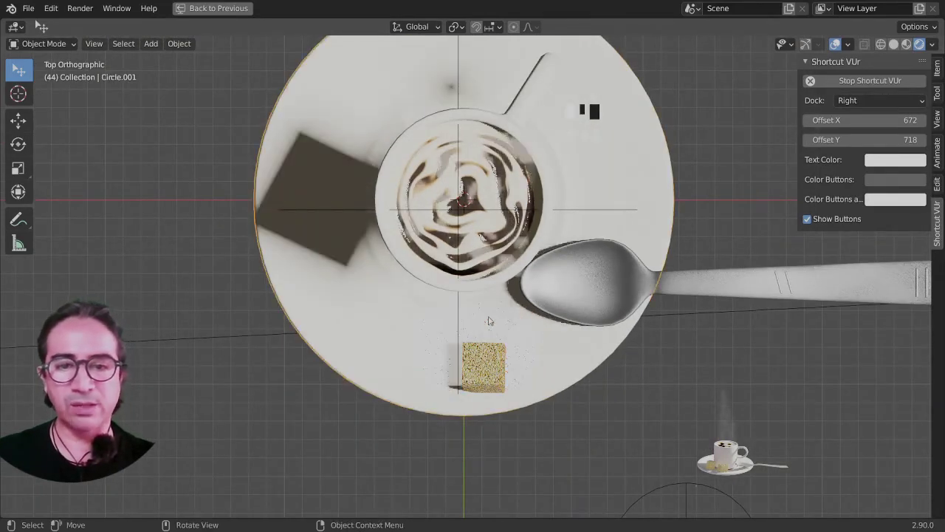
pyautogui.click(488, 319)
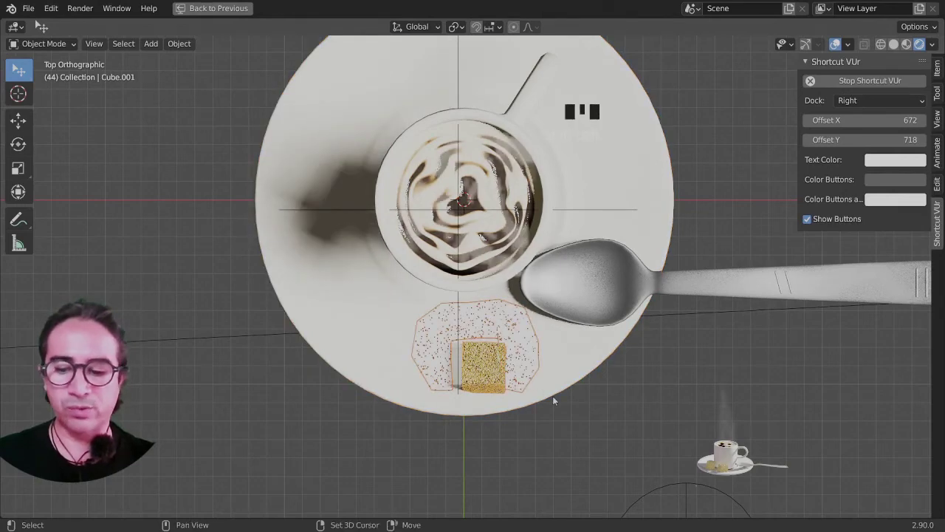
pyautogui.hotkey('shift', 'd')
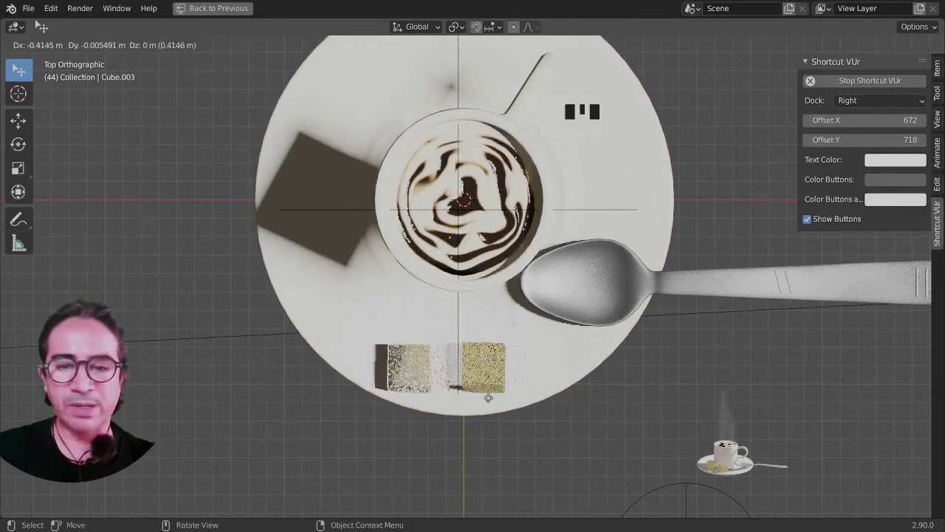
pyautogui.click(466, 383)
# Rotate the copied cube and grains 24.9° about Z and move them about 0.08 m in X and 0.09 m in Y, plus a slight nudge toward the cup
pyautogui.press('r')
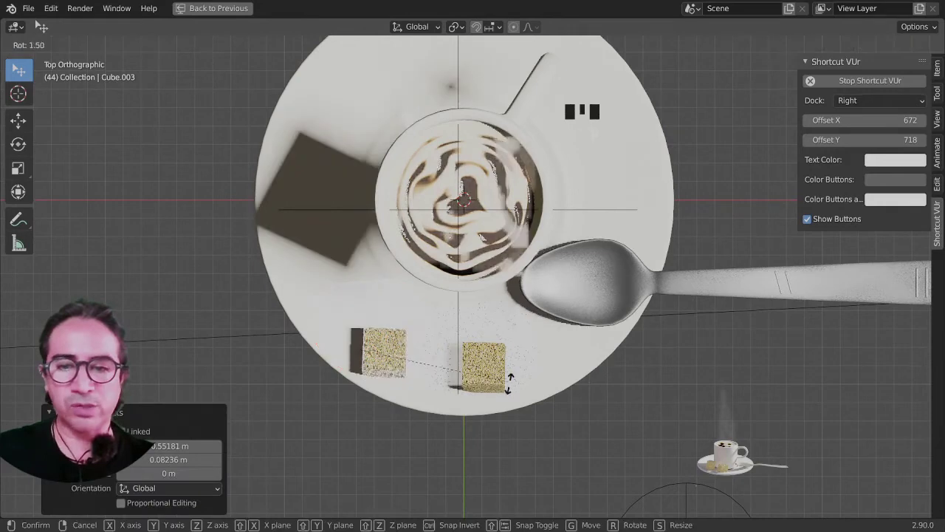
pyautogui.click(479, 431)
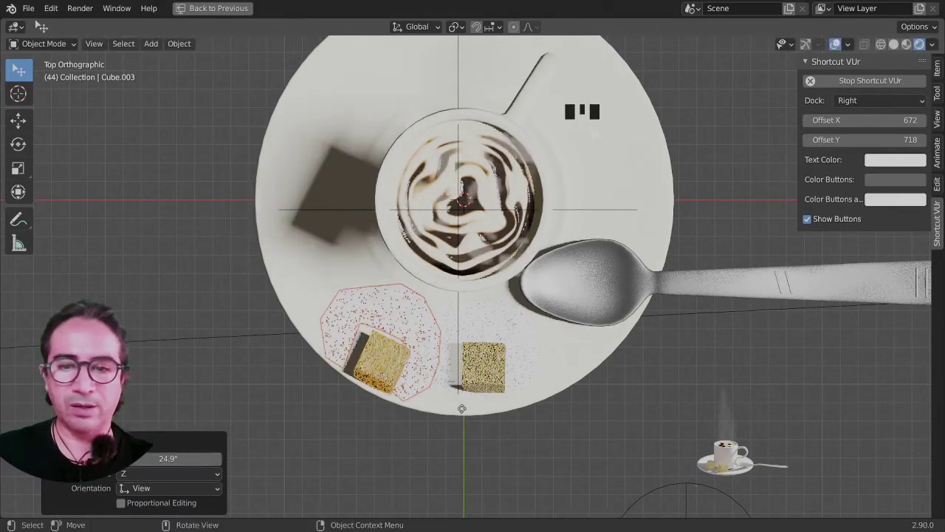
pyautogui.press('g')
pyautogui.click(480, 386)
pyautogui.press('g')
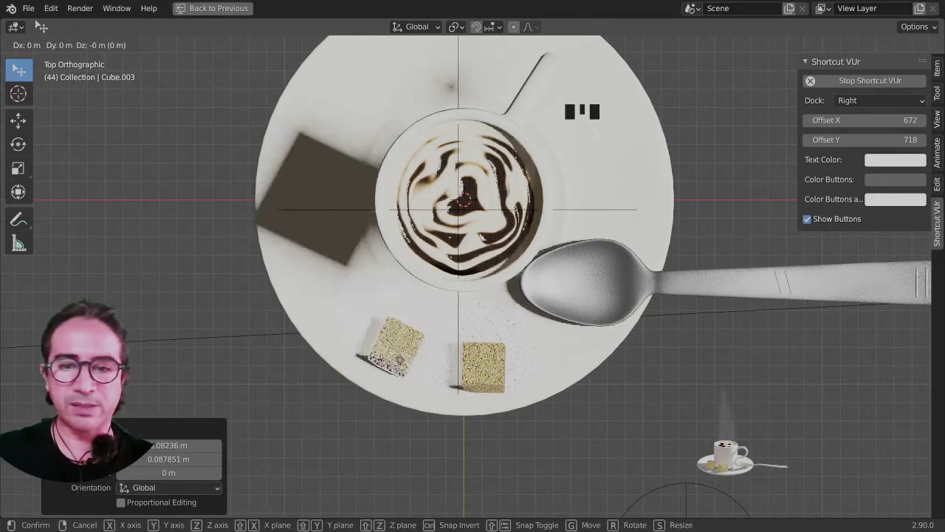
pyautogui.click(428, 328)
# Move only the copied grain strip about -0.09 m in Y around its cube and check the arrangement through the camera
pyautogui.click(448, 309)
pyautogui.press('g')
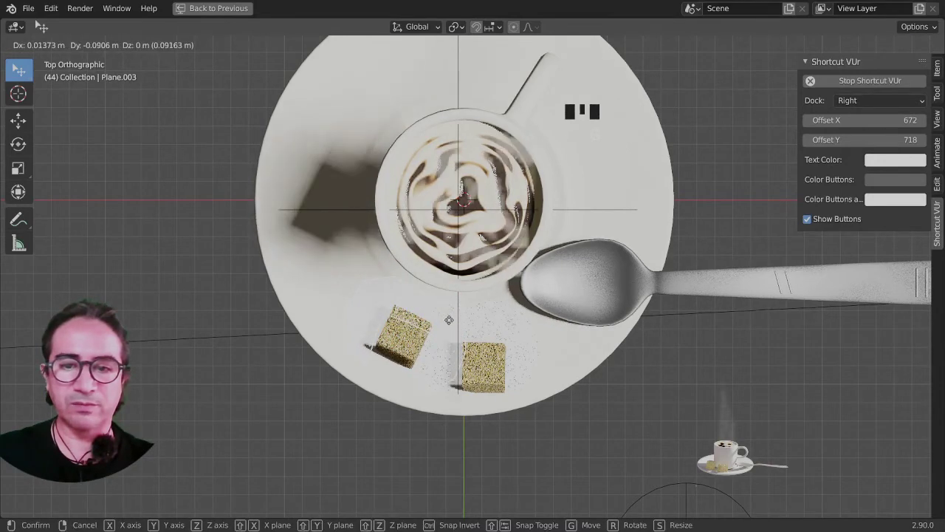
pyautogui.click(446, 327)
pyautogui.click(408, 343)
pyautogui.press('KP_0')
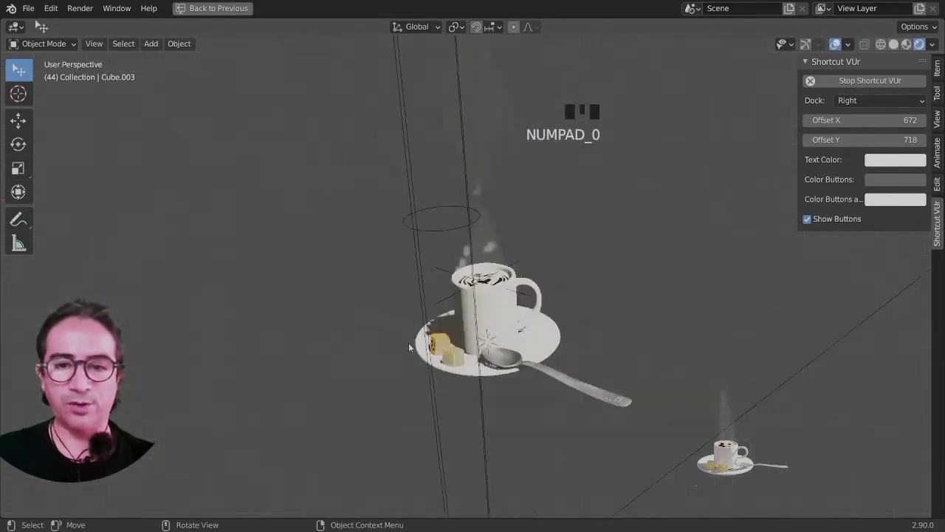
pyautogui.scroll(2, 408, 342)
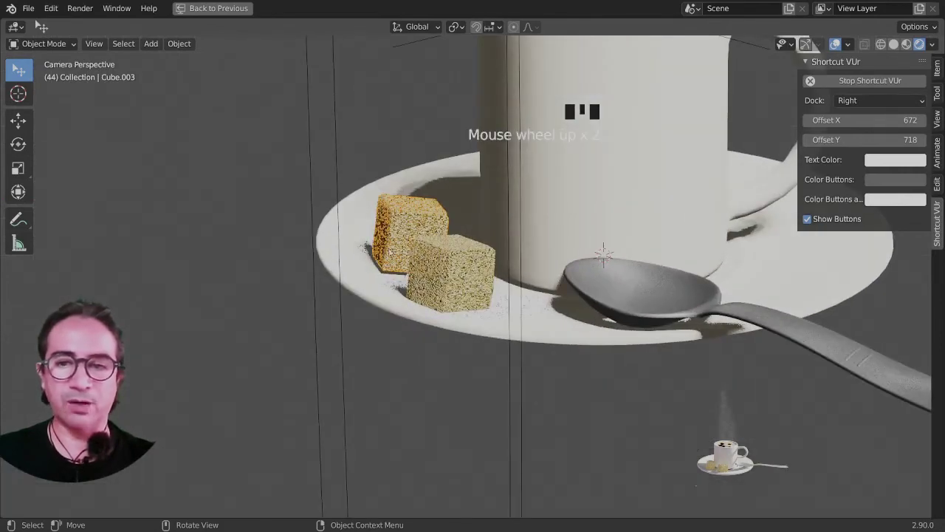
# Lower the copied sugar cube about 0.011 m along Z toward the saucer surface
pyautogui.click(401, 234)
pyautogui.scroll(3, 393, 243)
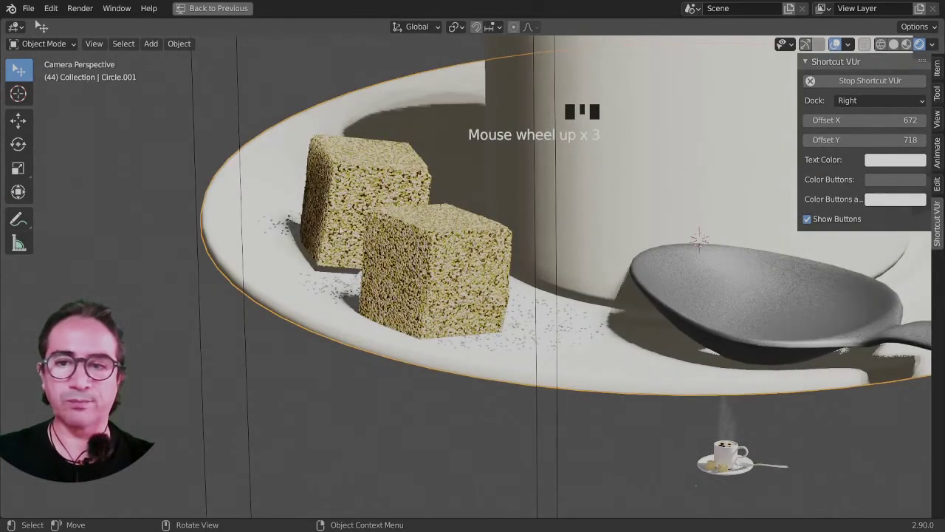
pyautogui.moveTo(393, 243); pyautogui.dragTo(404, 312, button='middle')
pyautogui.scroll(4, 393, 358)
pyautogui.keyDown('shift'); pyautogui.moveTo(393, 358); pyautogui.dragTo(466, 358, button='middle'); pyautogui.keyUp('shift')
pyautogui.scroll(5, 466, 359)
pyautogui.press('g')
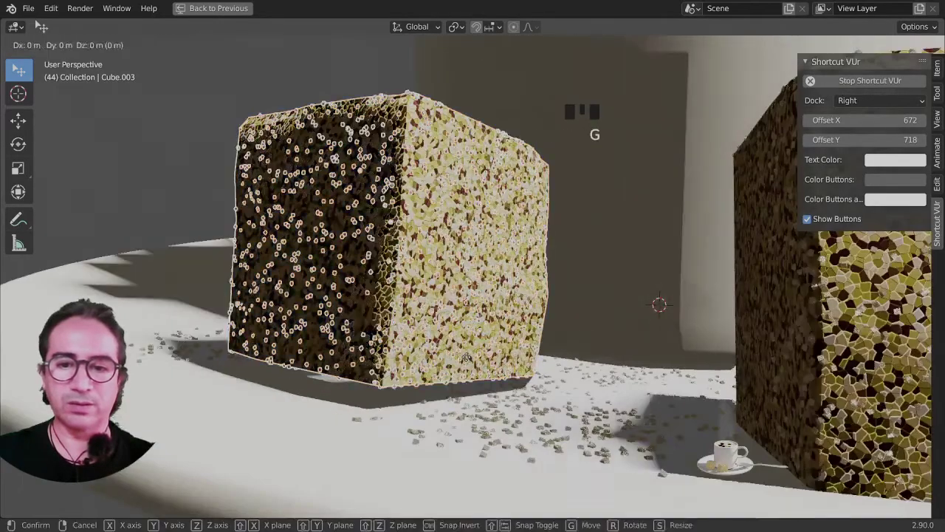
pyautogui.press('z')
pyautogui.click(466, 362)
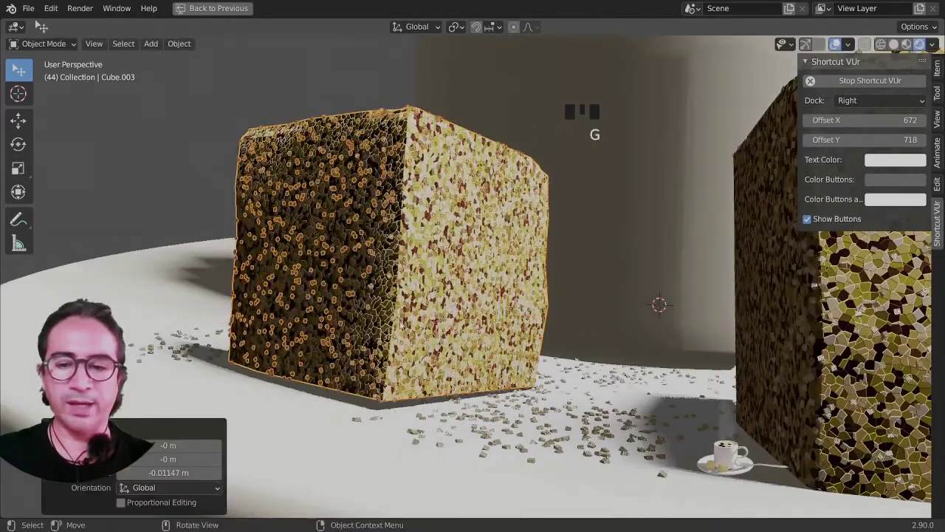
# Tilt the copied cube with a trackball rotation of 2.35° and 0.802°, plus small side-view rotations ending with -0.424°, to align it with the saucer
pyautogui.press('r')
pyautogui.press('r')
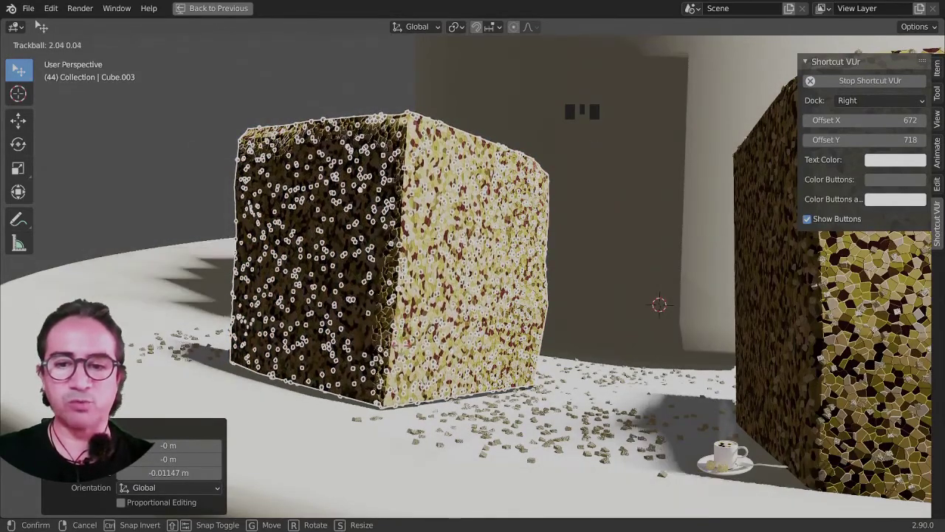
pyautogui.press('Return')
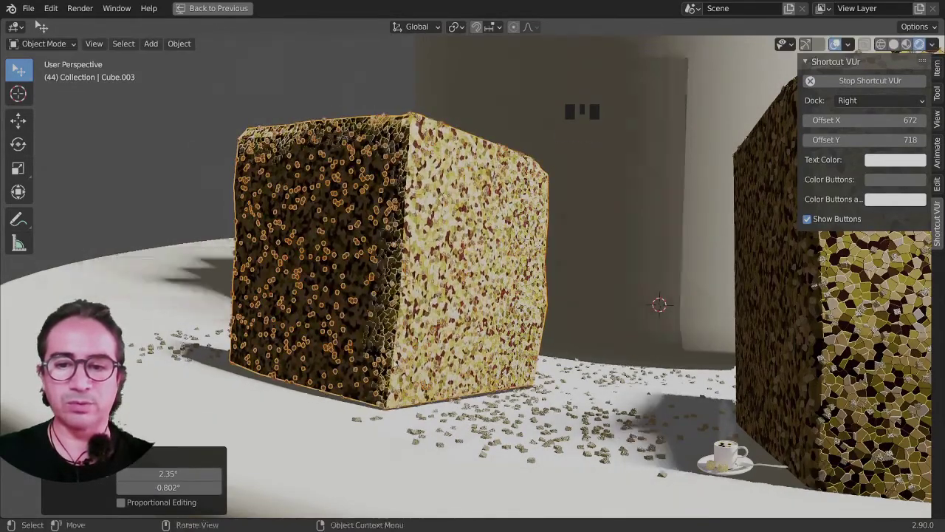
pyautogui.moveTo(664, 332); pyautogui.dragTo(827, 406, button='middle')
pyautogui.press('r')
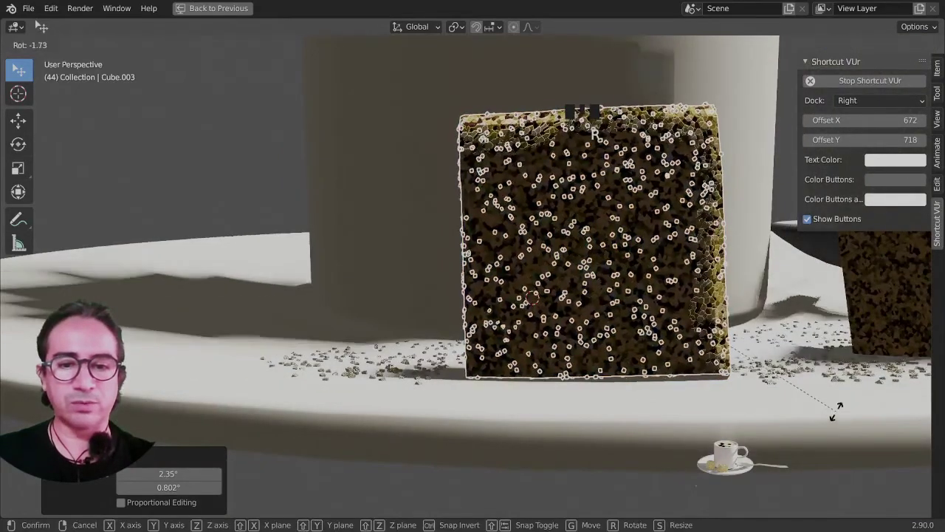
pyautogui.press('Return')
pyautogui.press('r')
pyautogui.press('Return')
# Lower the copied cube about 0.005 m more along Z and check both cubes from the side and through the camera
pyautogui.press('z')
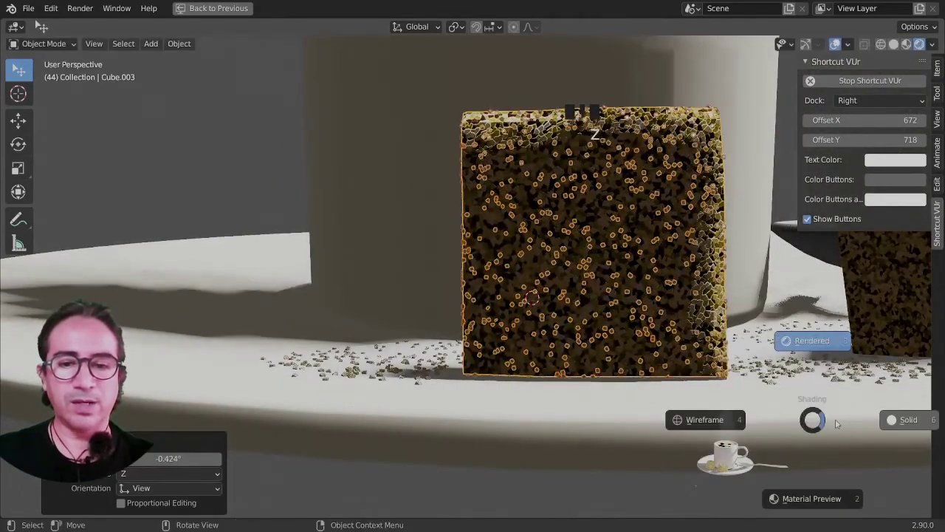
pyautogui.press('Escape')
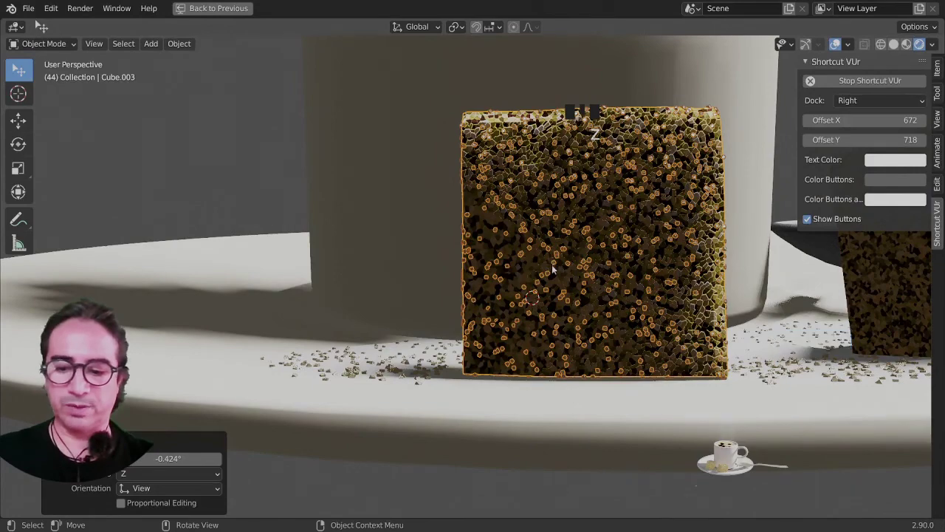
pyautogui.press('g')
pyautogui.press('z')
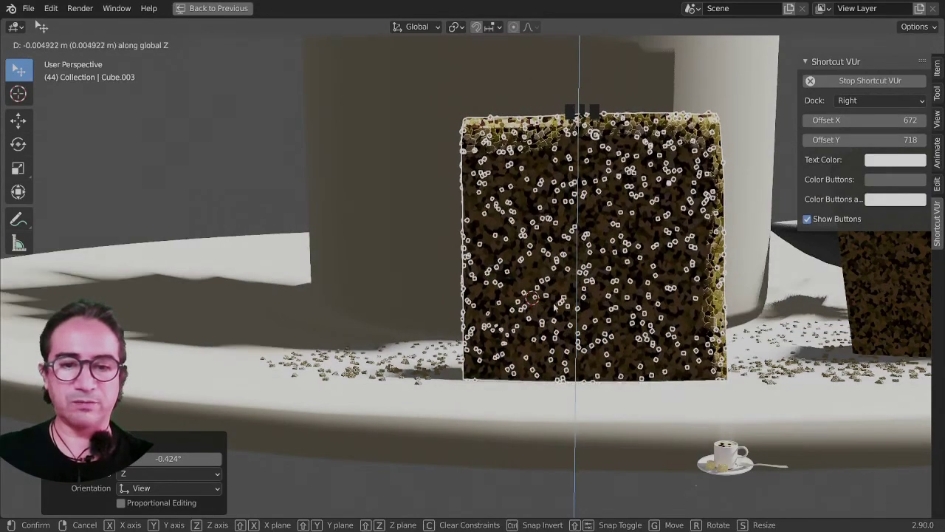
pyautogui.press('Return')
pyautogui.scroll(-5, 566, 341)
pyautogui.moveTo(567, 341); pyautogui.dragTo(373, 365, button='middle')
pyautogui.scroll(3, 441, 329)
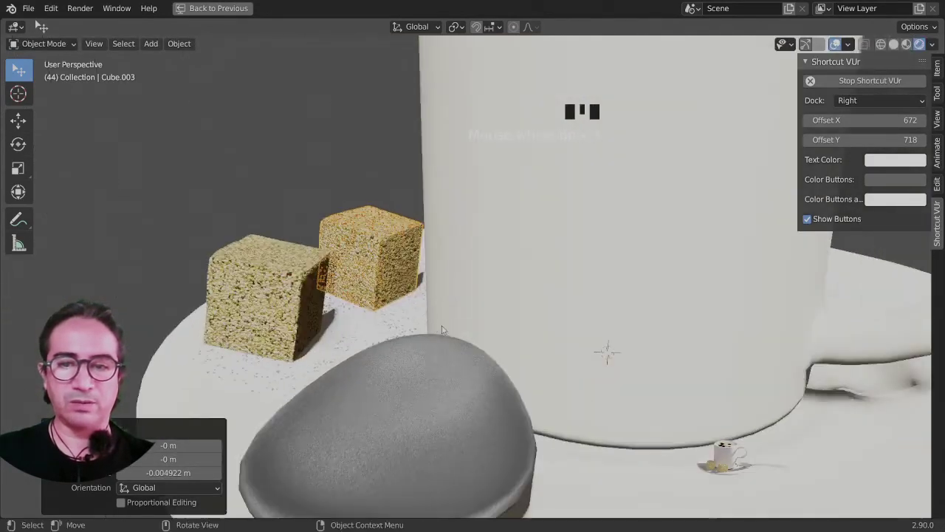
pyautogui.press('KP_0')
pyautogui.scroll(-4, 414, 318)
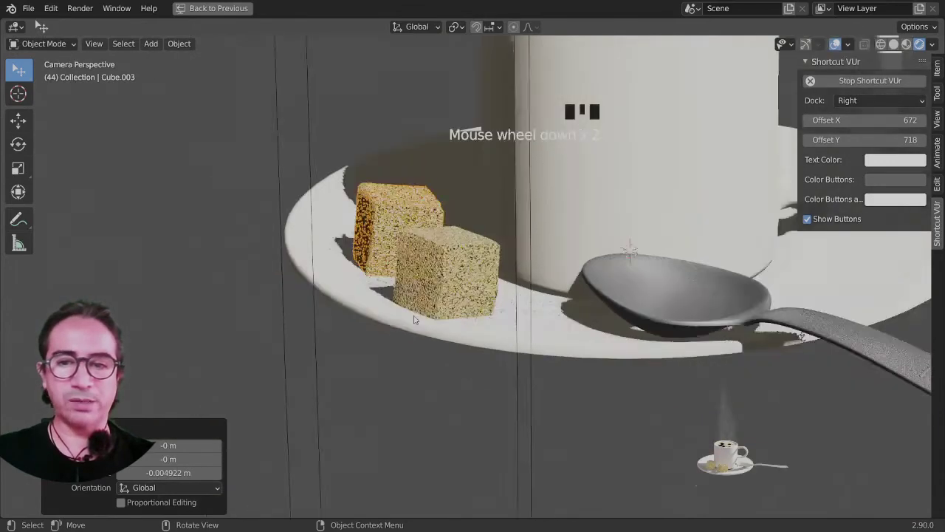
pyautogui.scroll(3, 423, 314)
# Set the grain particles' render scale to 1.791, widen the 3D viewport, and inspect both grain strips through the camera
pyautogui.click(379, 361)
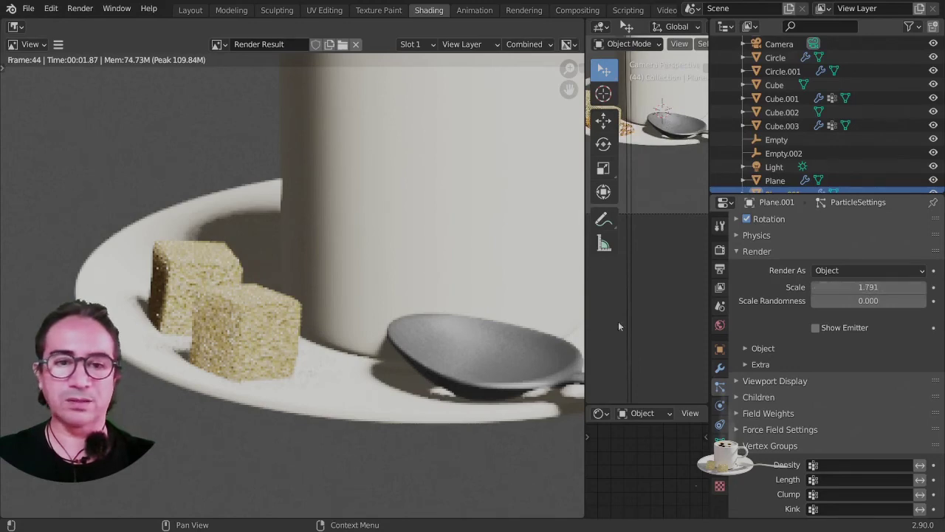
pyautogui.moveTo(585, 300); pyautogui.dragTo(435, 291)
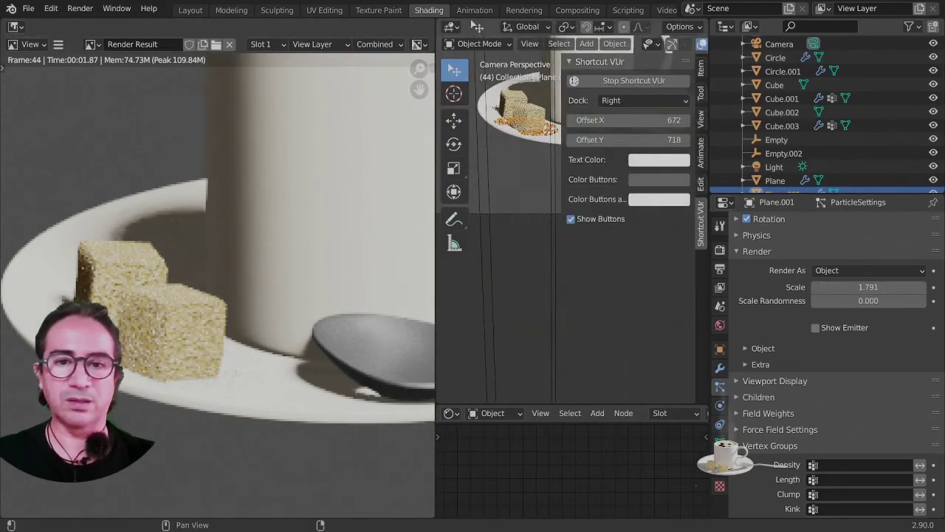
pyautogui.hotkey('ctrl', 'space')
pyautogui.scroll(3, 424, 393)
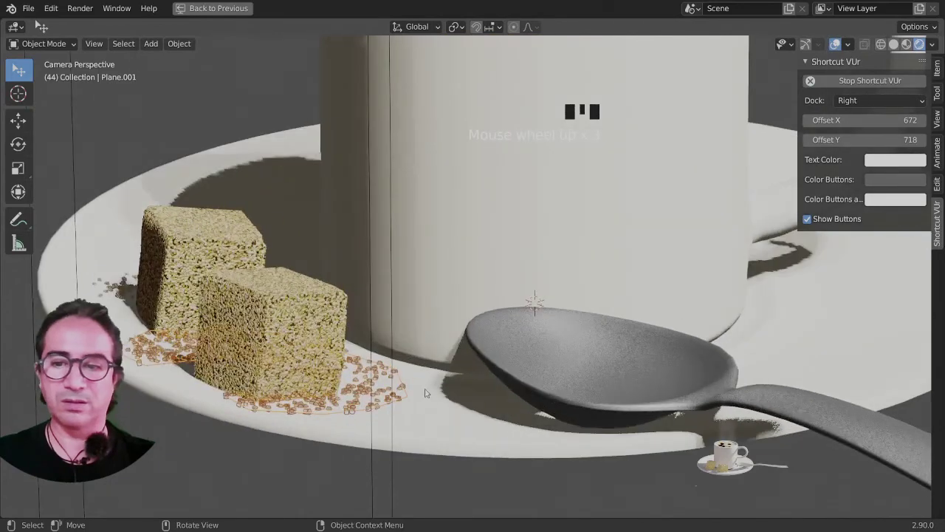
pyautogui.click(125, 291)
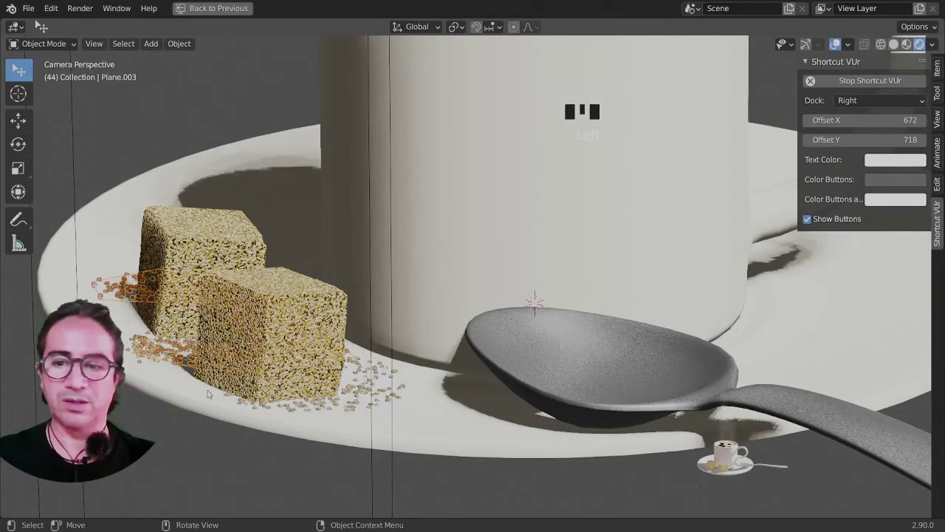
pyautogui.hotkey('ctrl', 'space')
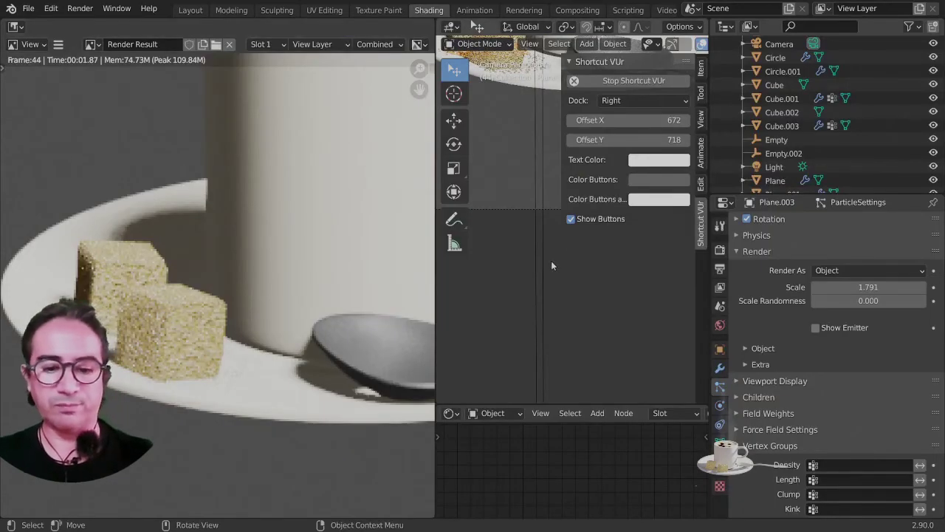
# Render the current frame and inspect the sugar cubes and grains in the maximized render result
pyautogui.press('F12')
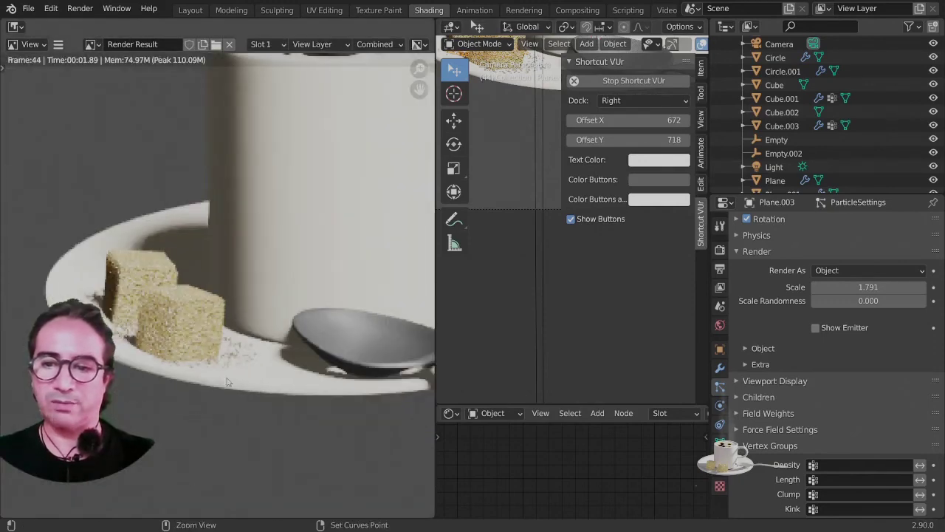
pyautogui.hotkey('ctrl', 'space')
pyautogui.scroll(4, 337, 398)
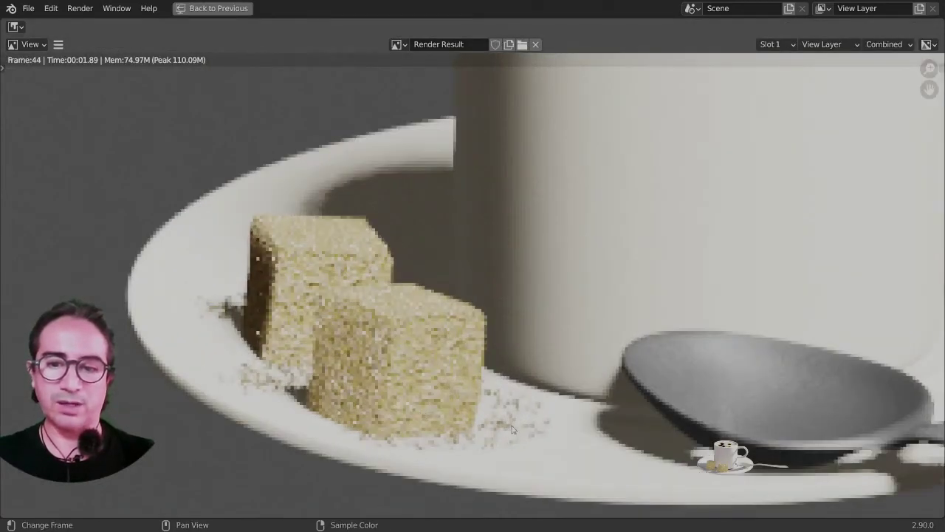
pyautogui.scroll(-5, 513, 429)
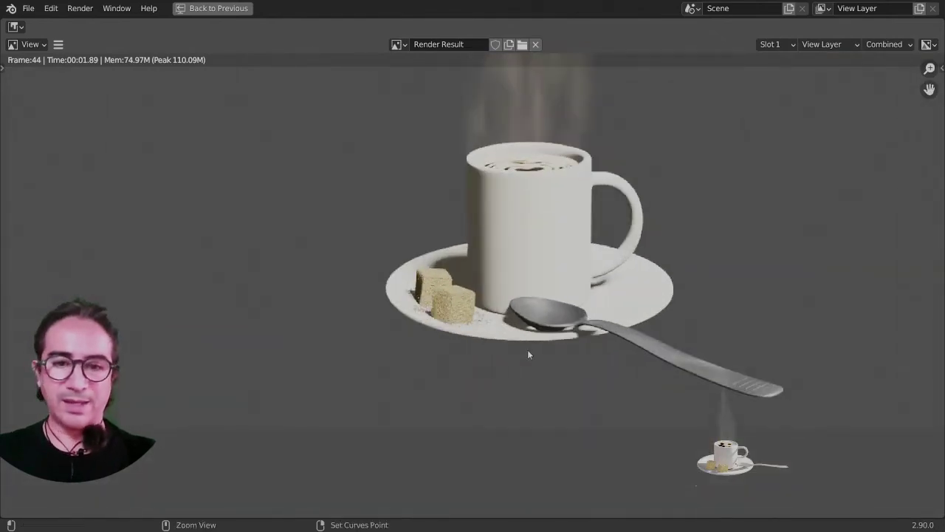
pyautogui.hotkey('ctrl', 'space')
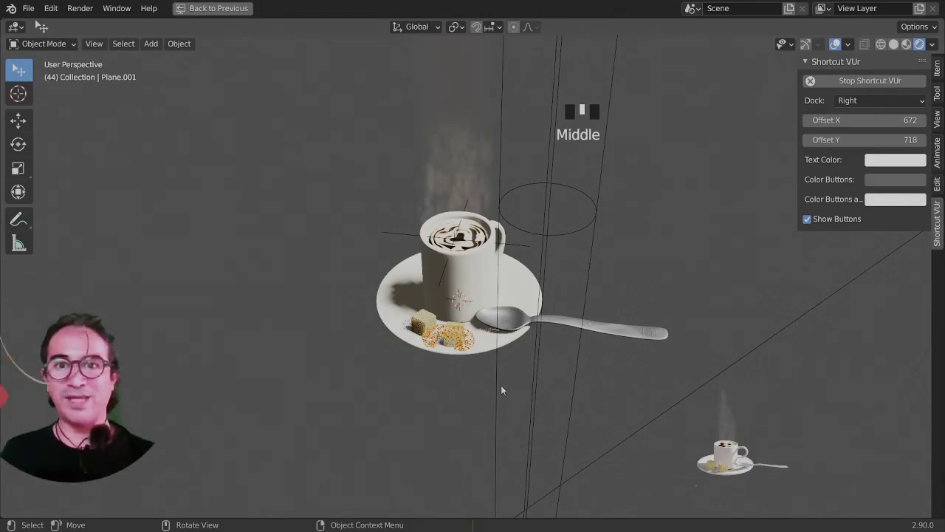